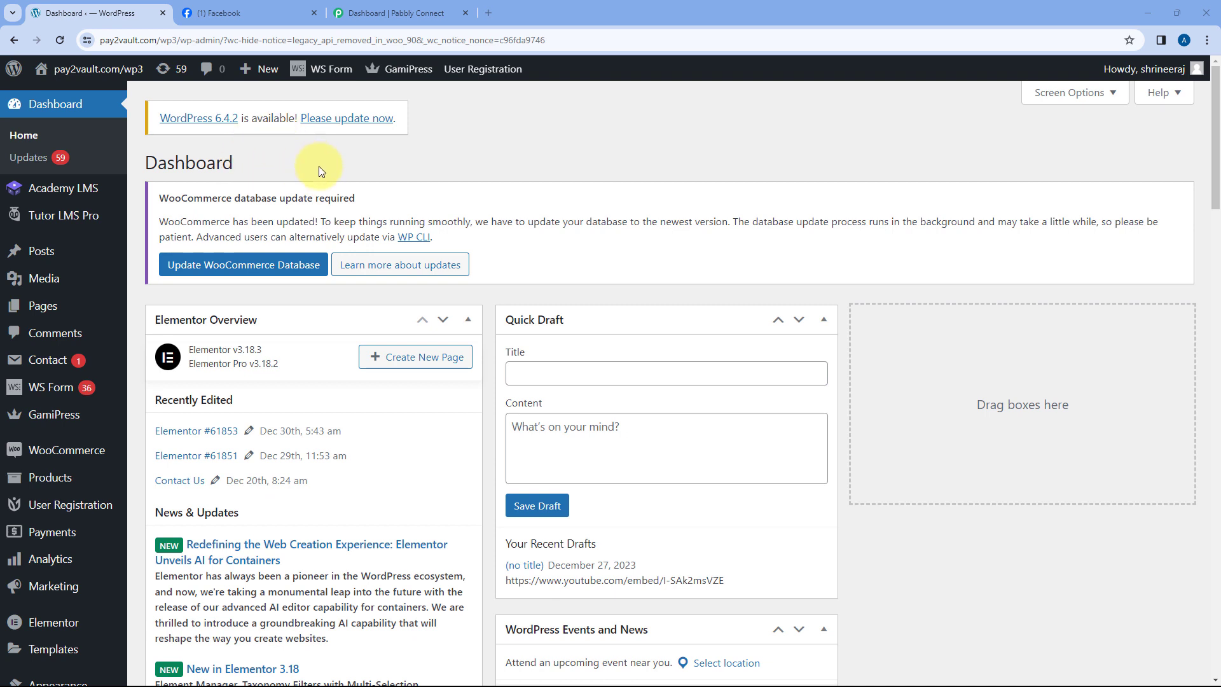
Look over the Green Pro Landscaping page on Facebook.
click(252, 8)
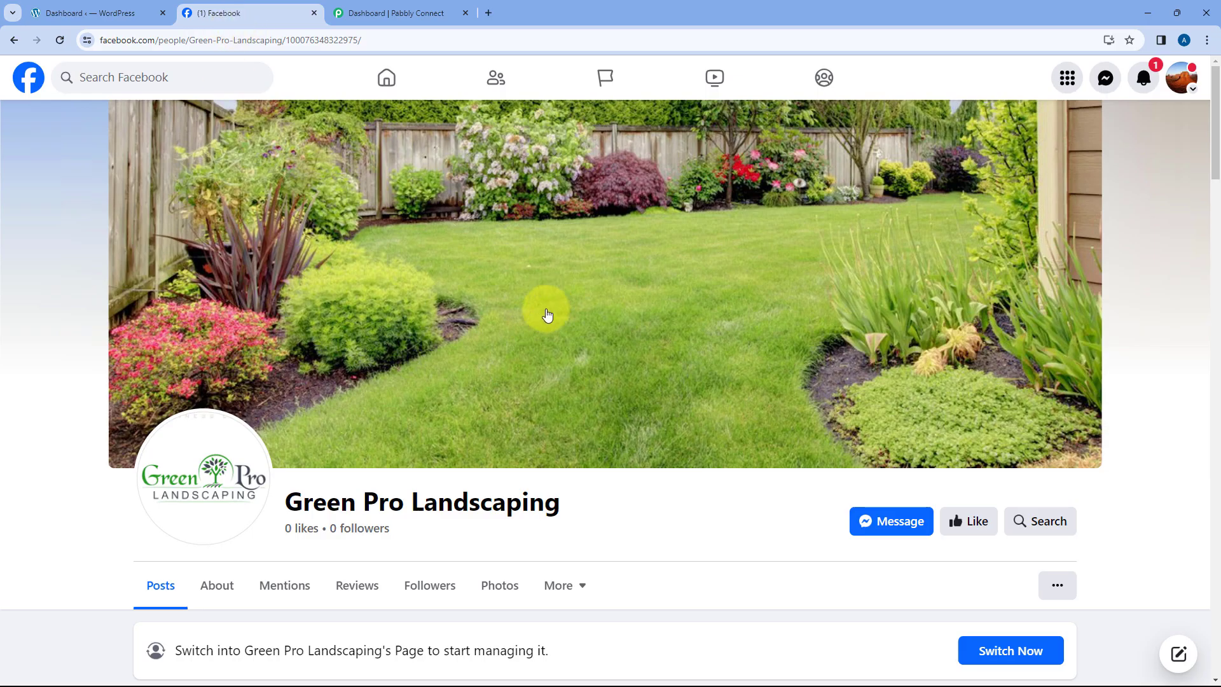
scroll(545, 318, down, 4)
scroll(632, 321, up, 3)
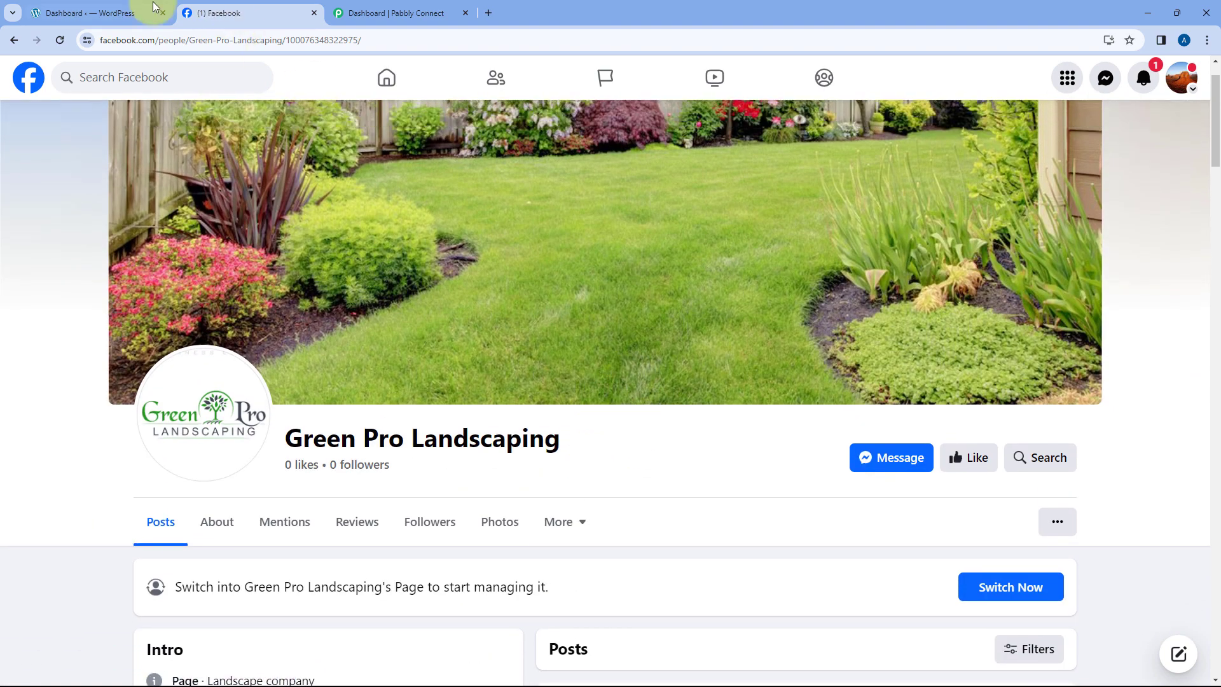
click(135, 14)
click(216, 13)
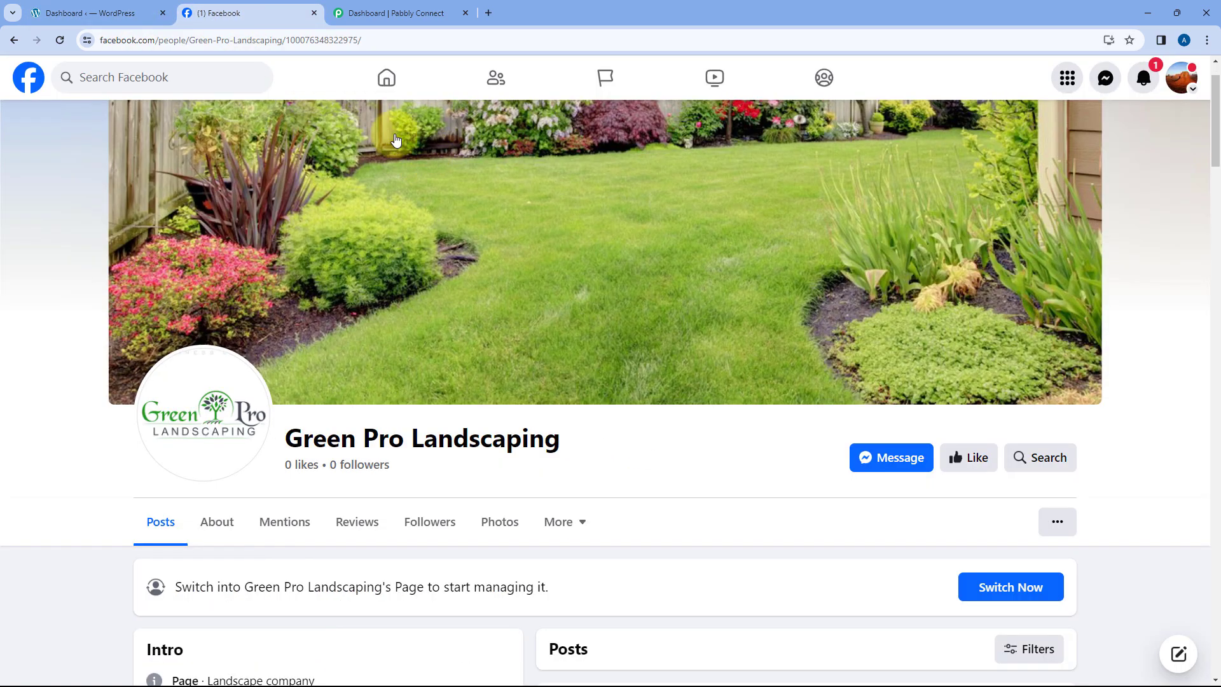
Switch to Pabbly Connect and create a workflow named "WordPress to Facebook" in the Home folder.
click(400, 13)
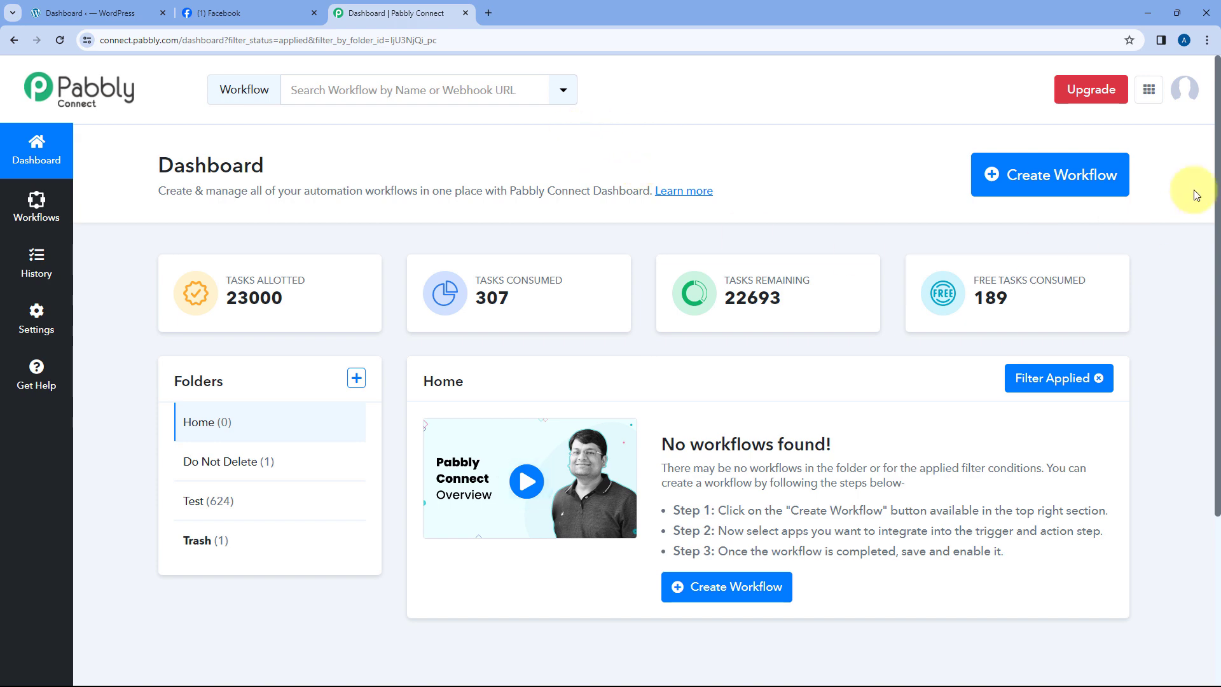
click(995, 178)
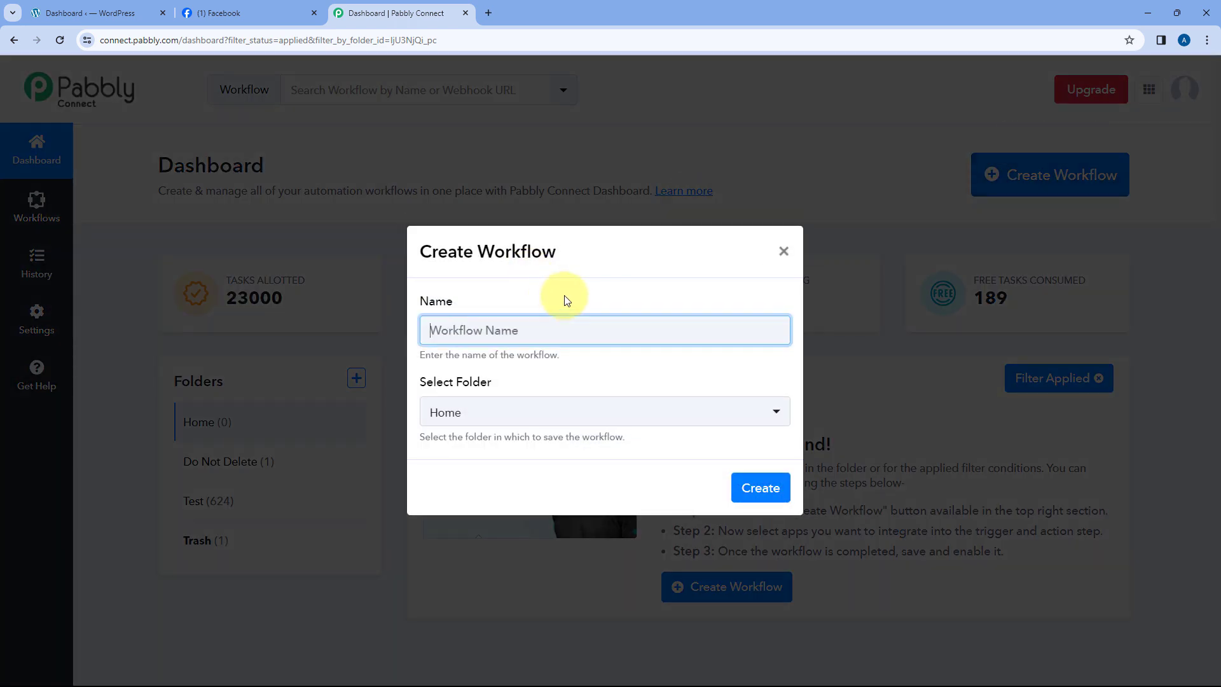
text(wOR)
key(BackSpace)
key(BackSpace)
key(BackSpace)
text(W)
click(542, 417)
click(450, 489)
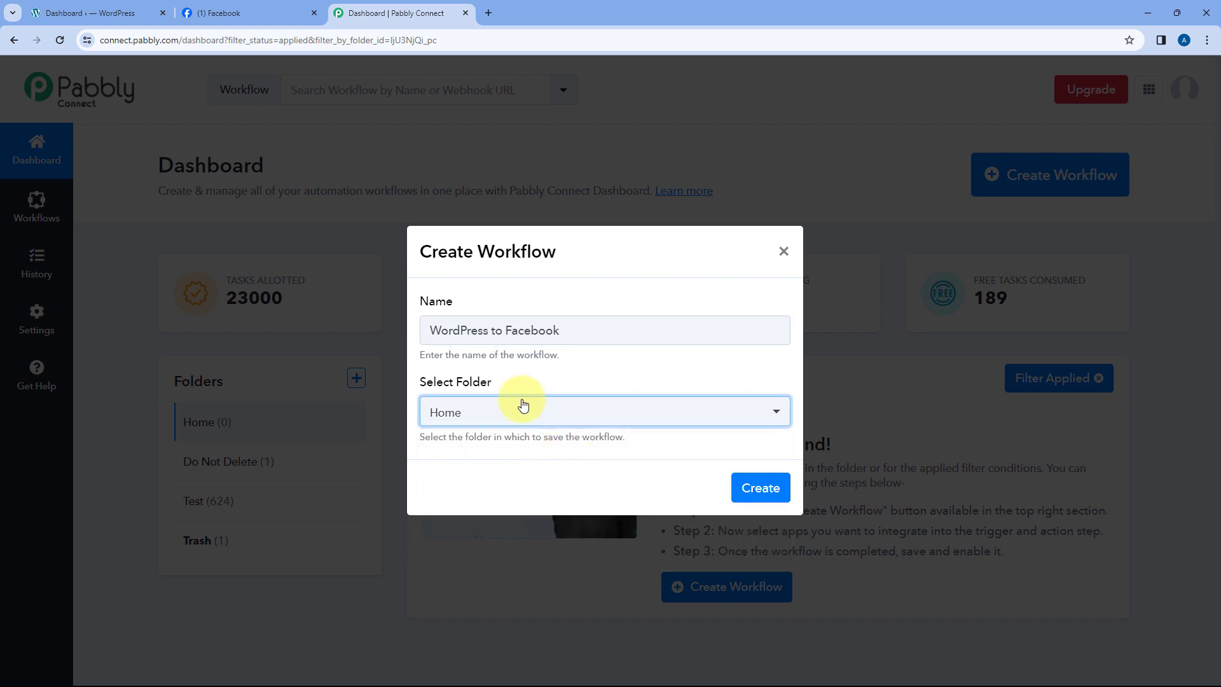
click(762, 487)
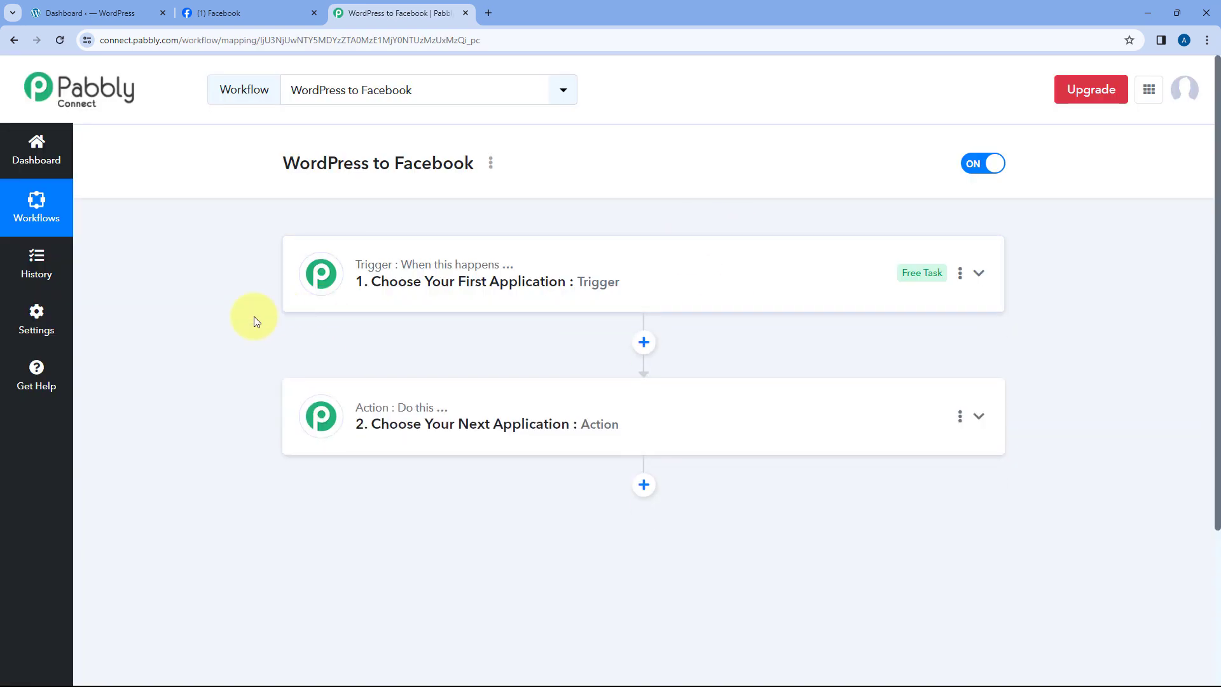
Expand the workflow's trigger step to show its application choices.
scroll(256, 314, down, 1)
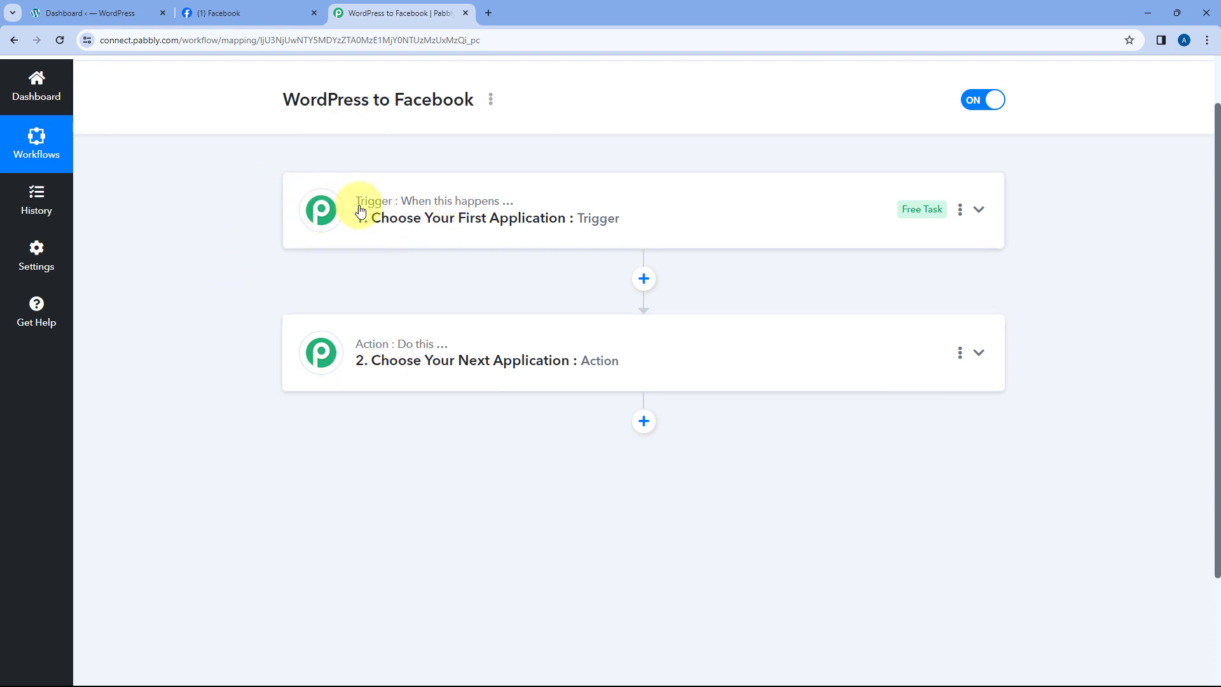
mouse_move(372, 214)
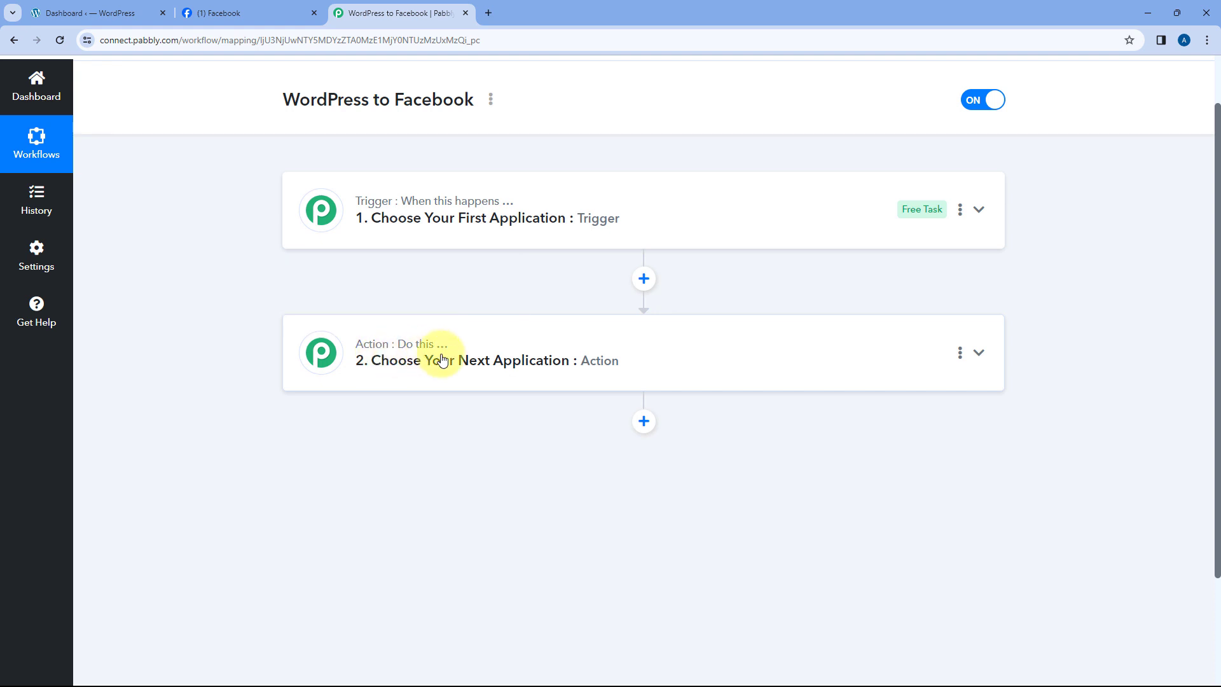
click(409, 200)
scroll(242, 304, up, 1)
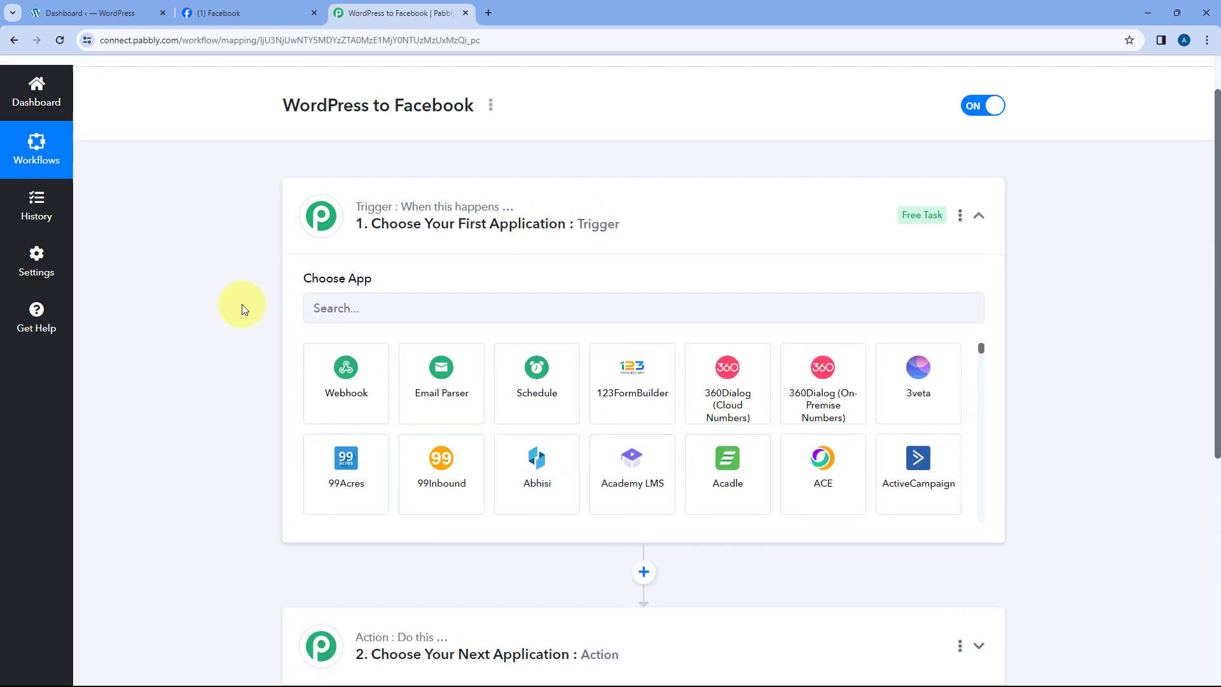
scroll(242, 304, down, 2)
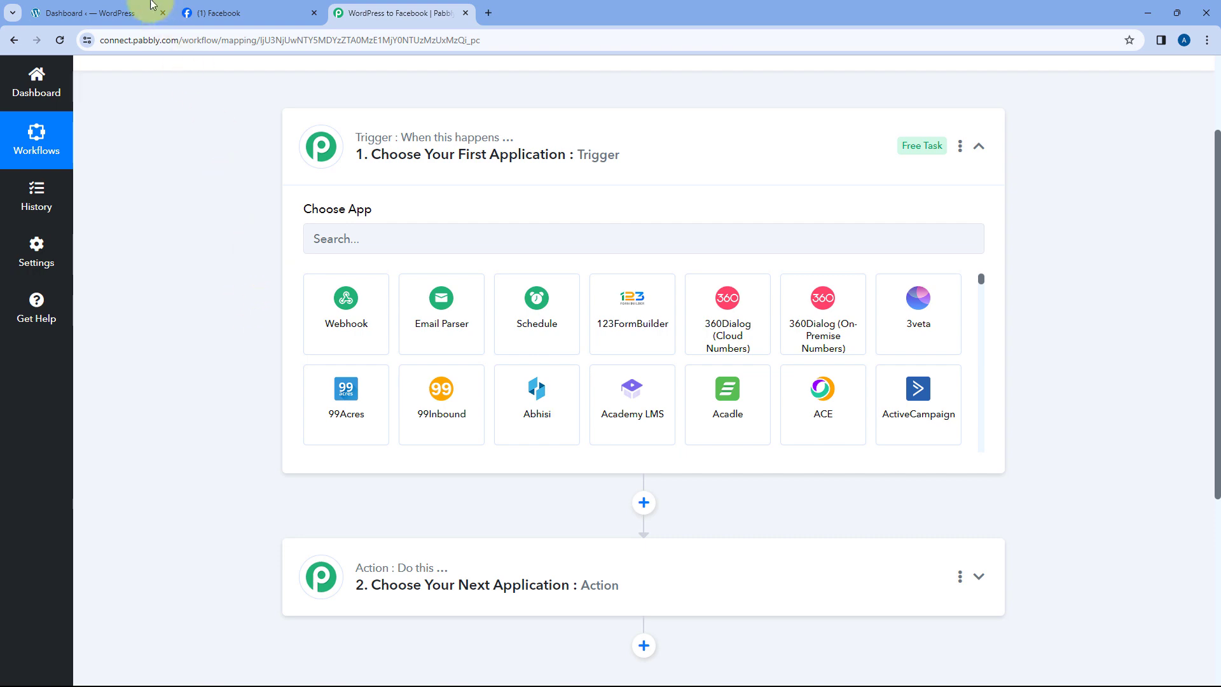
Review the WordPress dashboard and the Green Pro Landscaping Facebook page as the two applications the workflow connects.
click(127, 13)
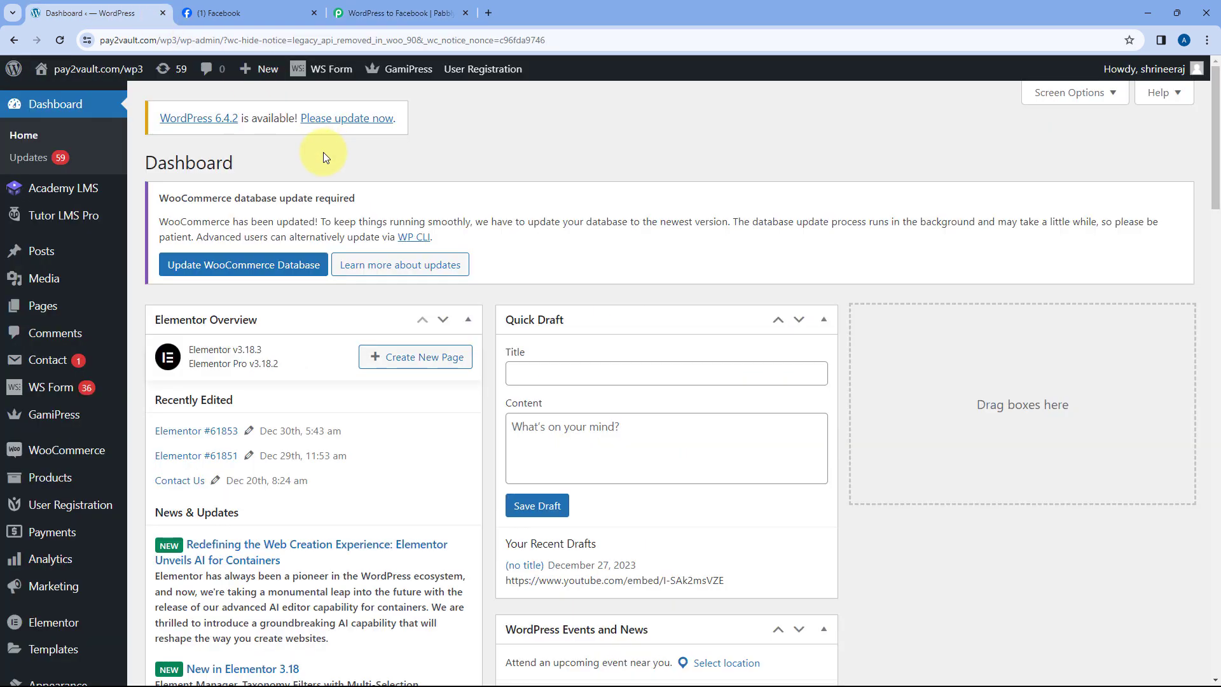
click(393, 9)
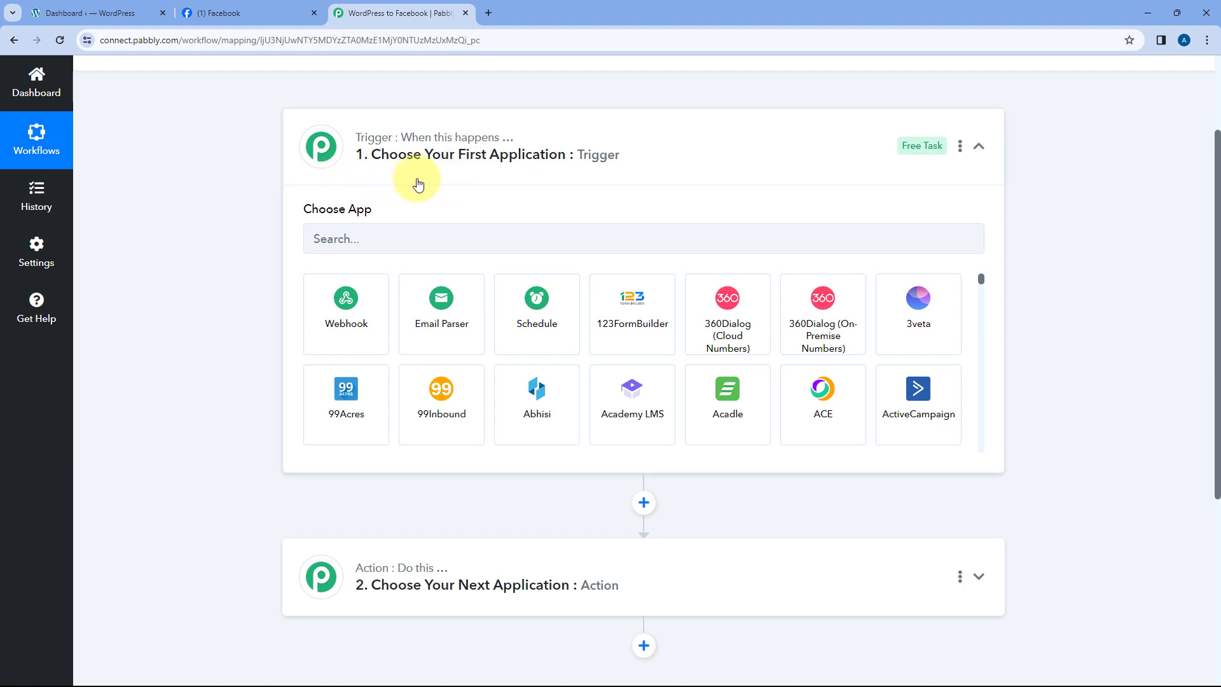
click(132, 14)
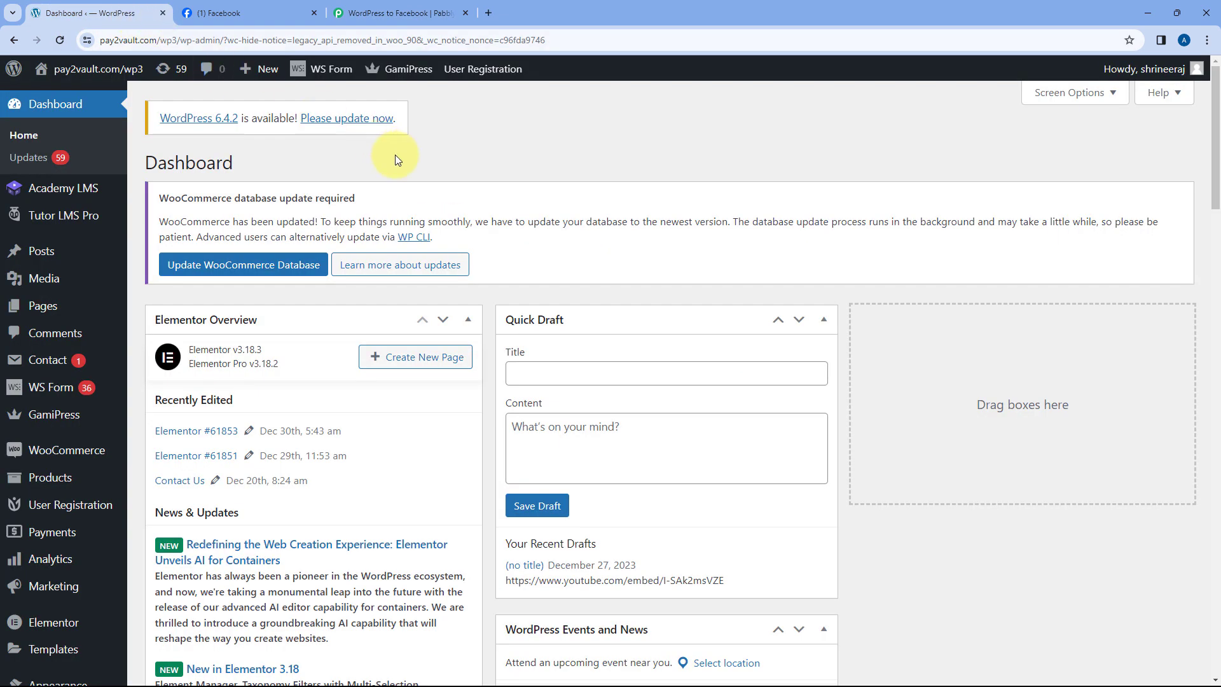
click(397, 13)
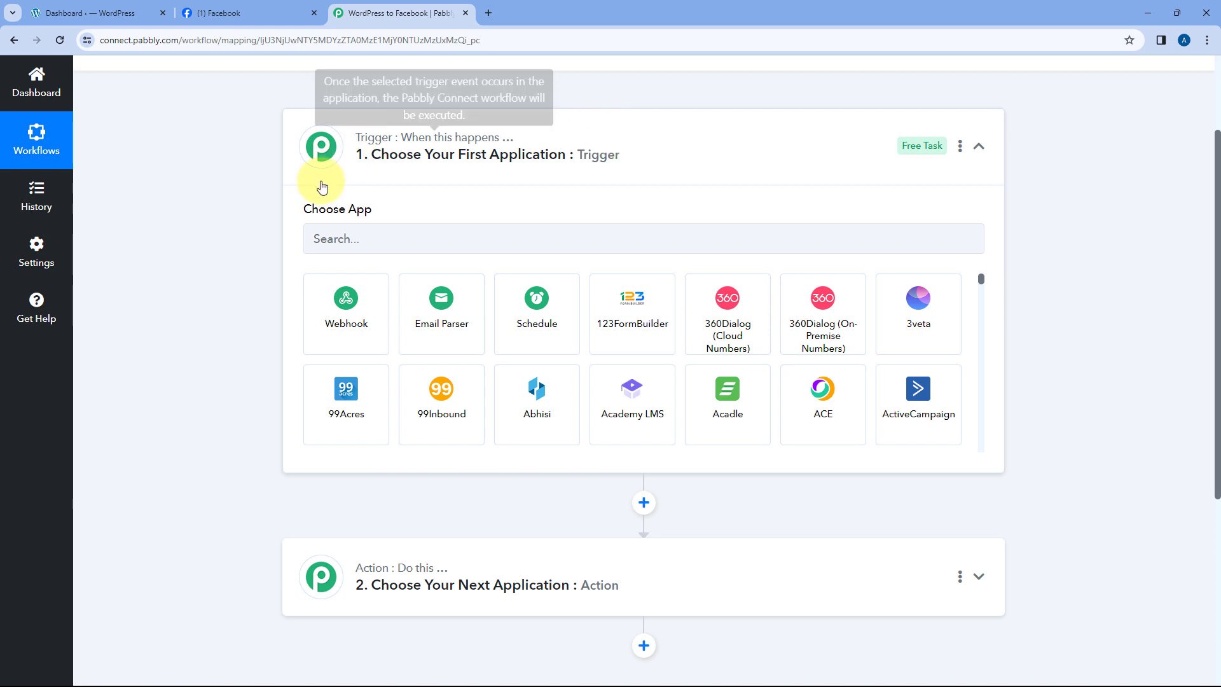
scroll(232, 205, down, 2)
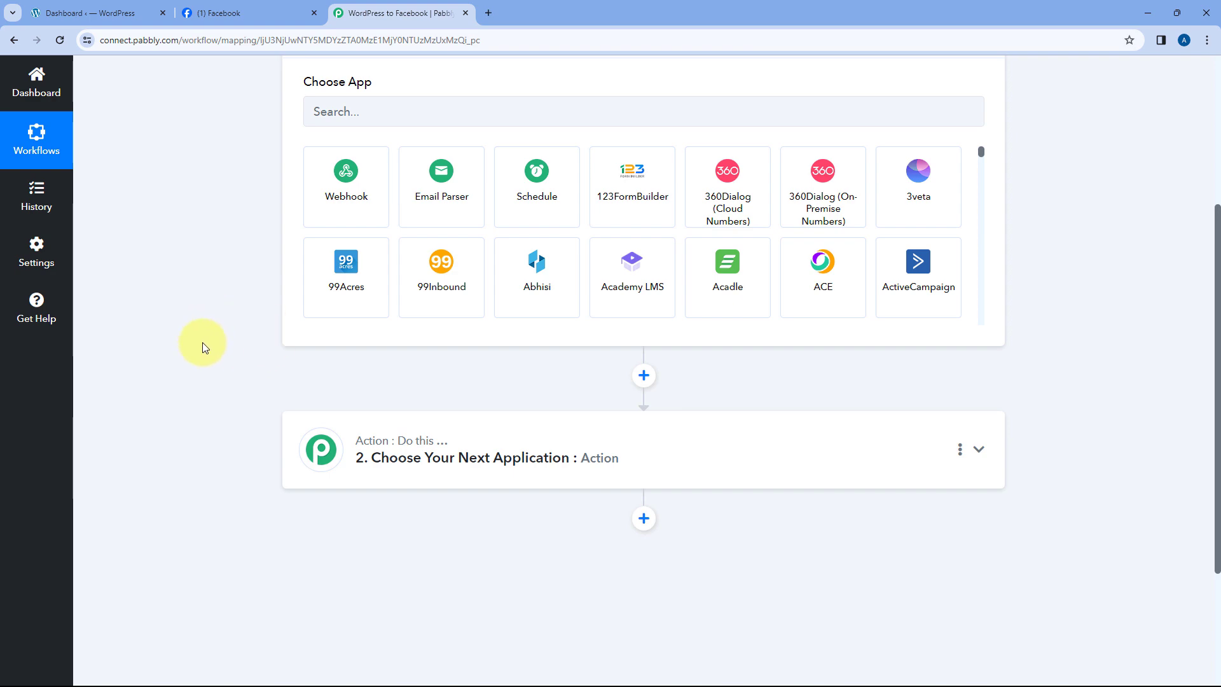
click(267, 13)
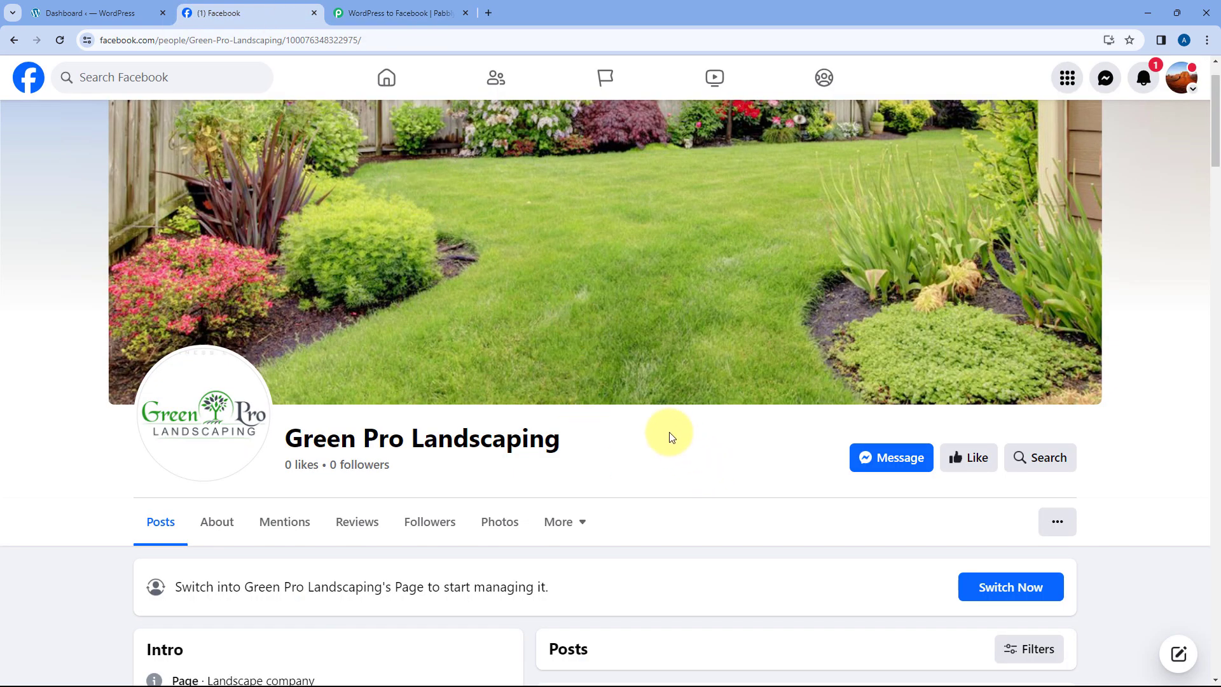
scroll(667, 430, down, 2)
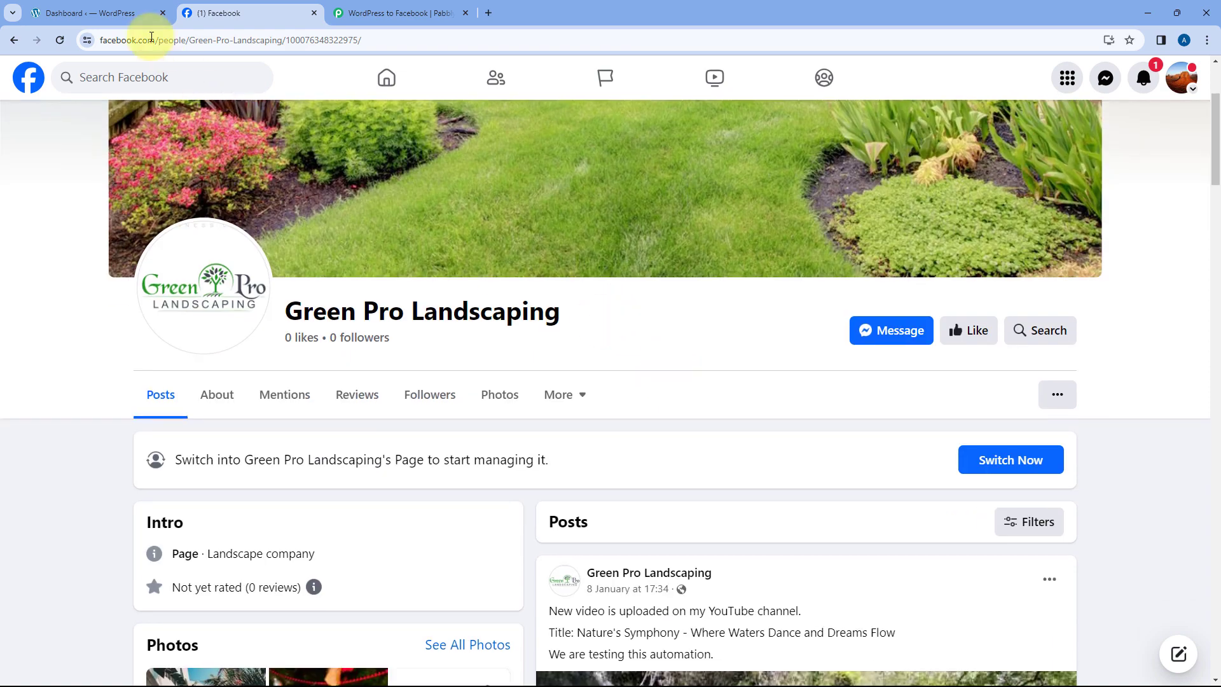
click(134, 13)
click(349, 8)
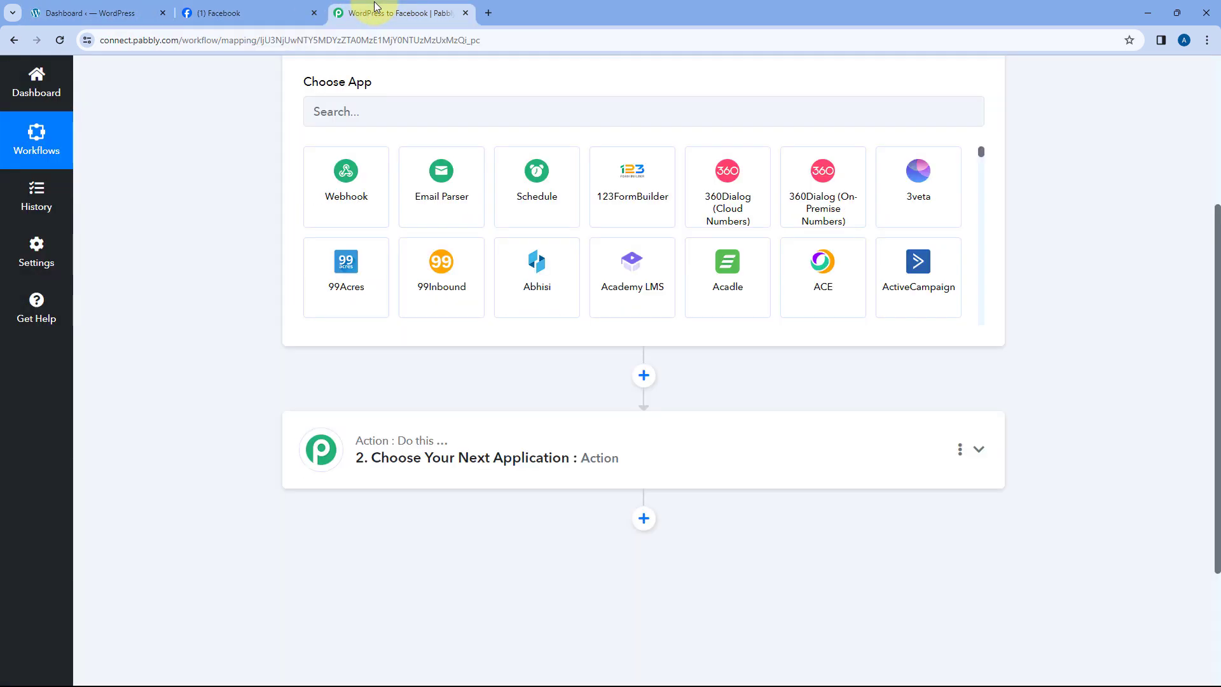
Choose WordPress as the trigger application and set its trigger event to New Post Published.
scroll(261, 252, up, 3)
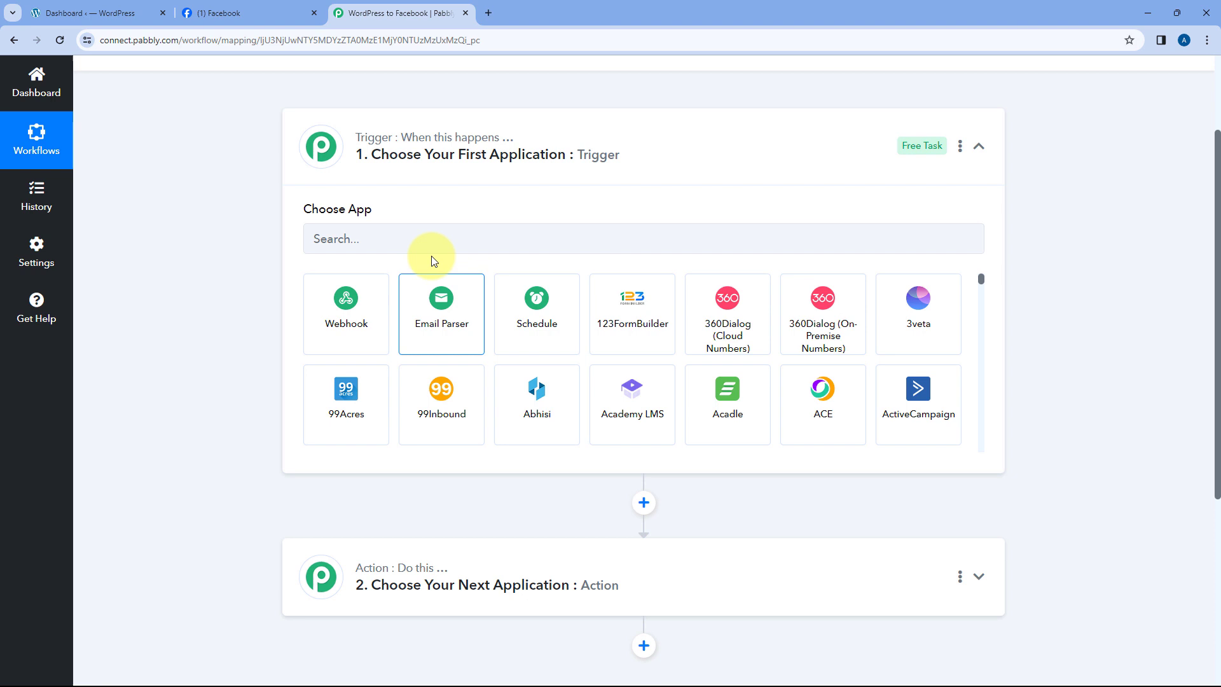
click(356, 232)
text(Word)
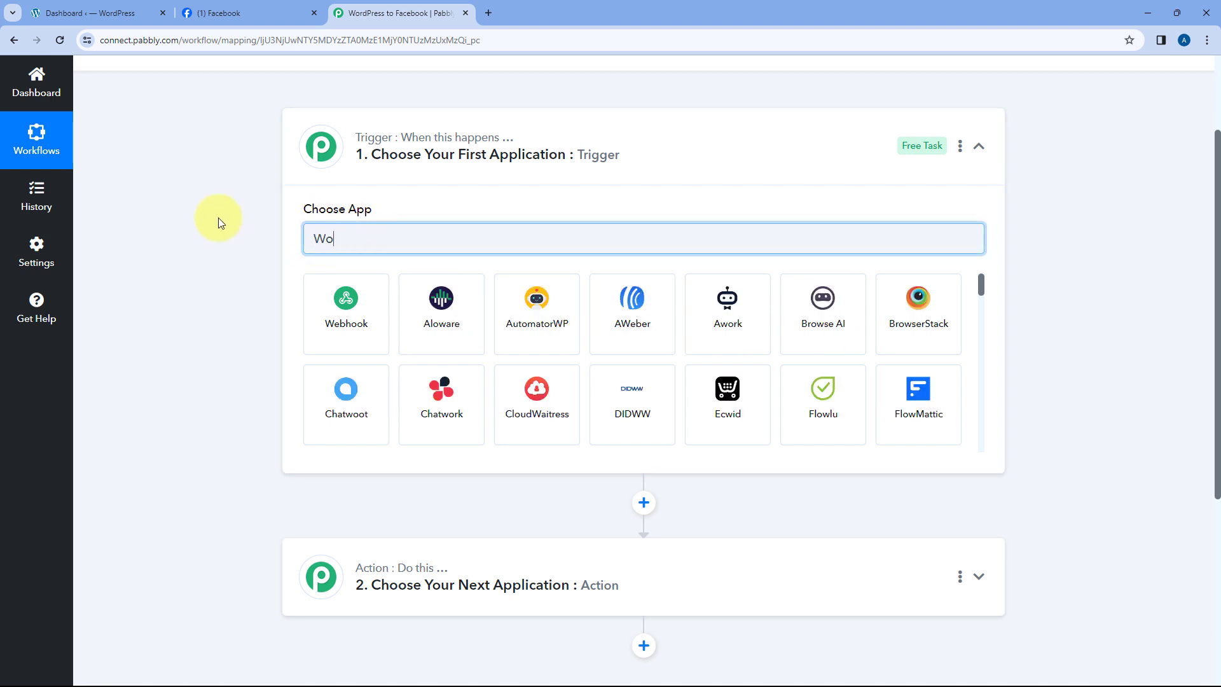
key(BackSpace)
text(d)
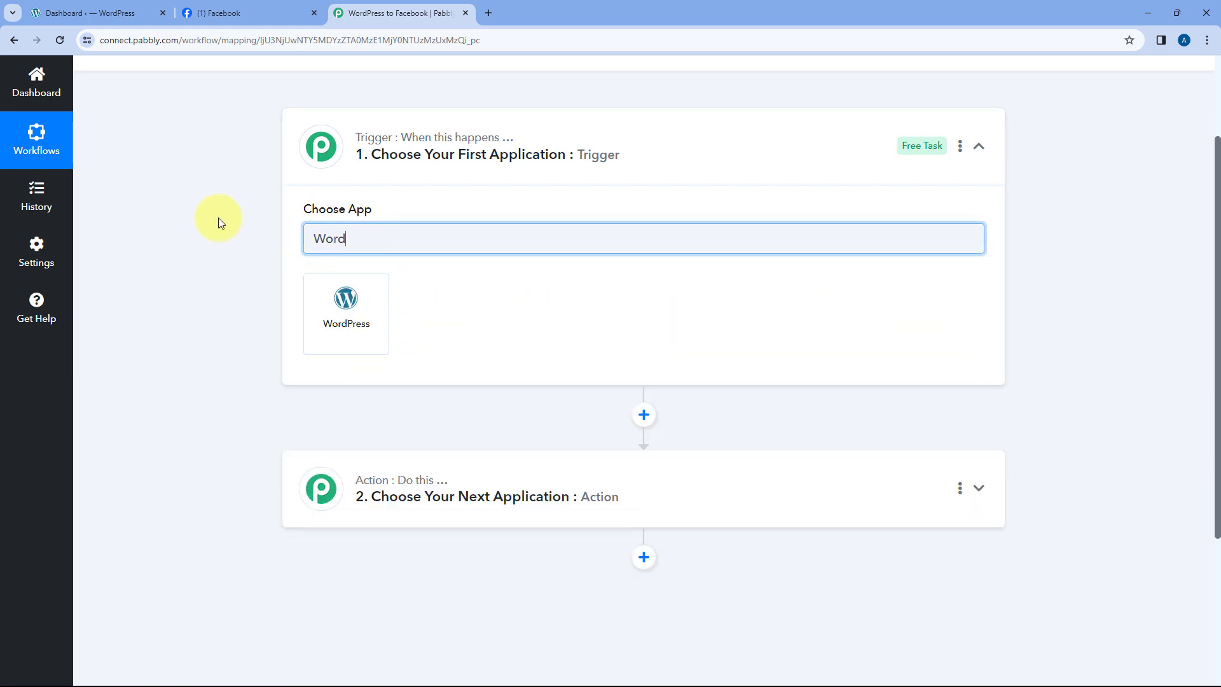
click(316, 309)
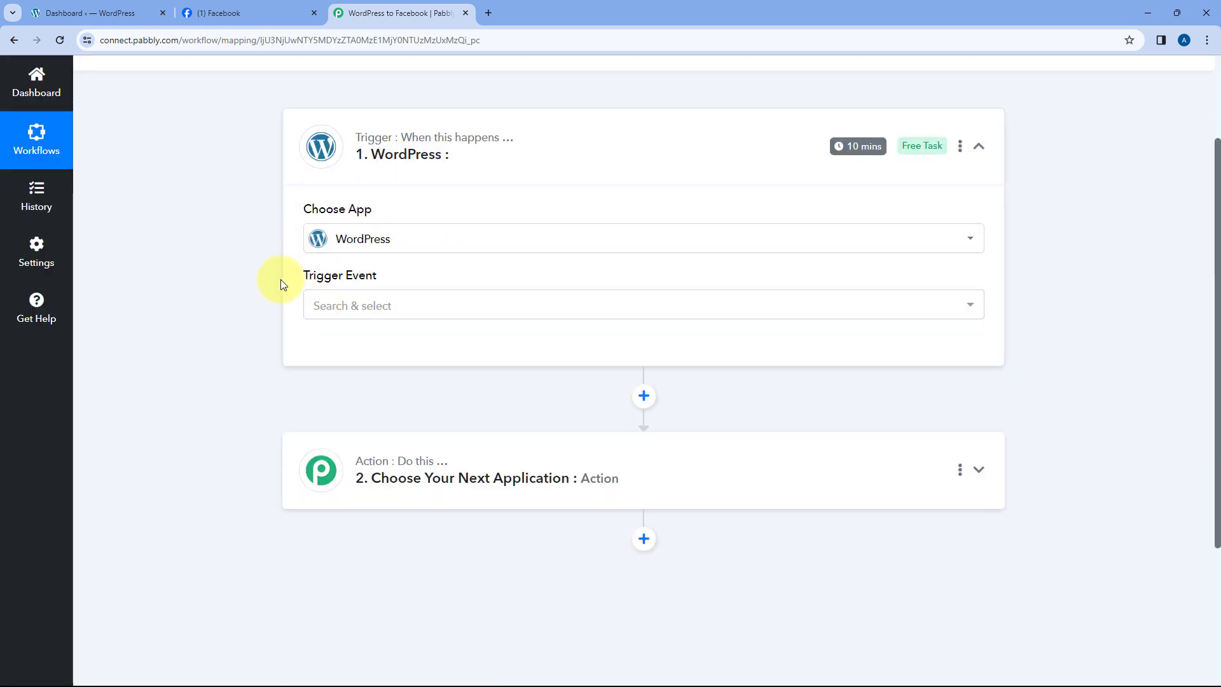
click(409, 306)
scroll(275, 322, down, 1)
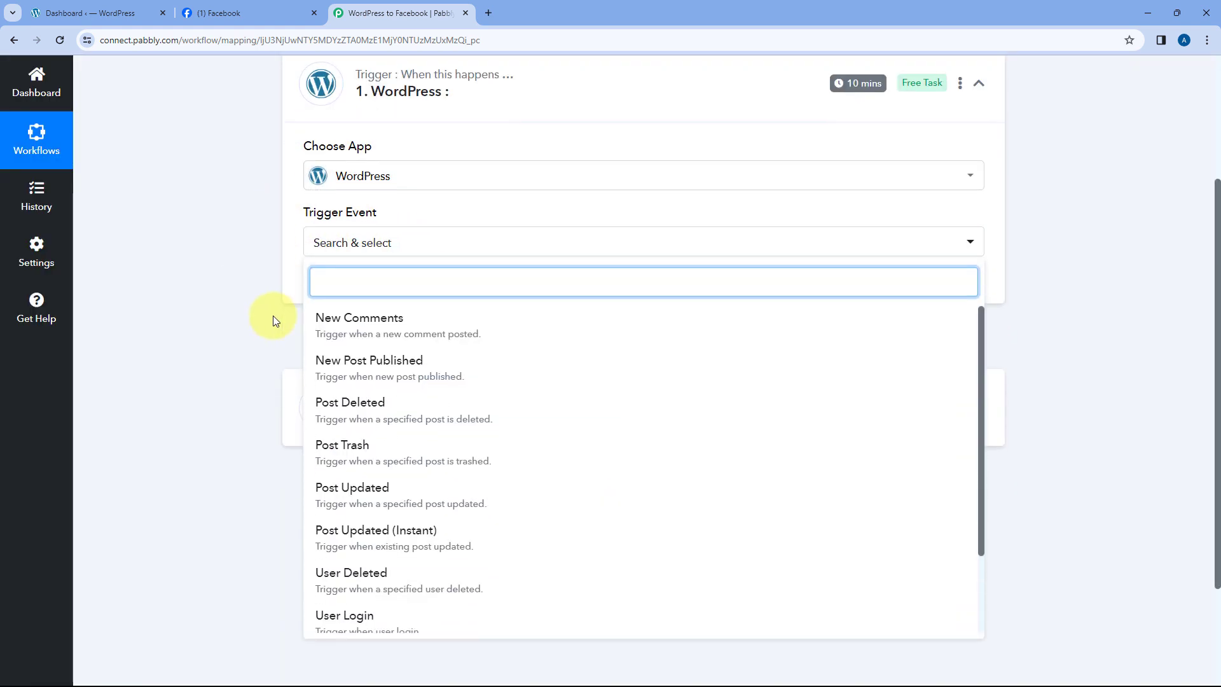
click(395, 370)
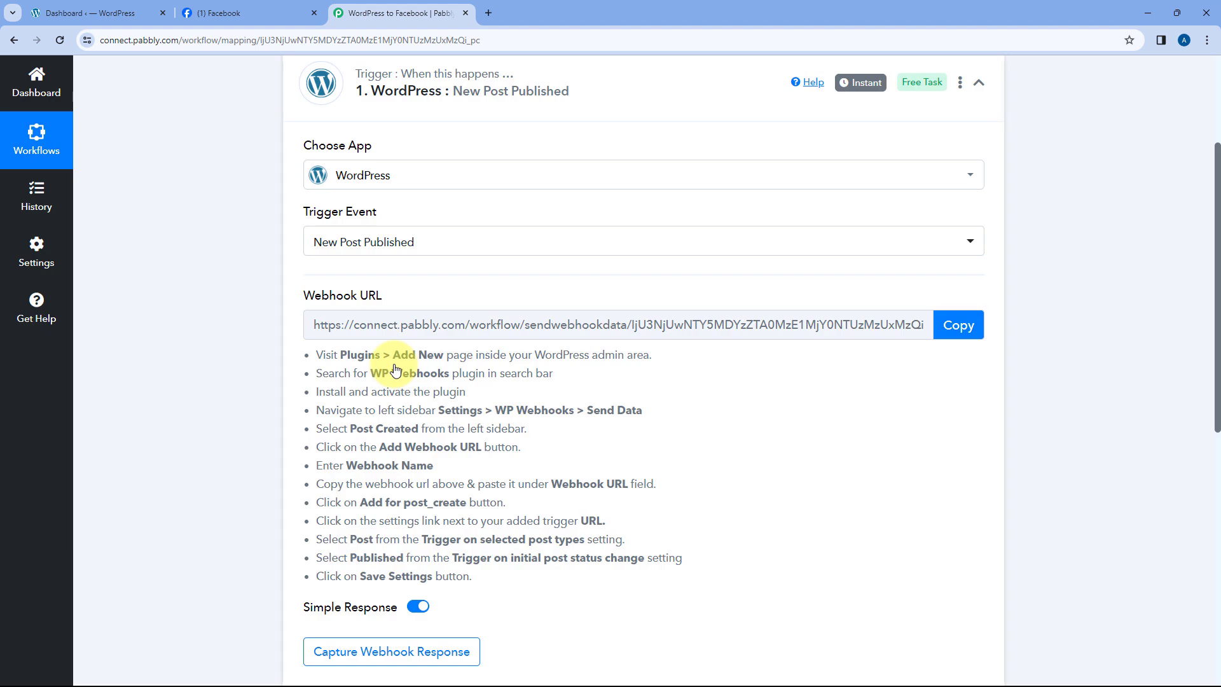
Read the trigger's webhook setup instructions, including the WP Webhooks plugin that WordPress needs.
scroll(395, 370, down, 1)
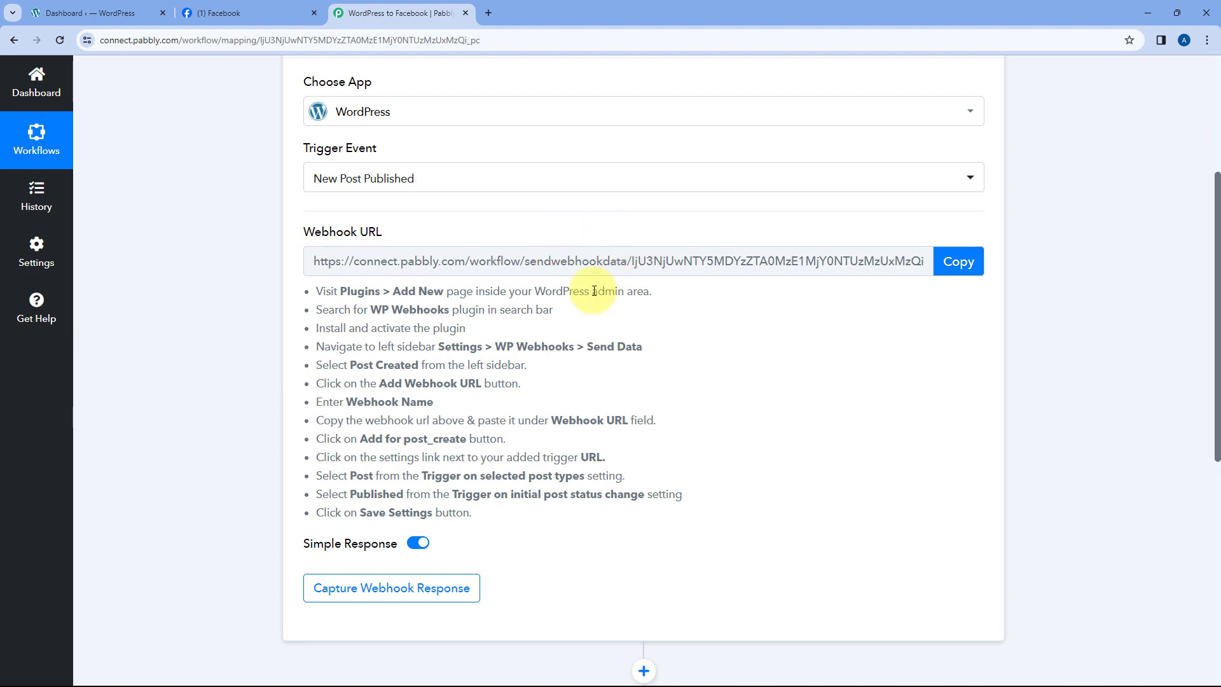
click(96, 13)
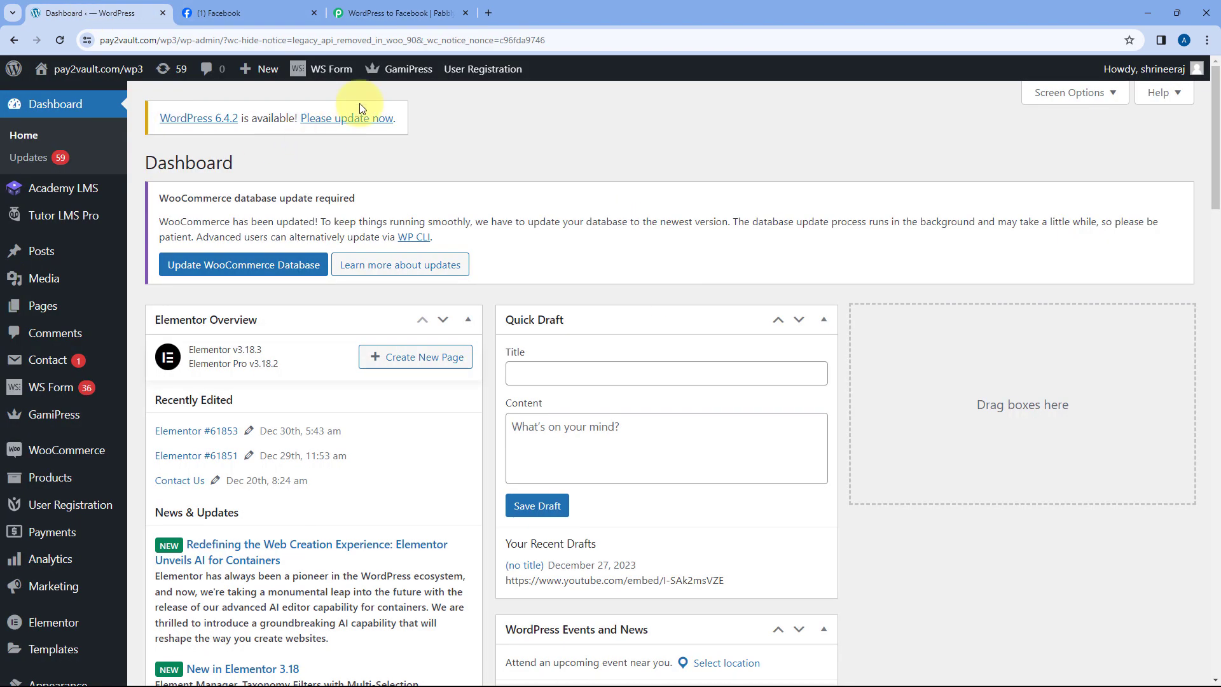
click(382, 13)
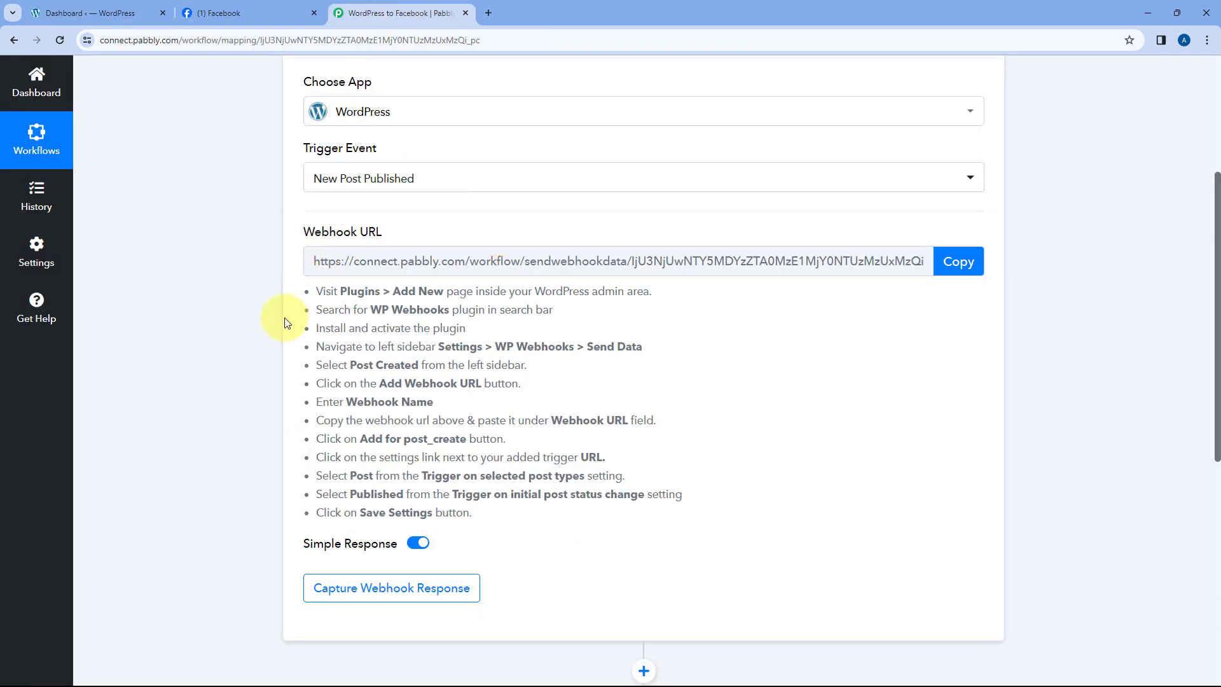
drag(311, 291, 474, 514)
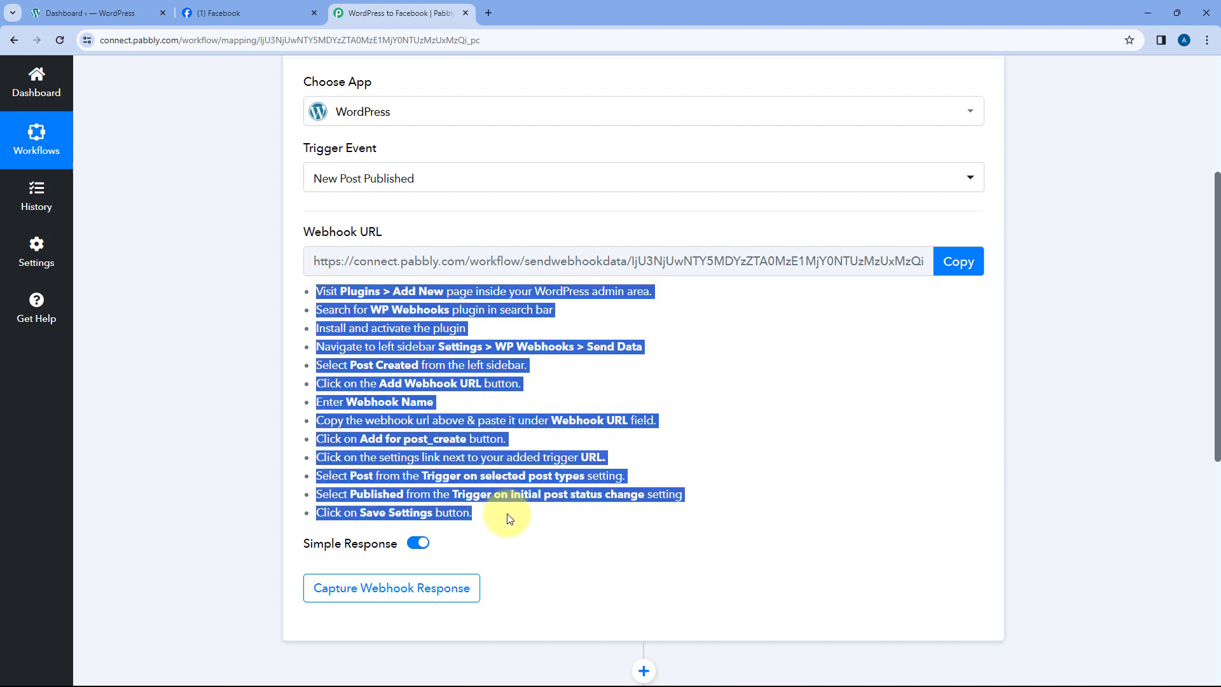
click(582, 403)
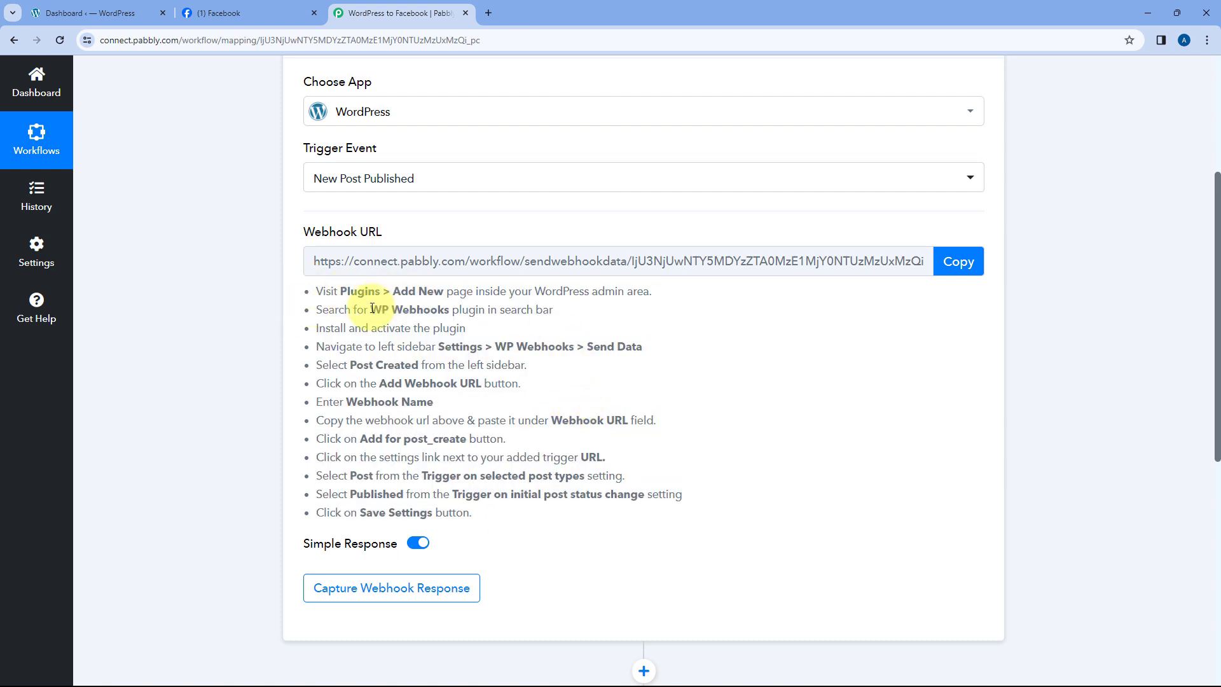
drag(373, 309, 451, 309)
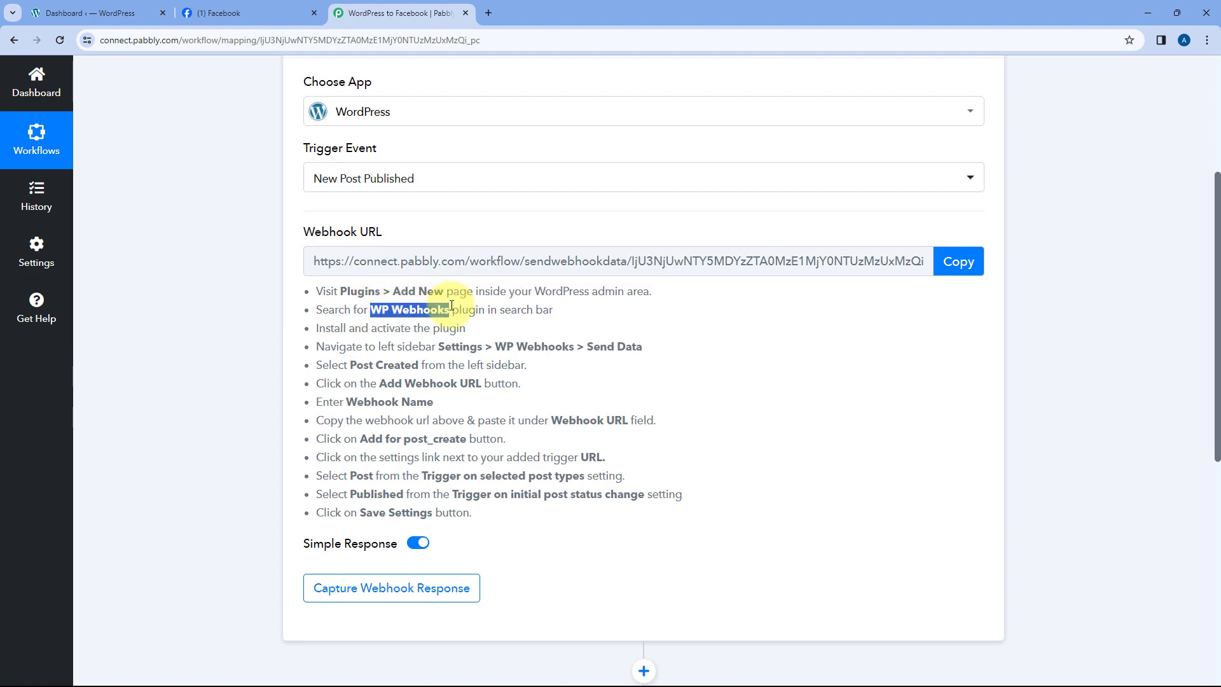
click(490, 212)
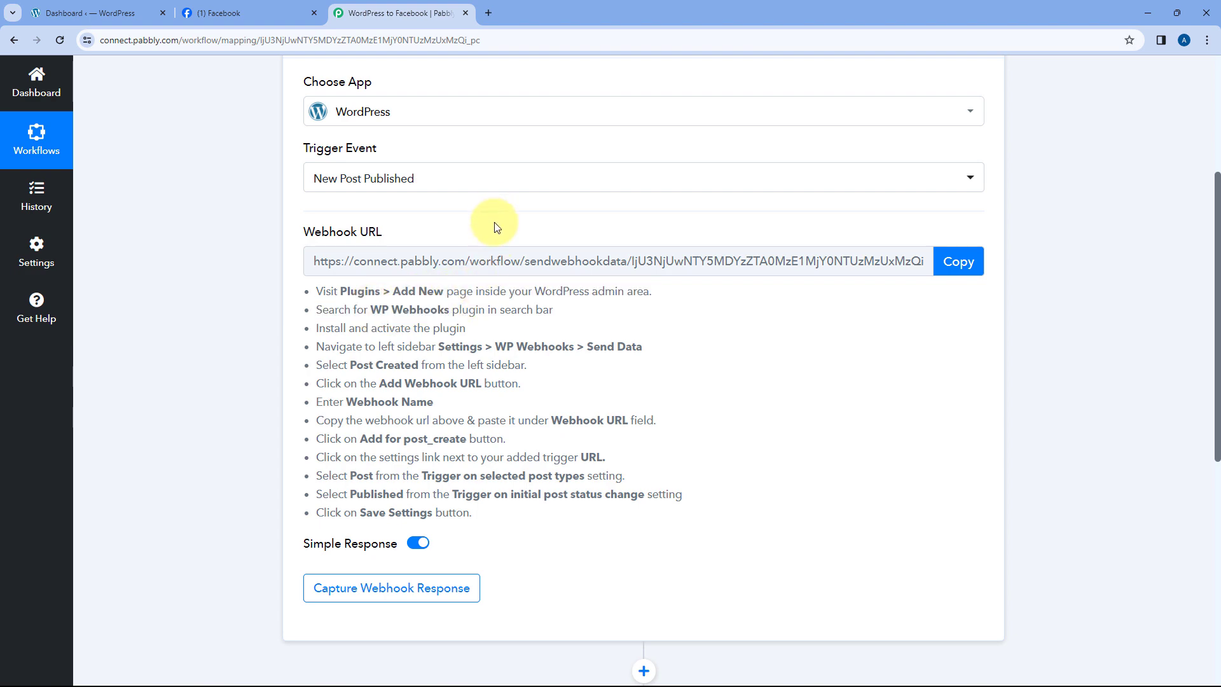
Switch to the WordPress admin and open the list of installed plugins.
click(96, 14)
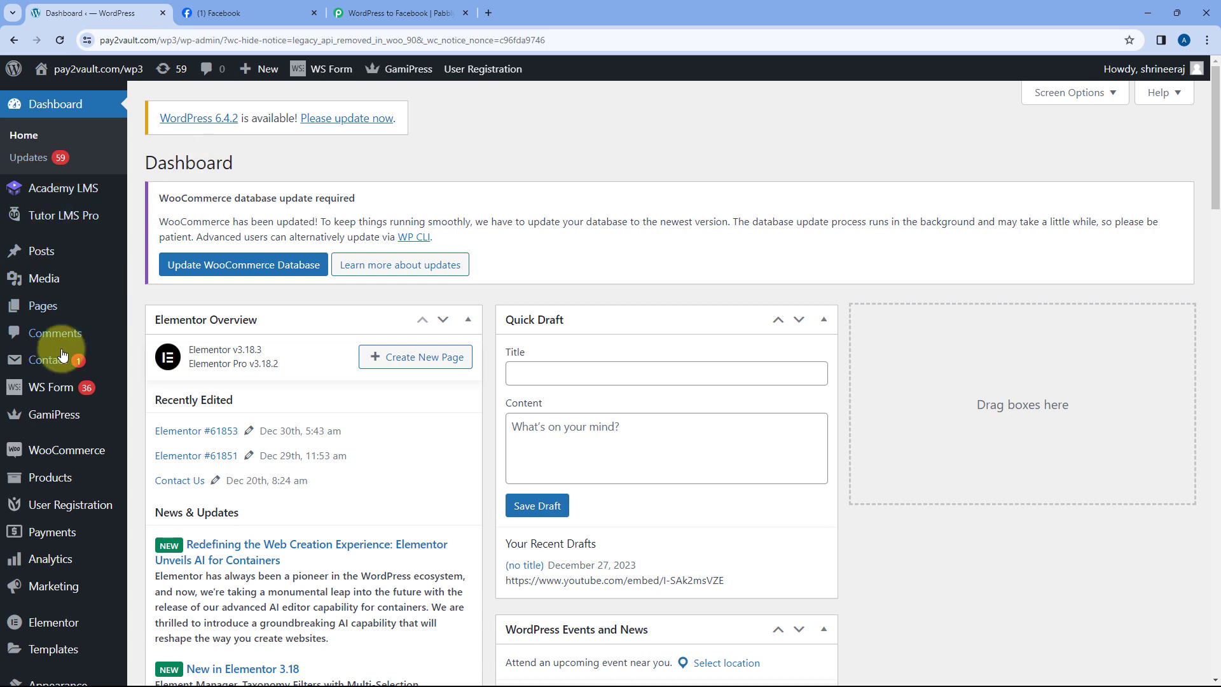
scroll(57, 381, down, 4)
mouse_move(54, 502)
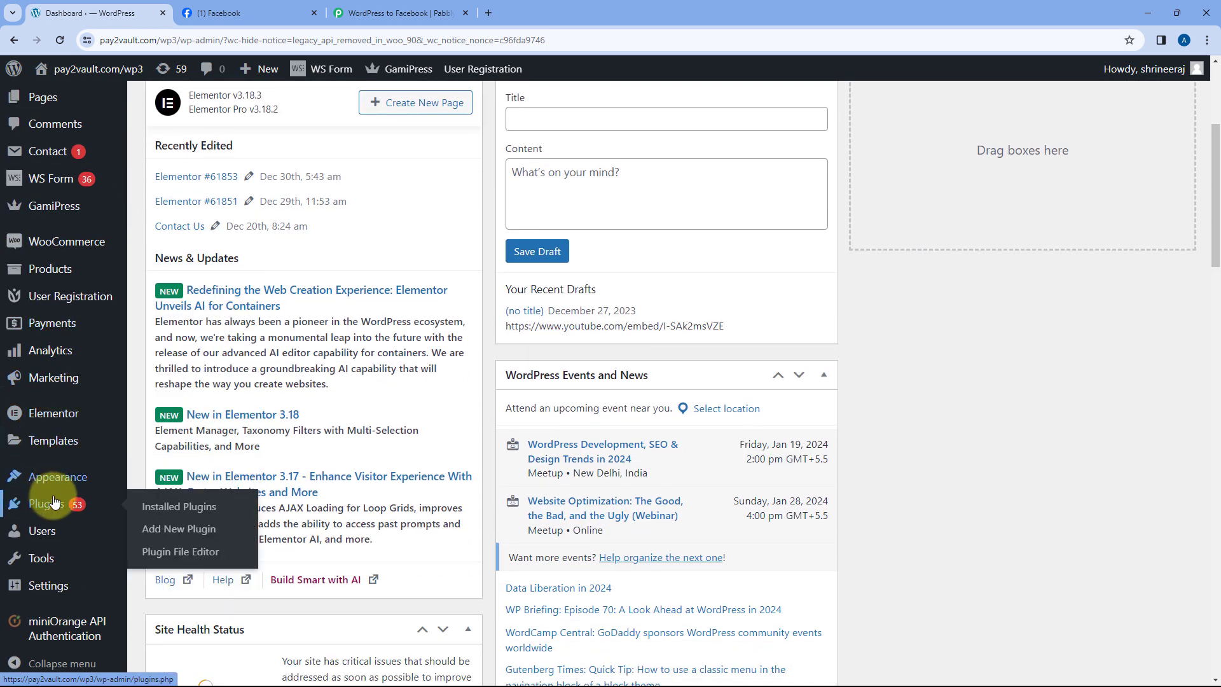
click(191, 508)
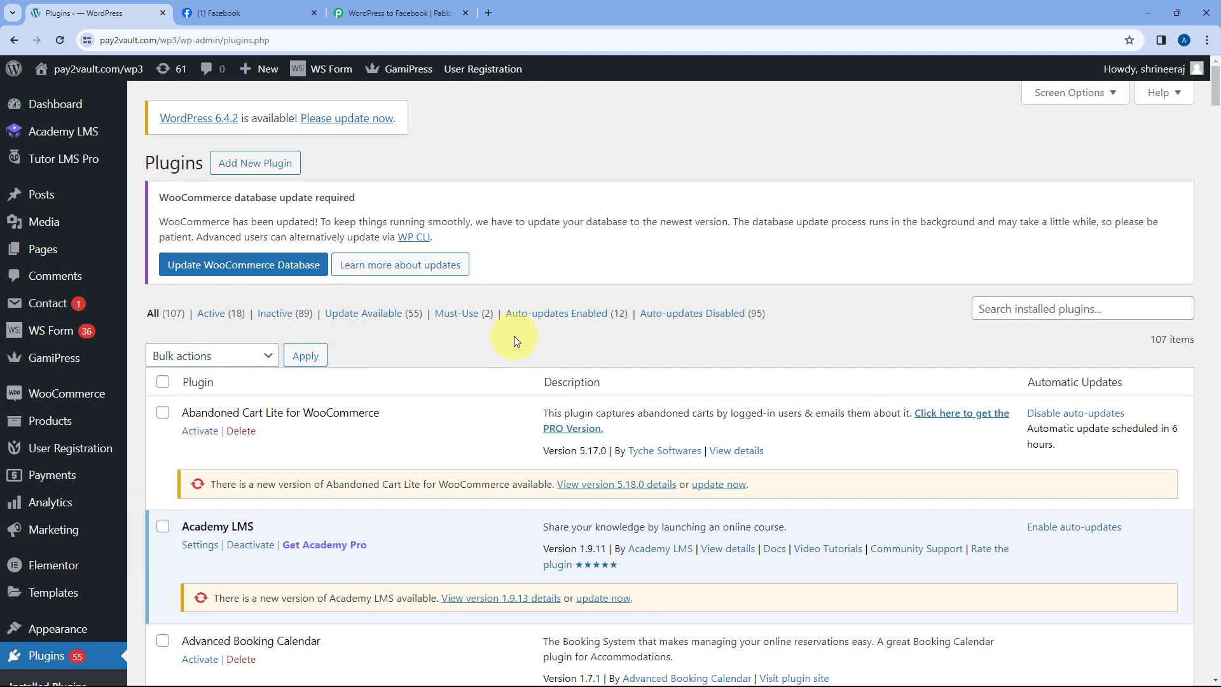
Find the WP Webhooks plugin among the installed plugins with the search "WP Webhook" and open its settings page.
click(1060, 308)
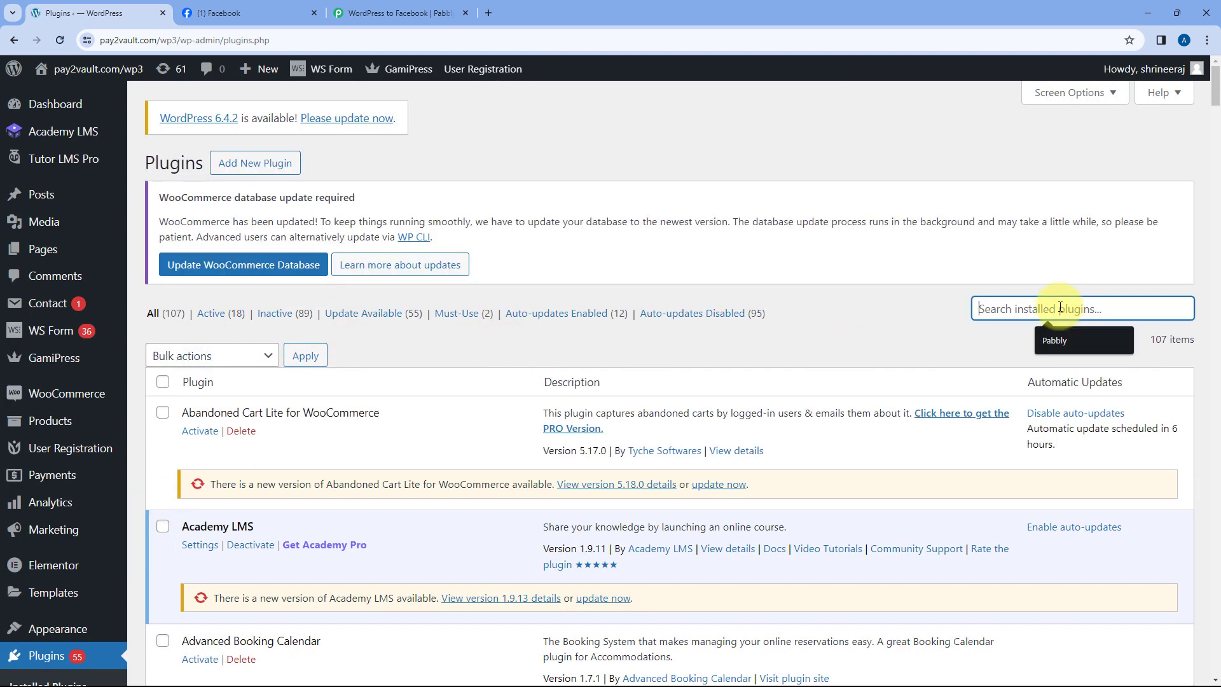
text(WP Webhook)
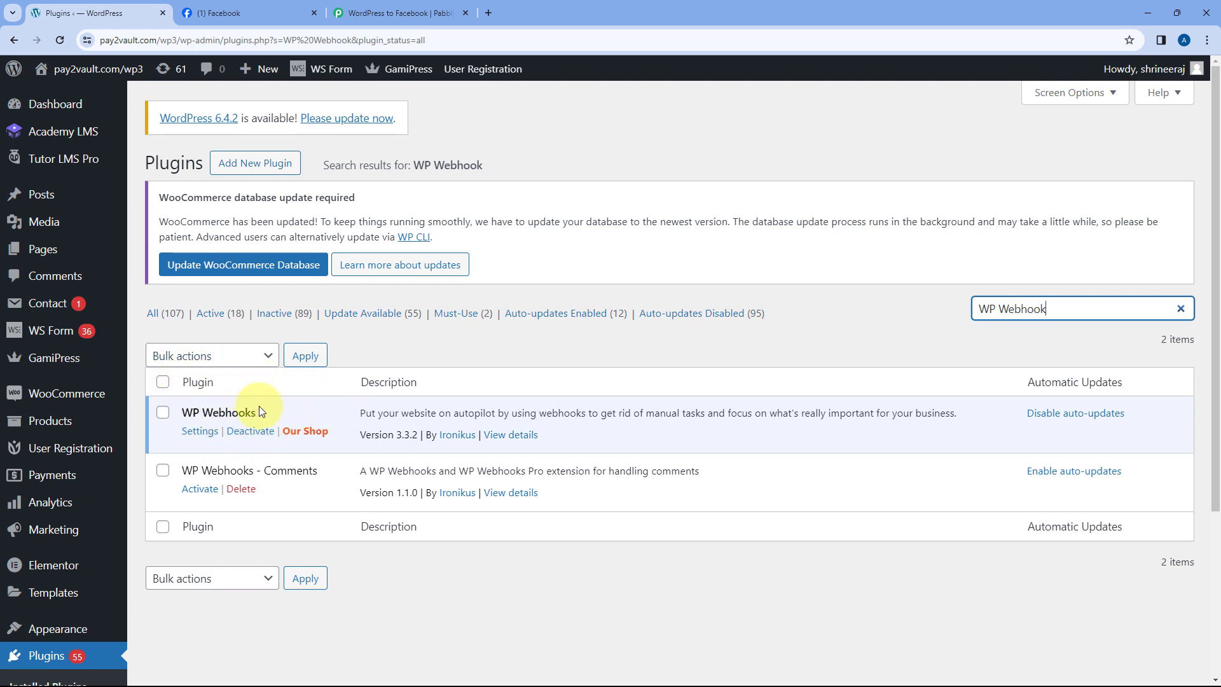
scroll(38, 420, down, 5)
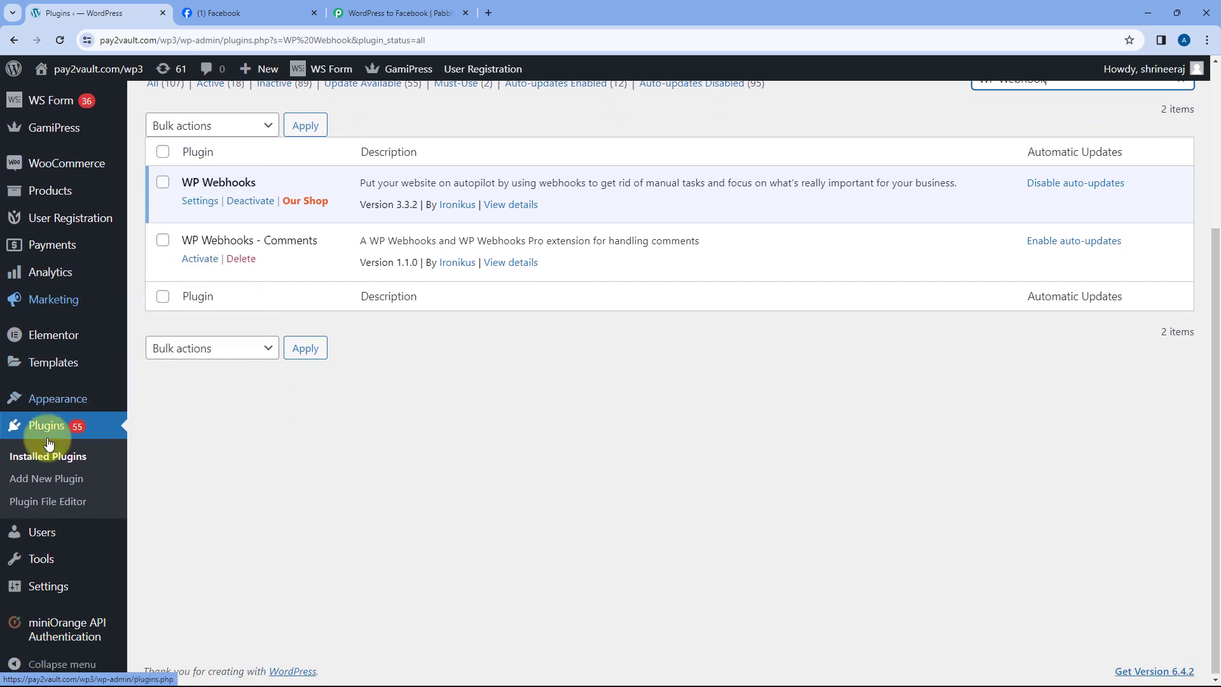
mouse_move(68, 589)
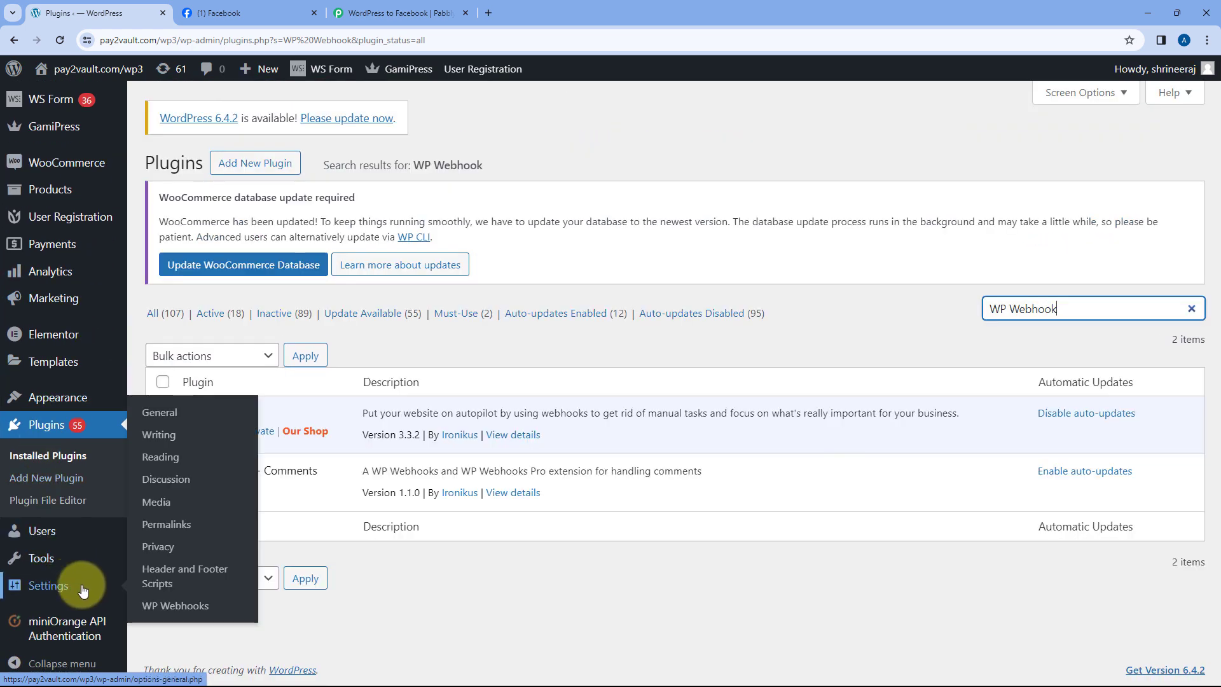
click(184, 608)
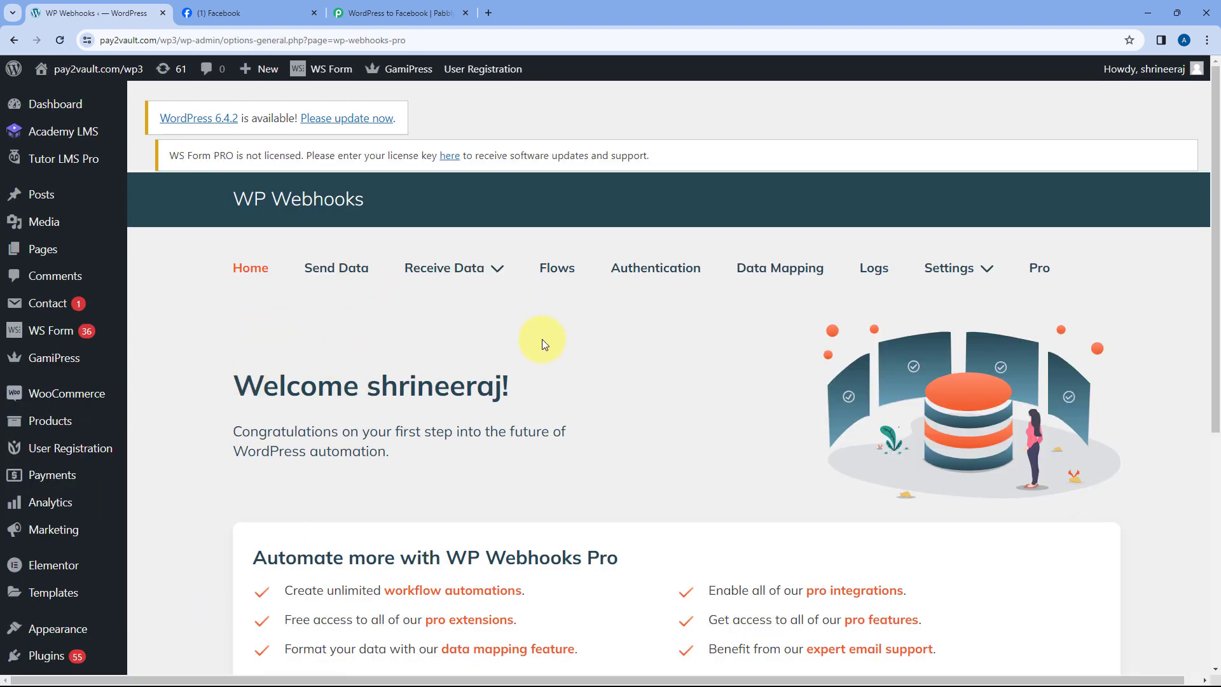
Open the Send Data section of WP Webhooks and select the WordPress trigger Post created.
click(333, 272)
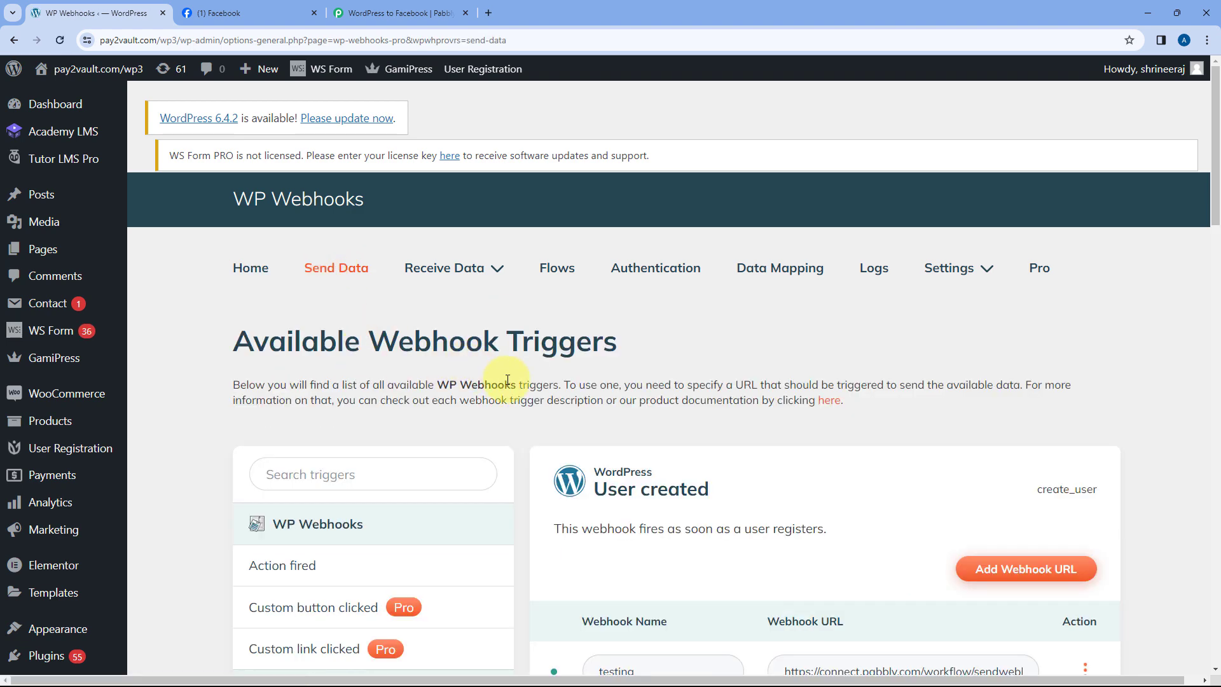
scroll(507, 380, down, 5)
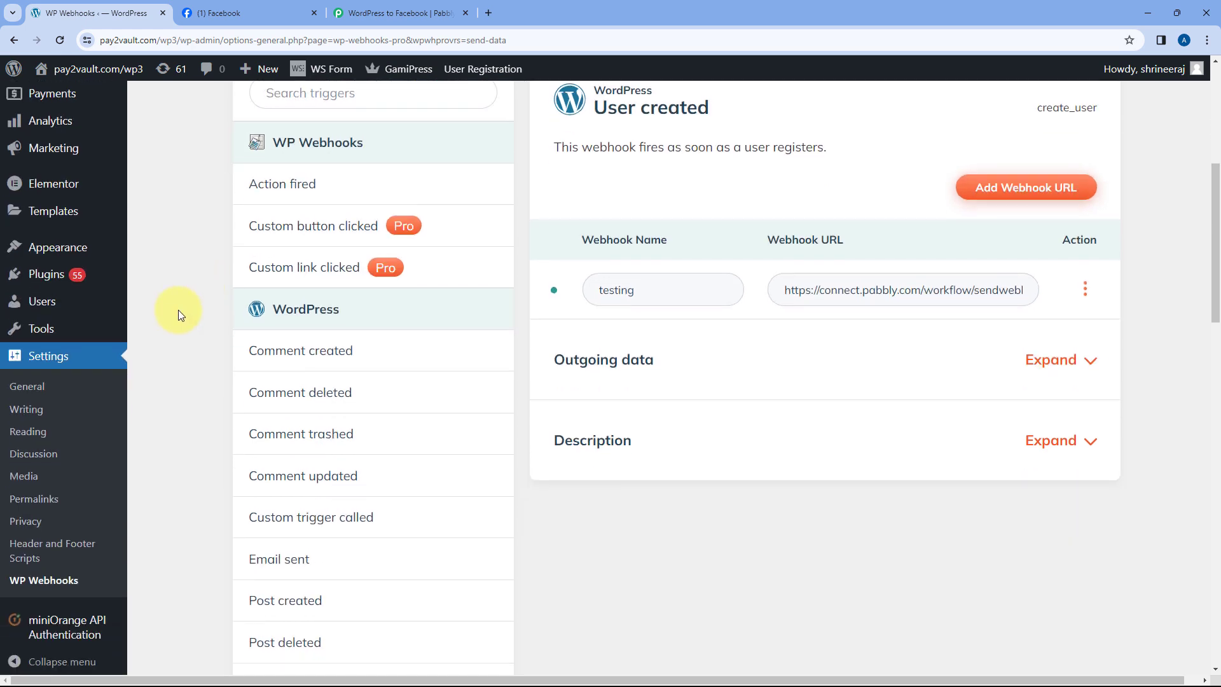
scroll(211, 318, down, 4)
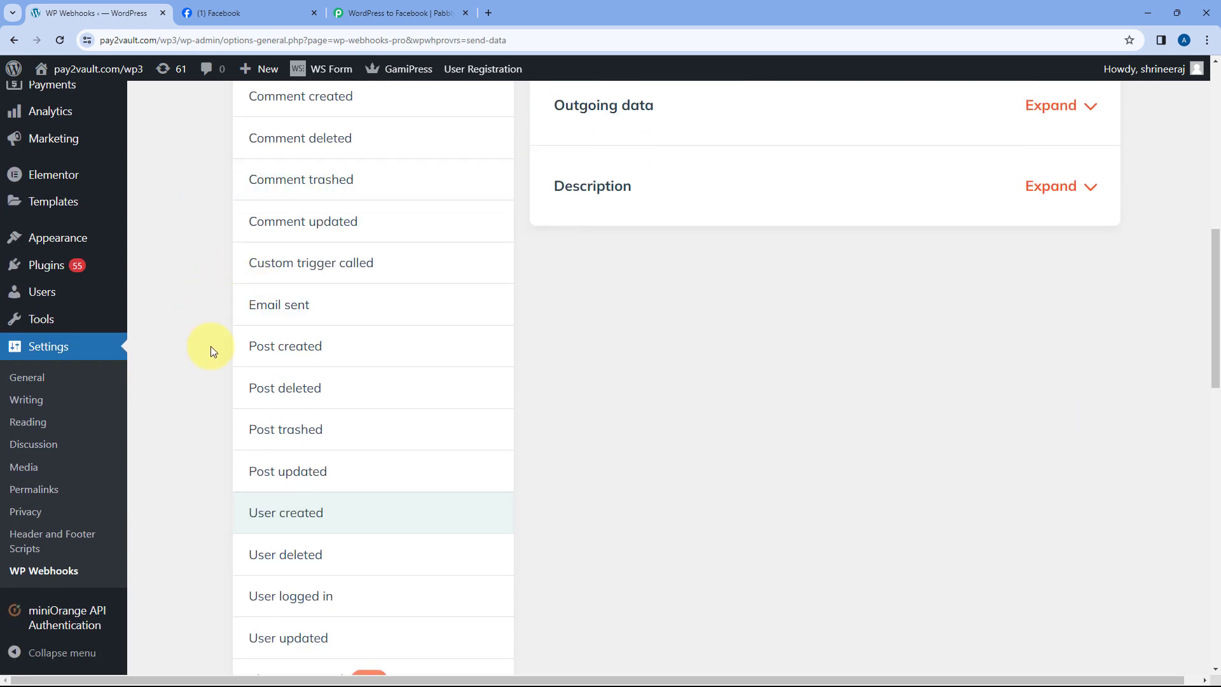
scroll(212, 356, down, 2)
scroll(213, 342, up, 2)
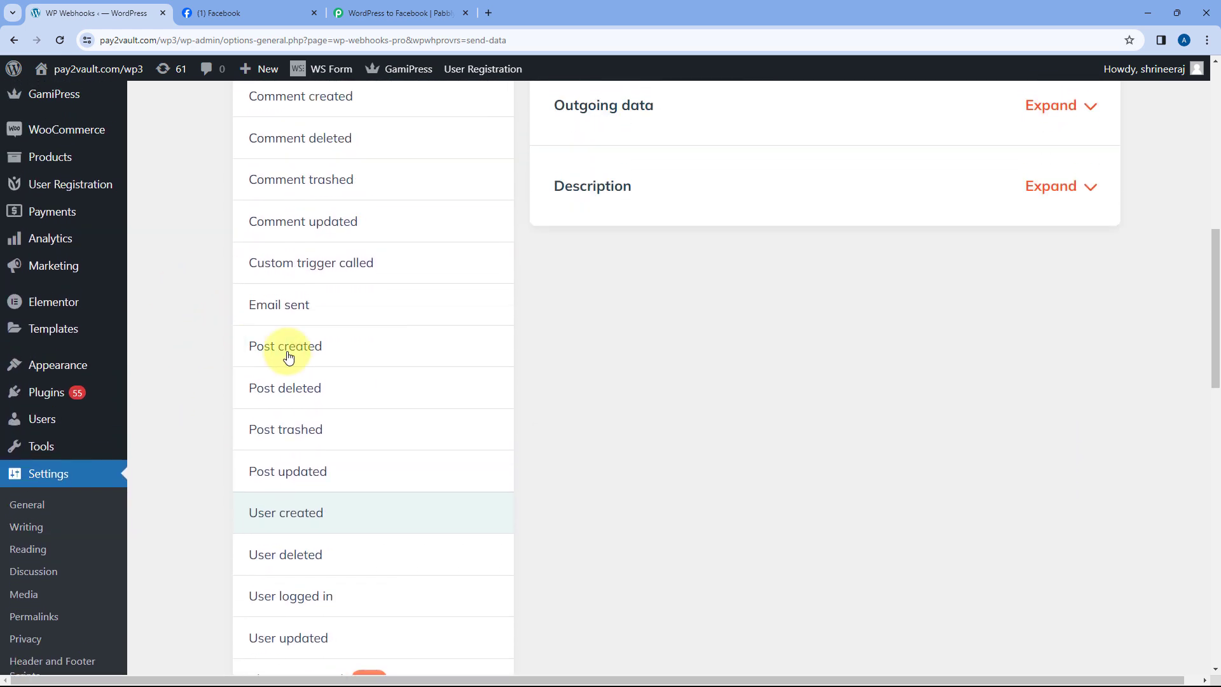
click(330, 347)
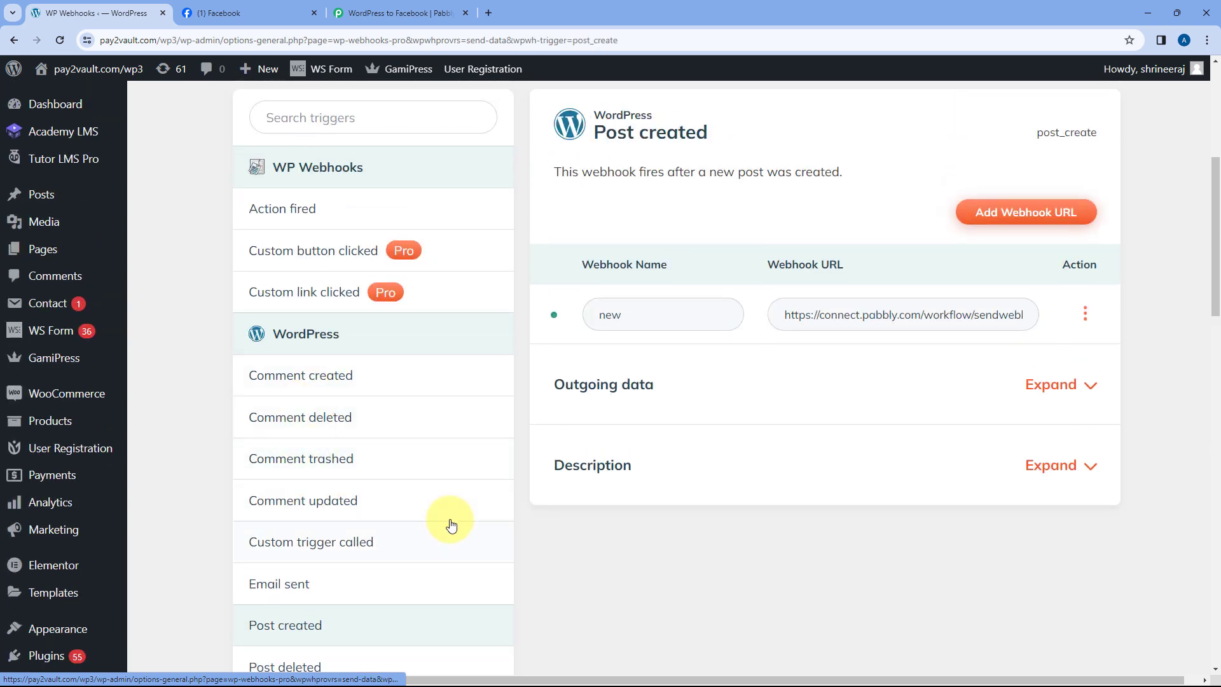
Add a webhook URL for post_create named "Pabbly Connect", using the webhook URL copied from the Pabbly Connect workflow.
click(1016, 219)
click(528, 201)
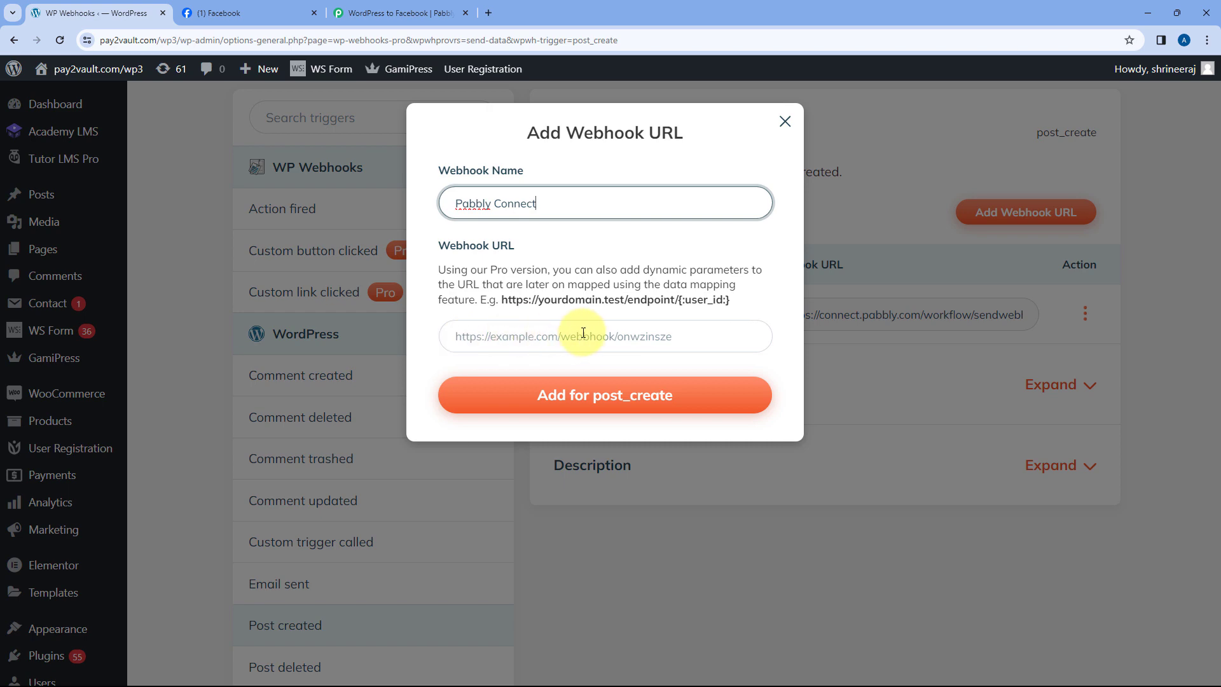
click(399, 13)
click(958, 261)
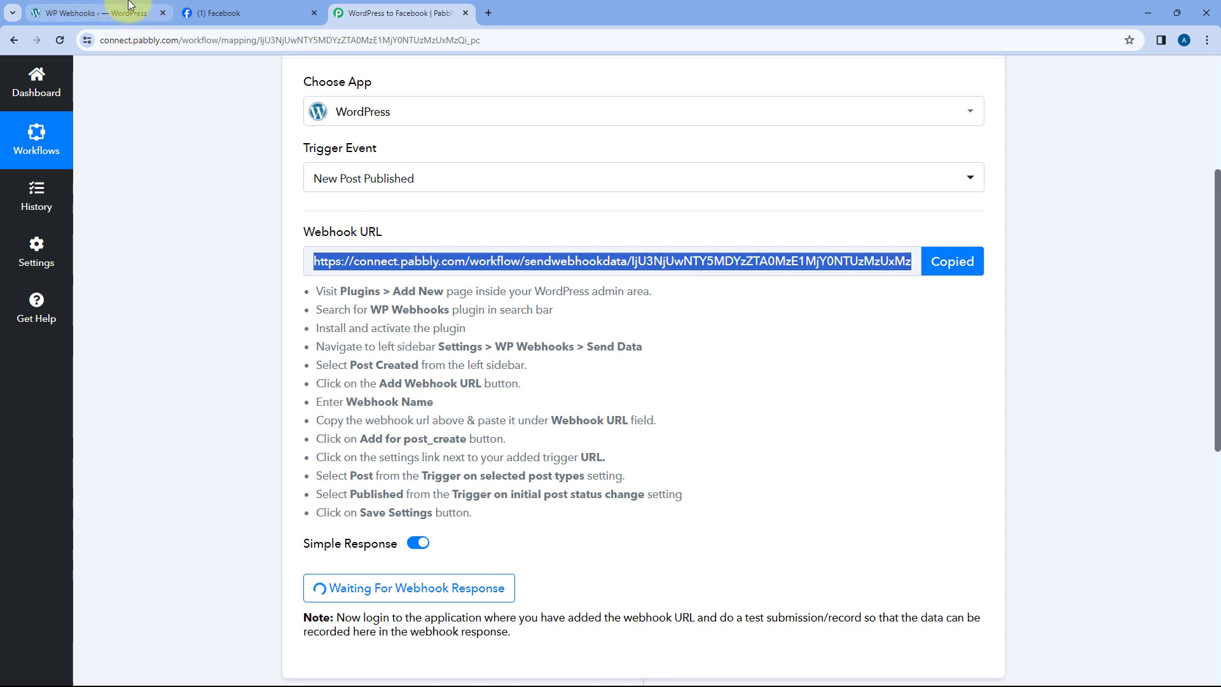
click(95, 13)
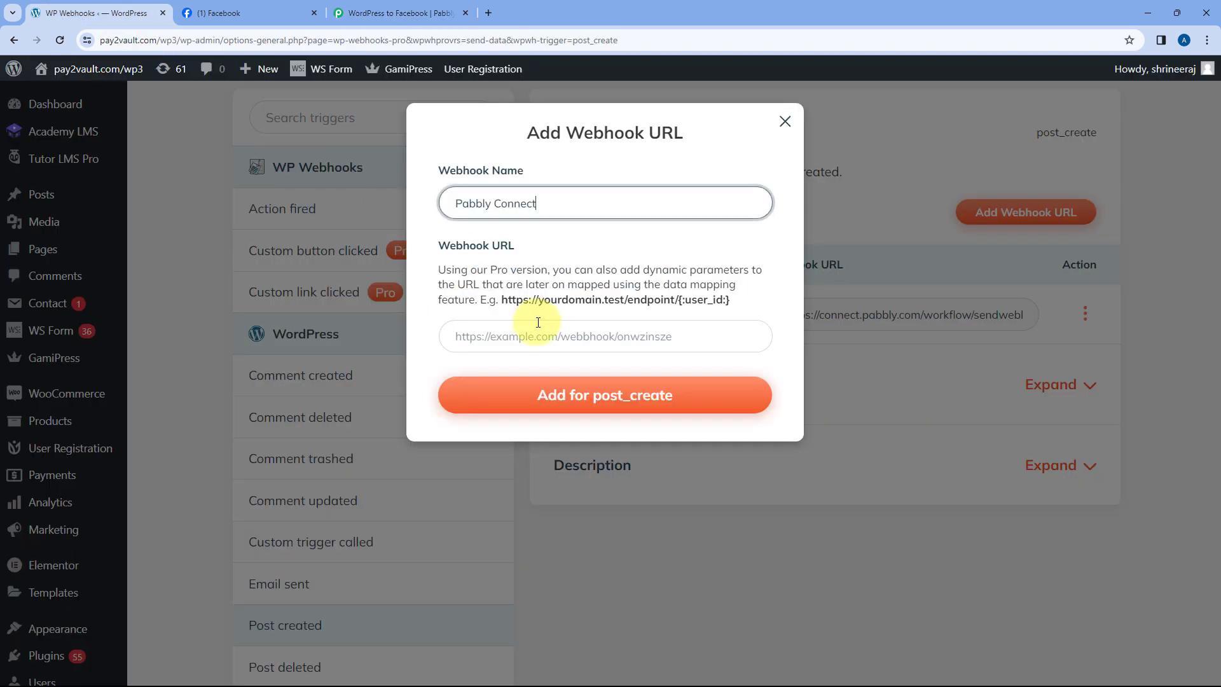
right_click(525, 334)
click(547, 454)
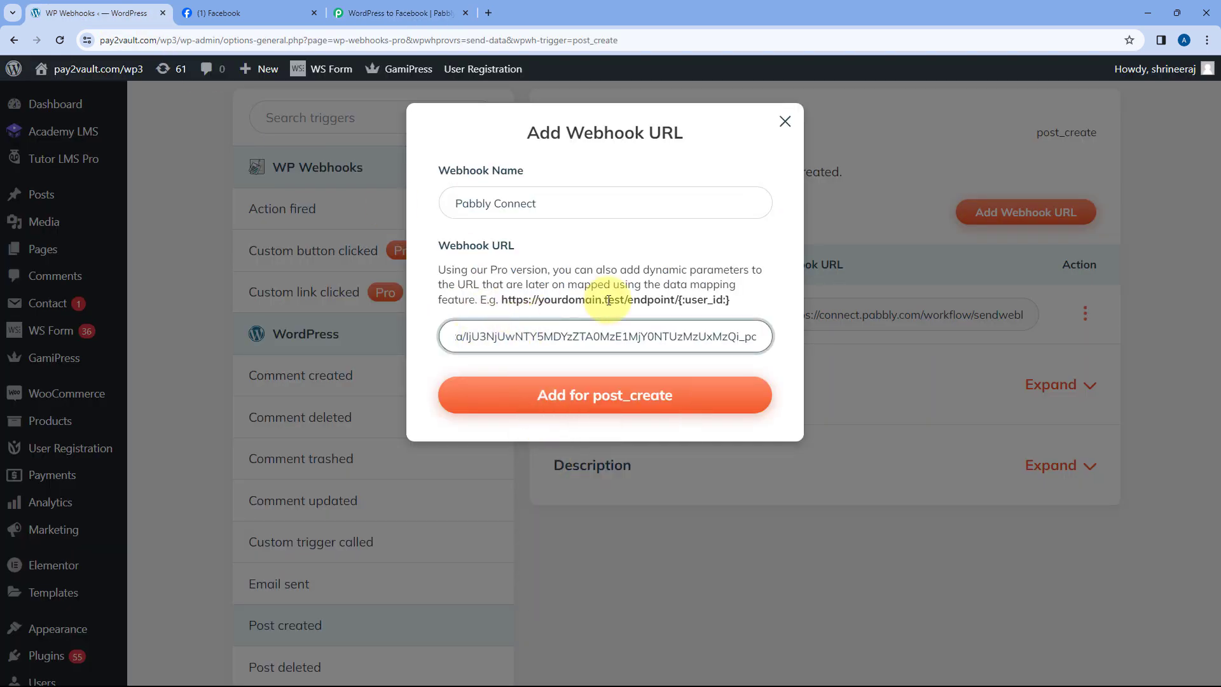
click(592, 409)
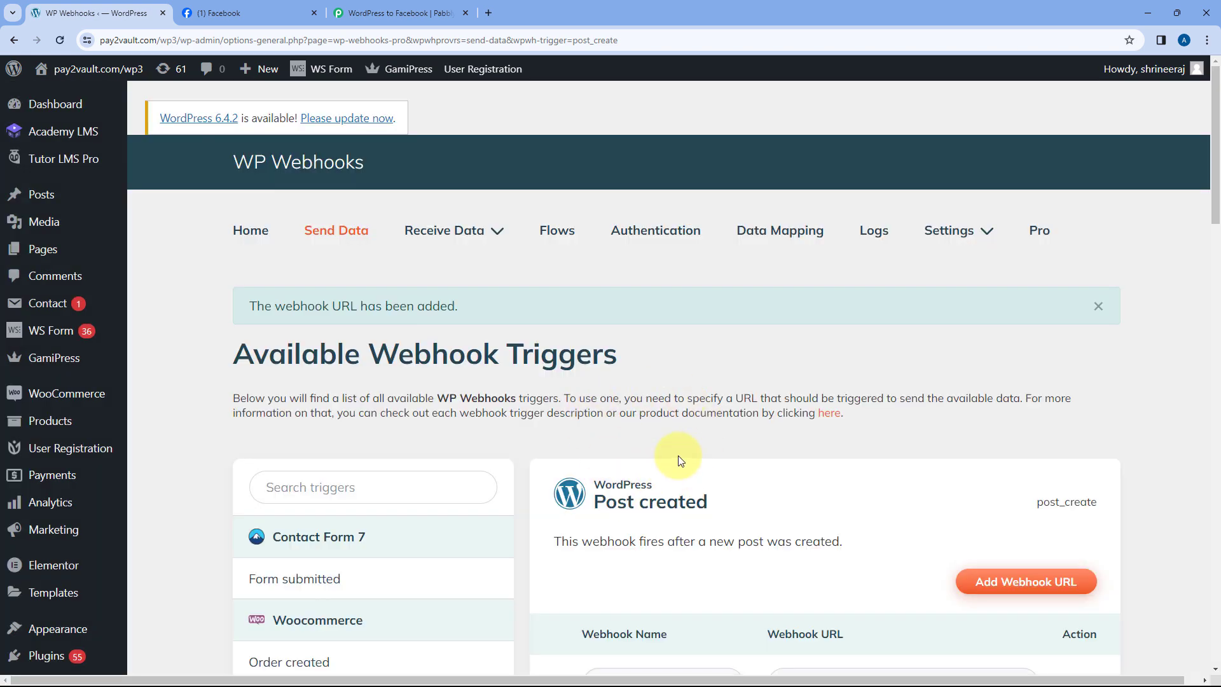
In the pabbly-connect webhook's settings, choose Post as the trigger post type and Published as the initial post status.
scroll(674, 425, down, 6)
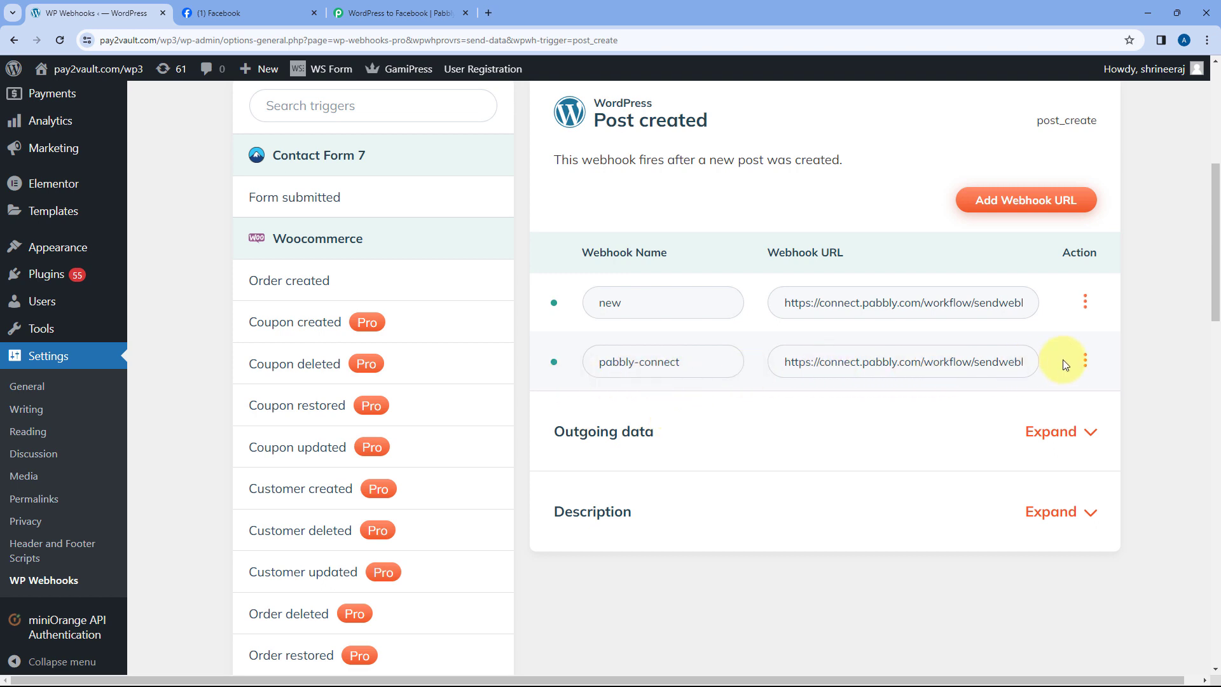
click(1088, 363)
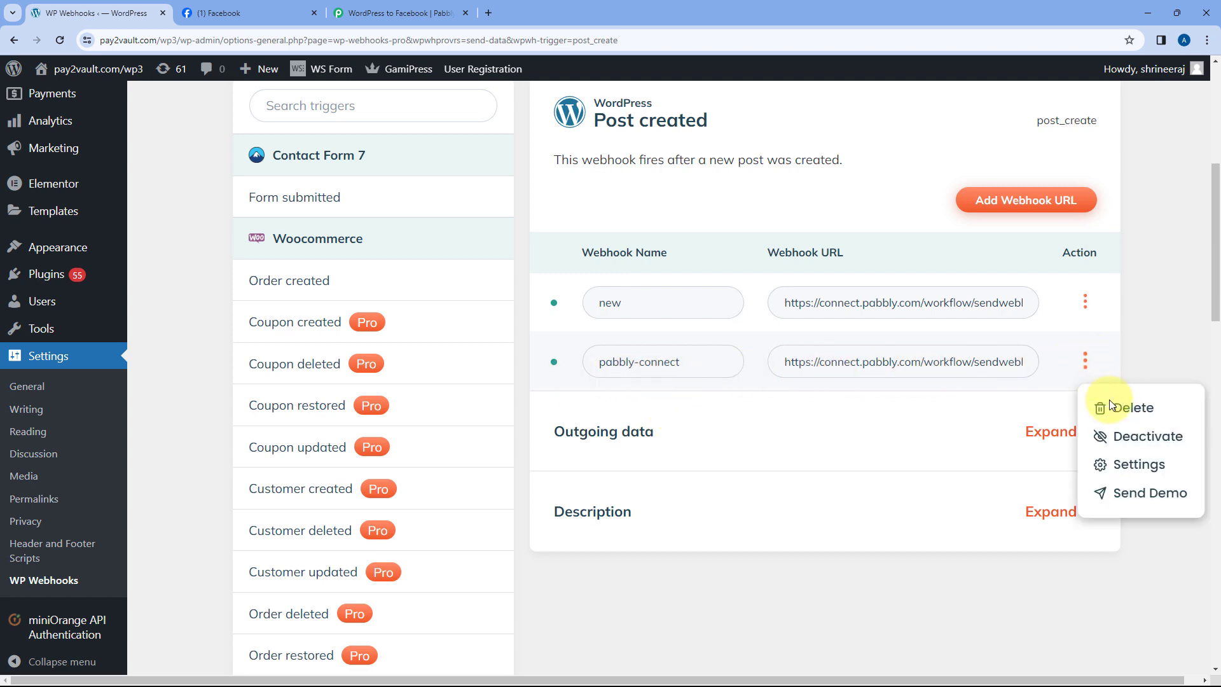
click(1125, 466)
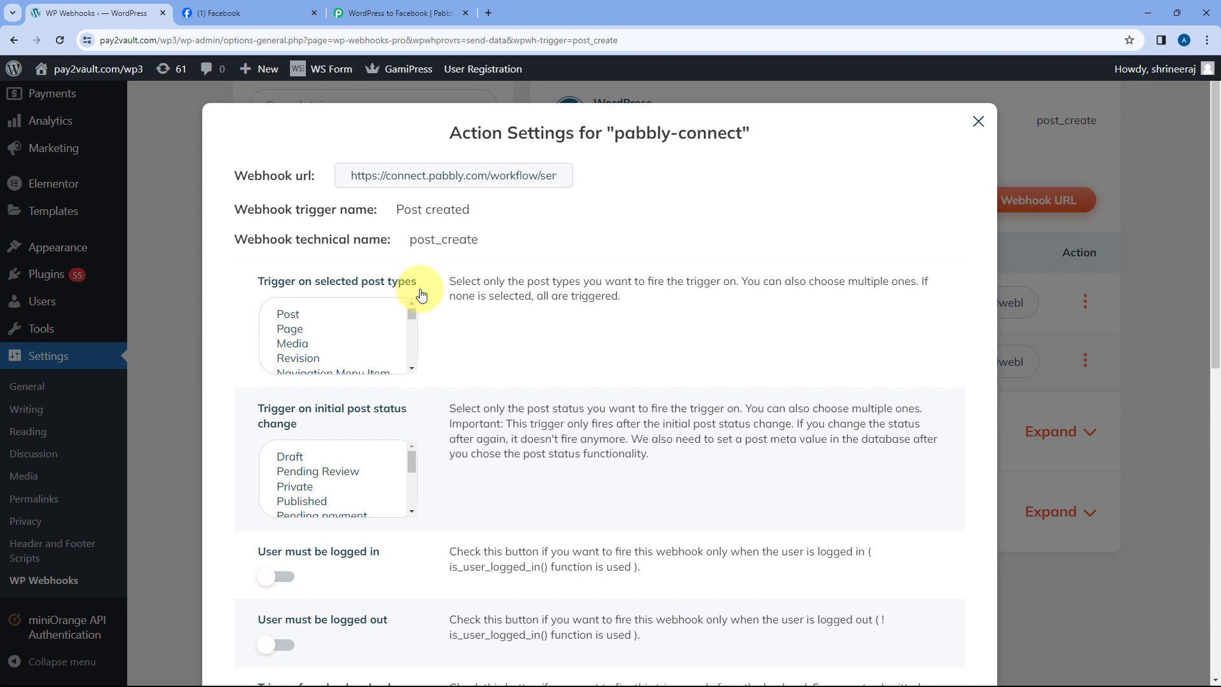
click(283, 315)
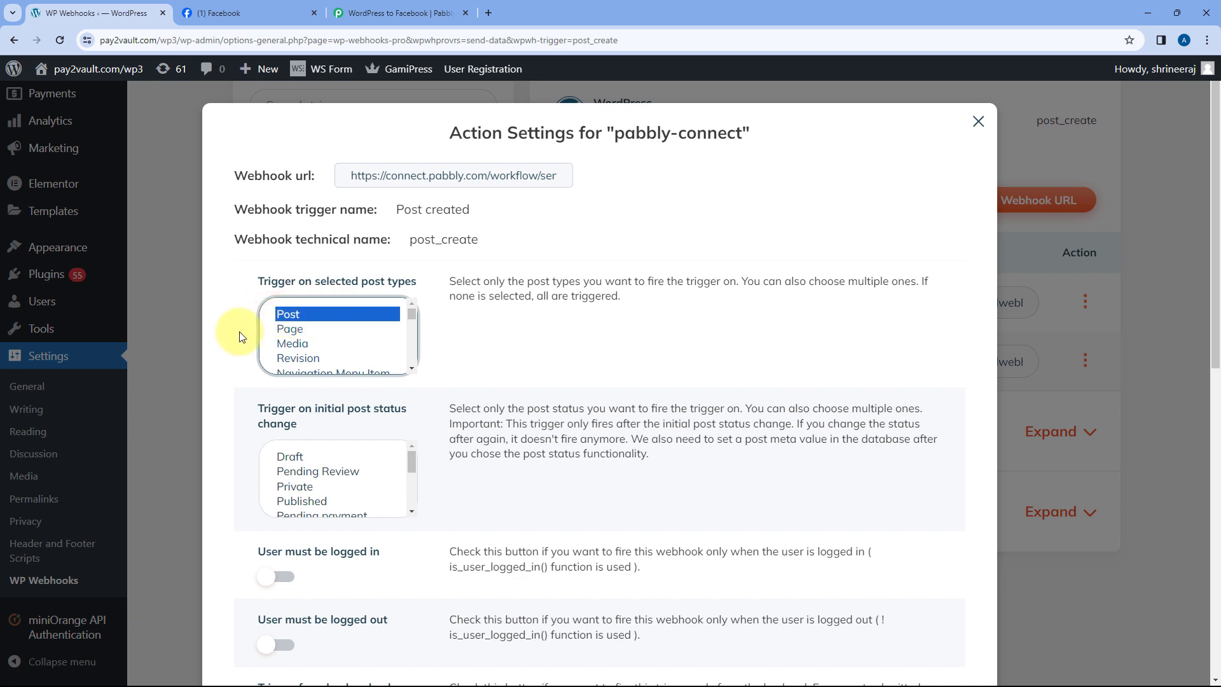
scroll(240, 337, down, 2)
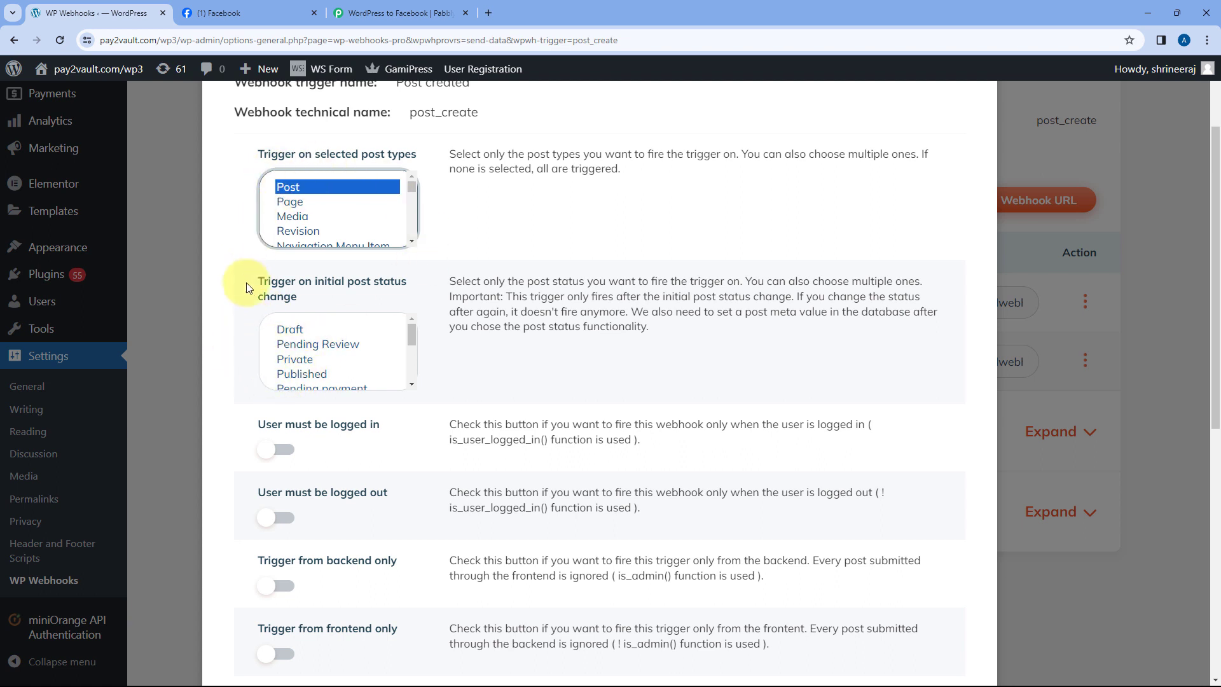
click(313, 375)
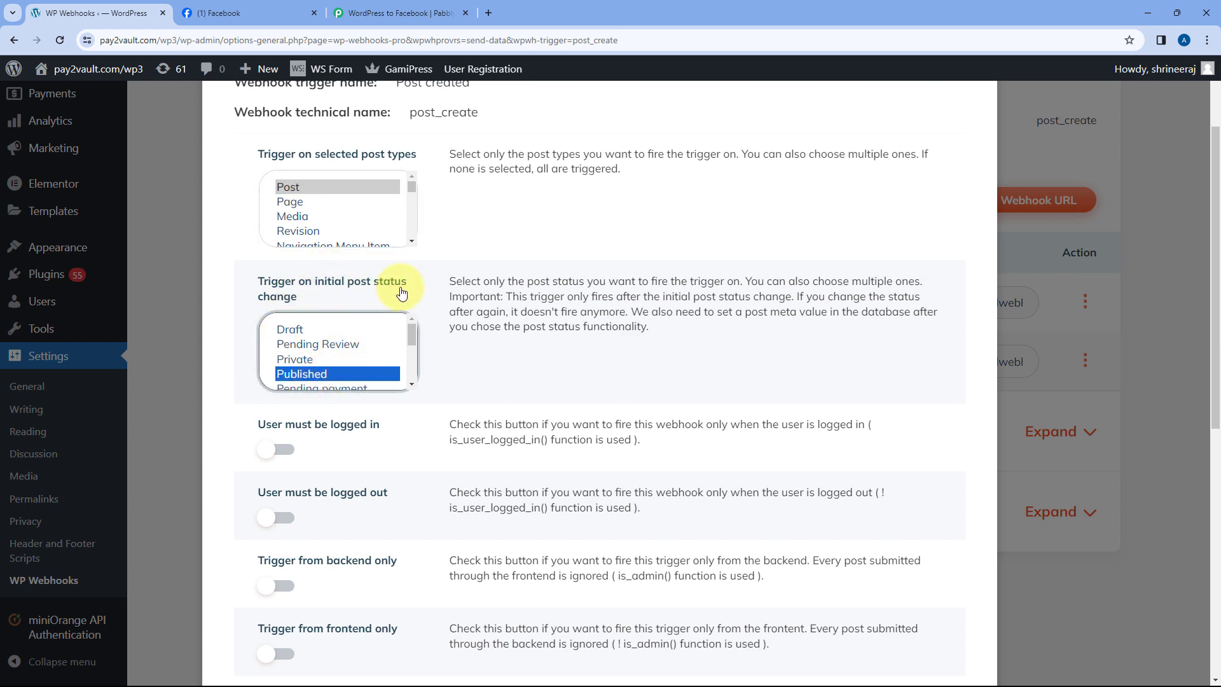
Check the trigger choices against the Pabbly Connect instructions, then save and close the pabbly-connect webhook's settings.
click(399, 13)
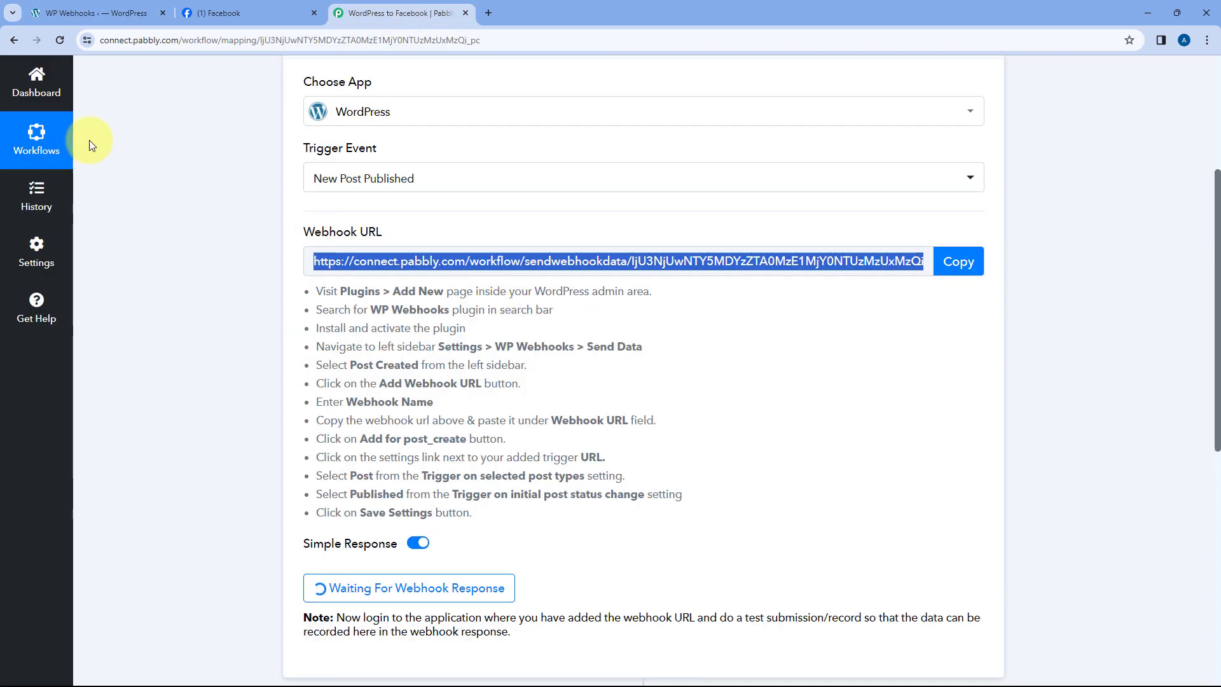
click(117, 5)
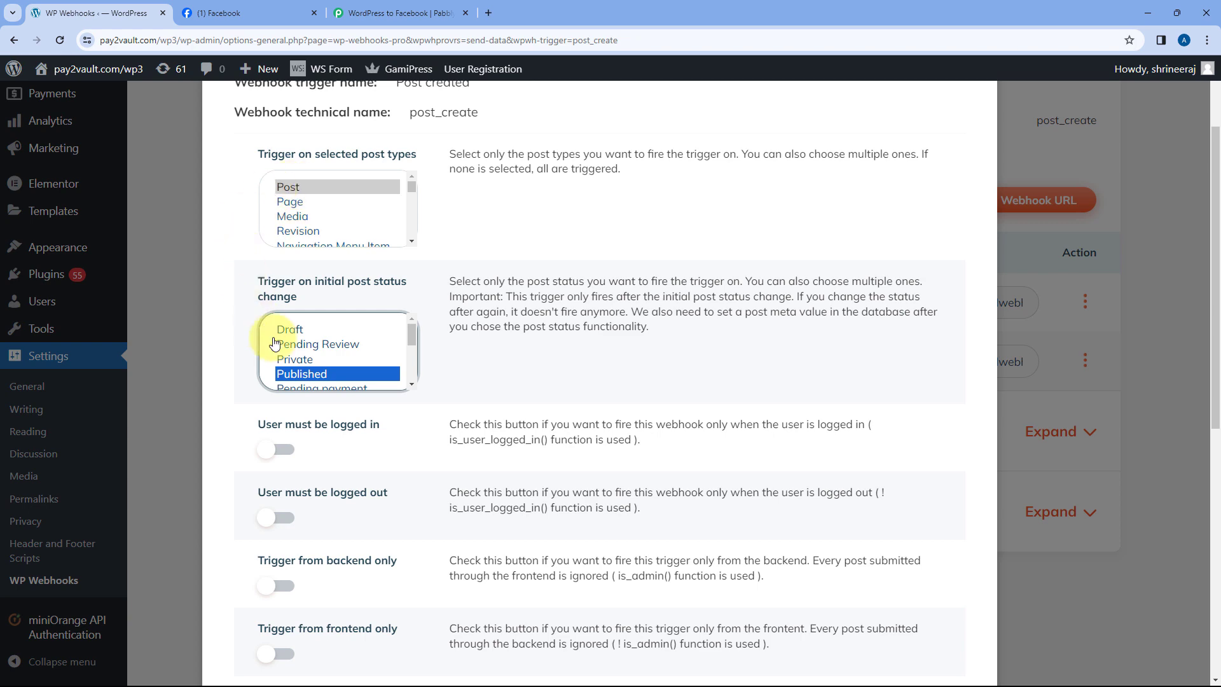
scroll(324, 369, down, 2)
scroll(324, 365, up, 2)
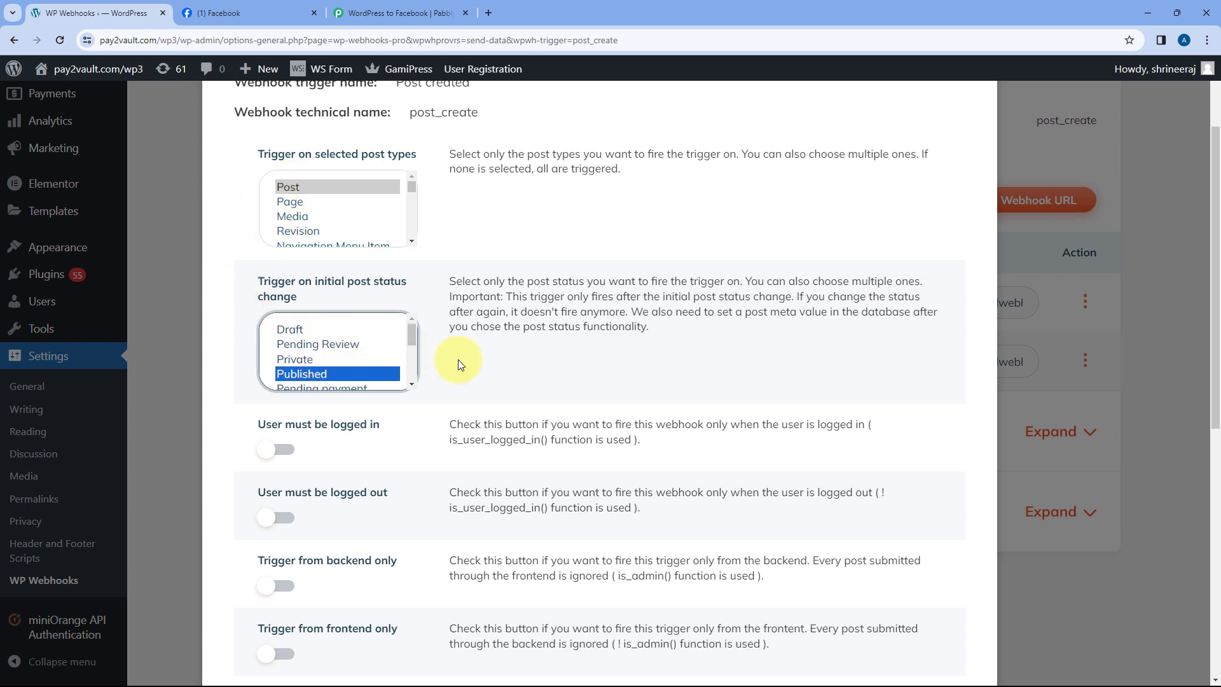
scroll(448, 352, down, 4)
scroll(448, 352, down, 4)
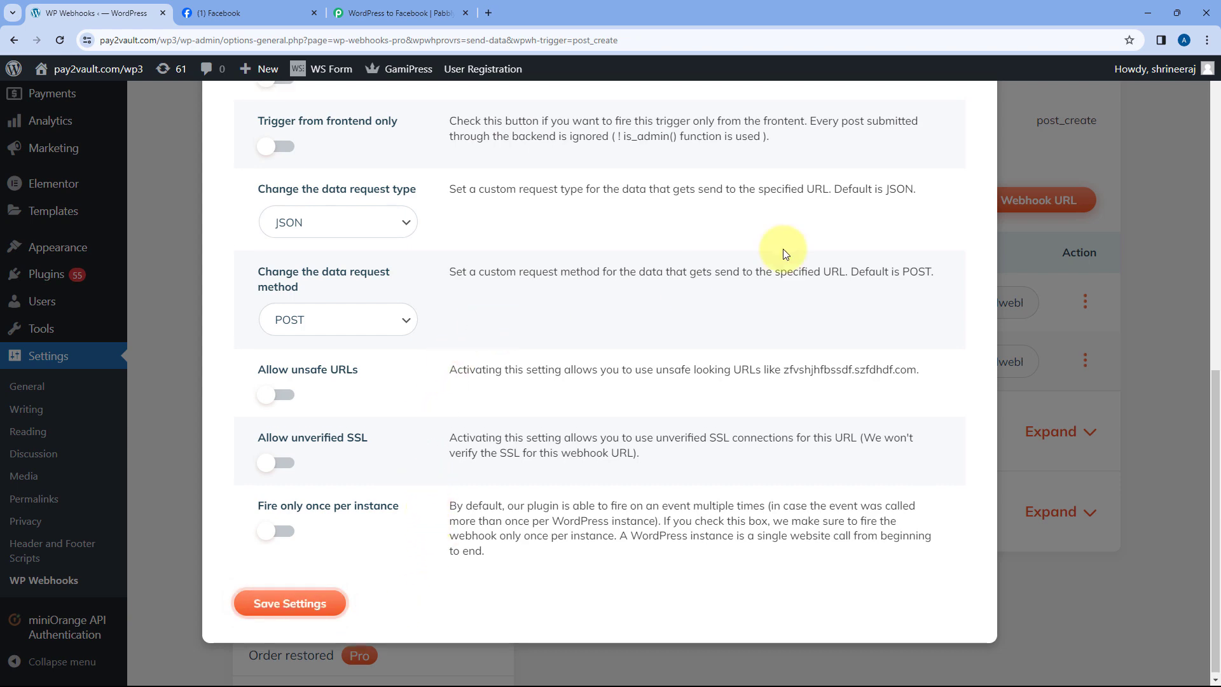
scroll(907, 185, up, 10)
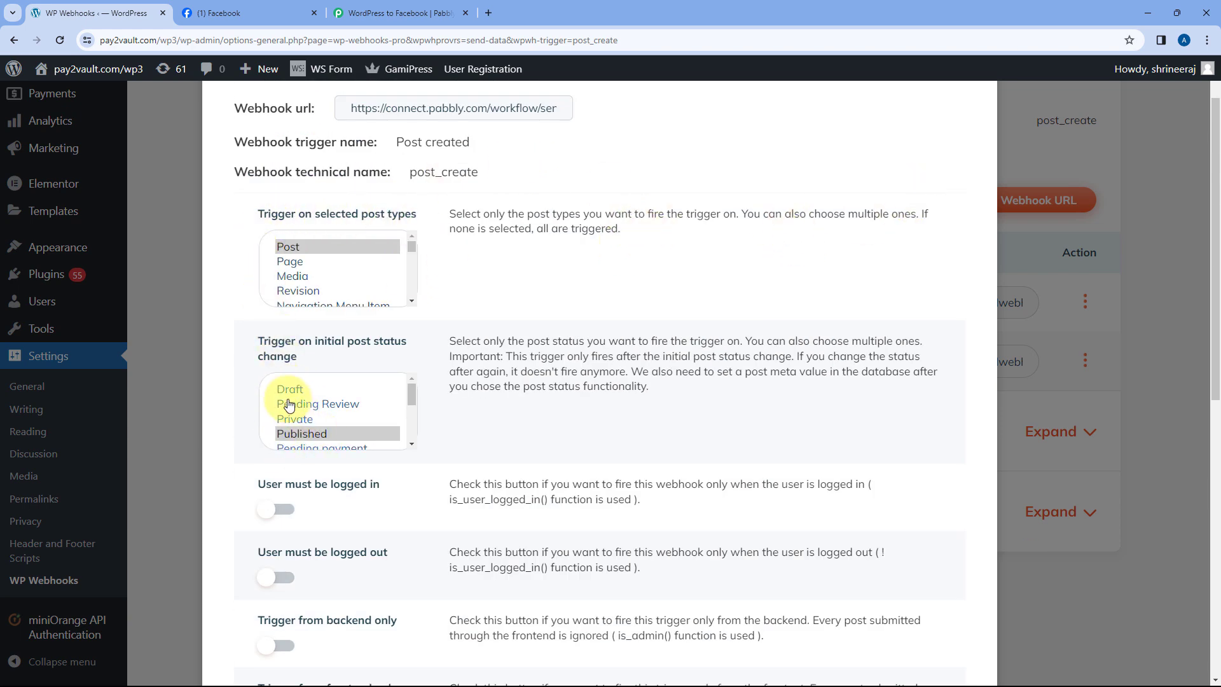
scroll(923, 175, up, 2)
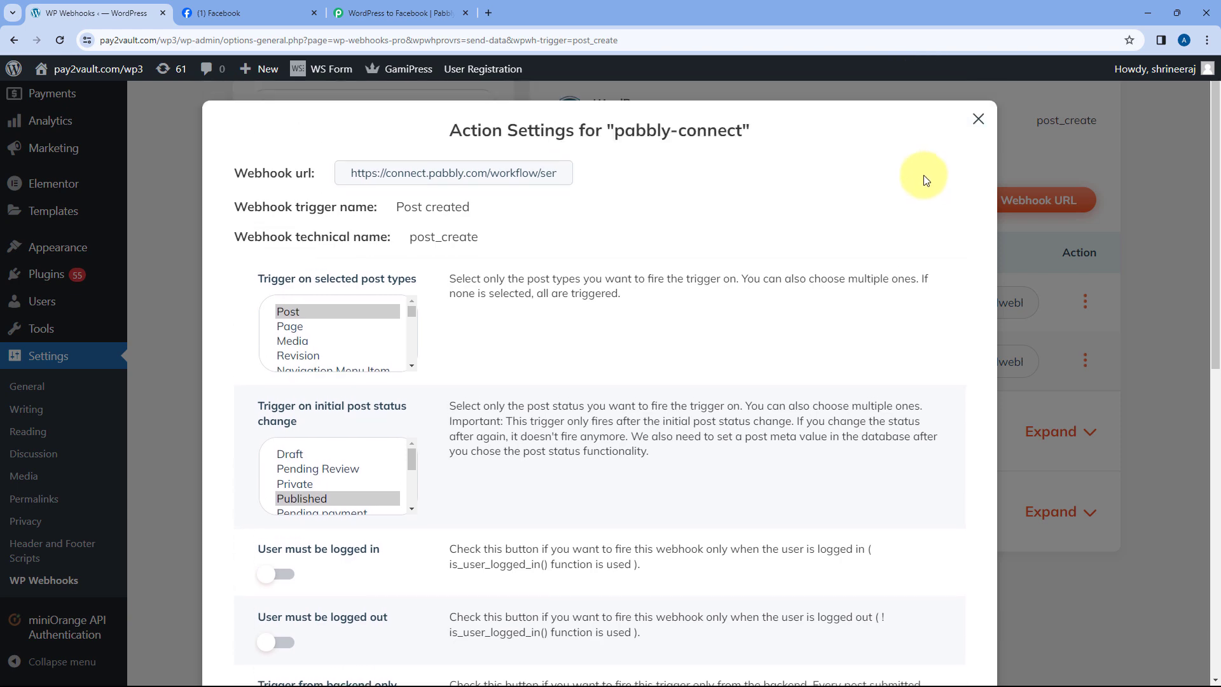
click(975, 118)
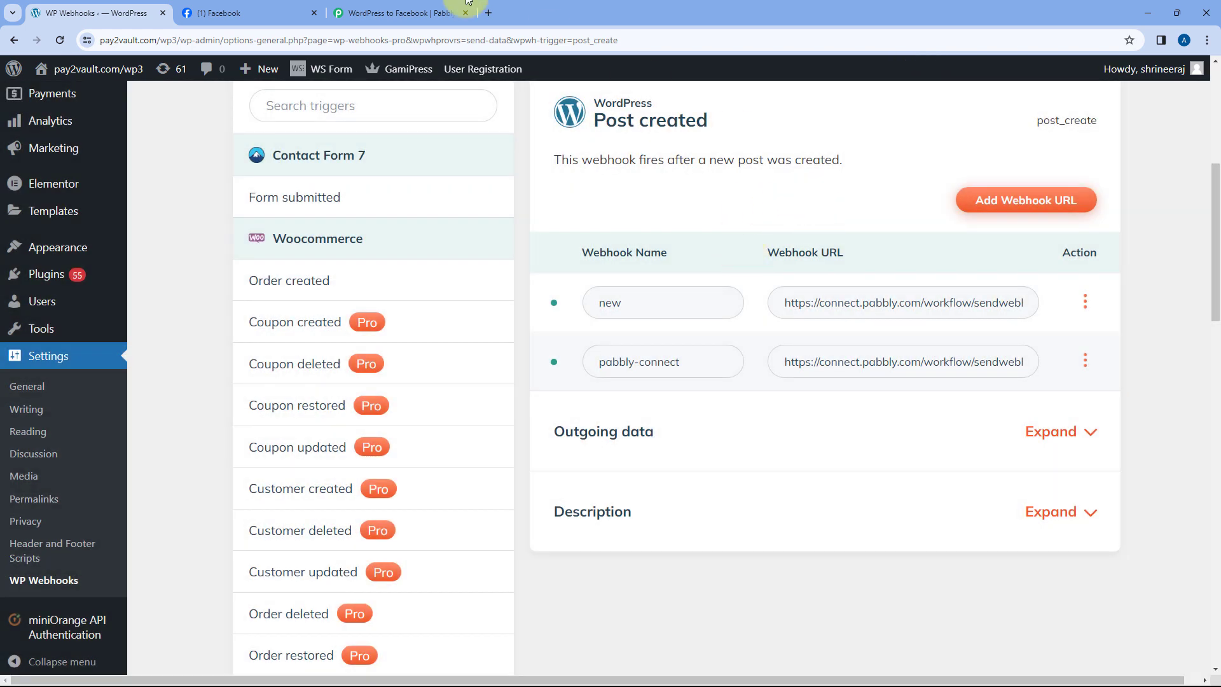
Switch to the Pabbly Connect workflow and review the trigger's webhook response status and test submission note.
click(439, 13)
scroll(253, 295, down, 2)
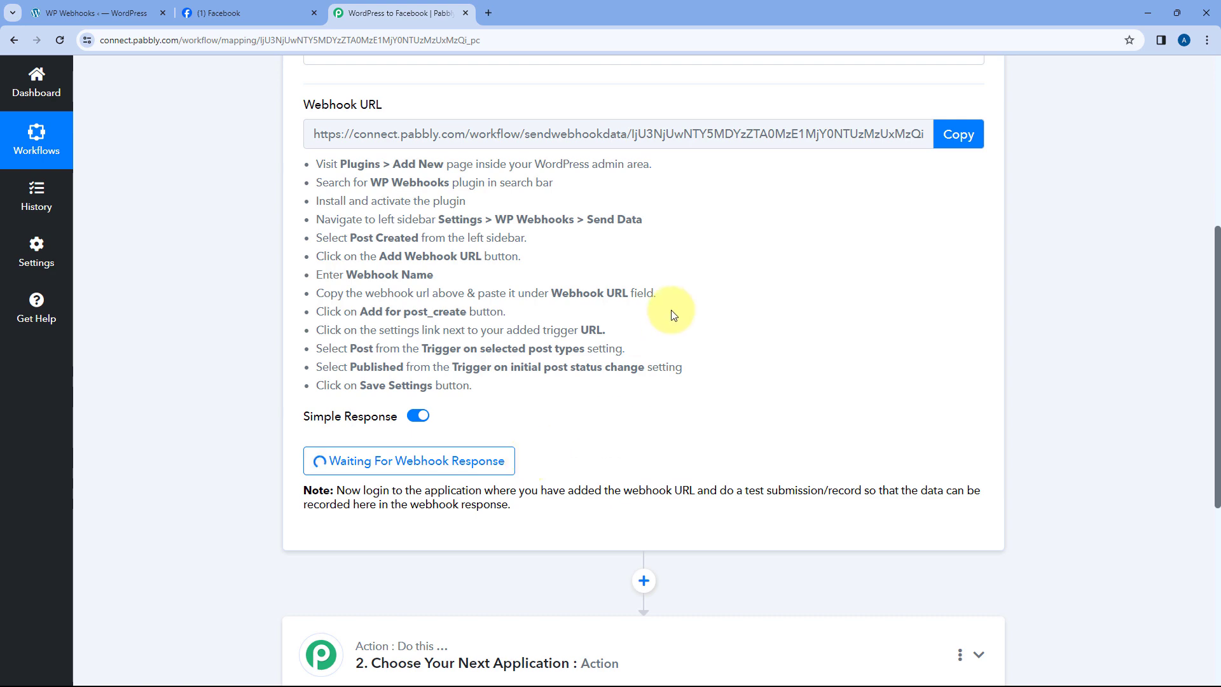
scroll(572, 267, up, 2)
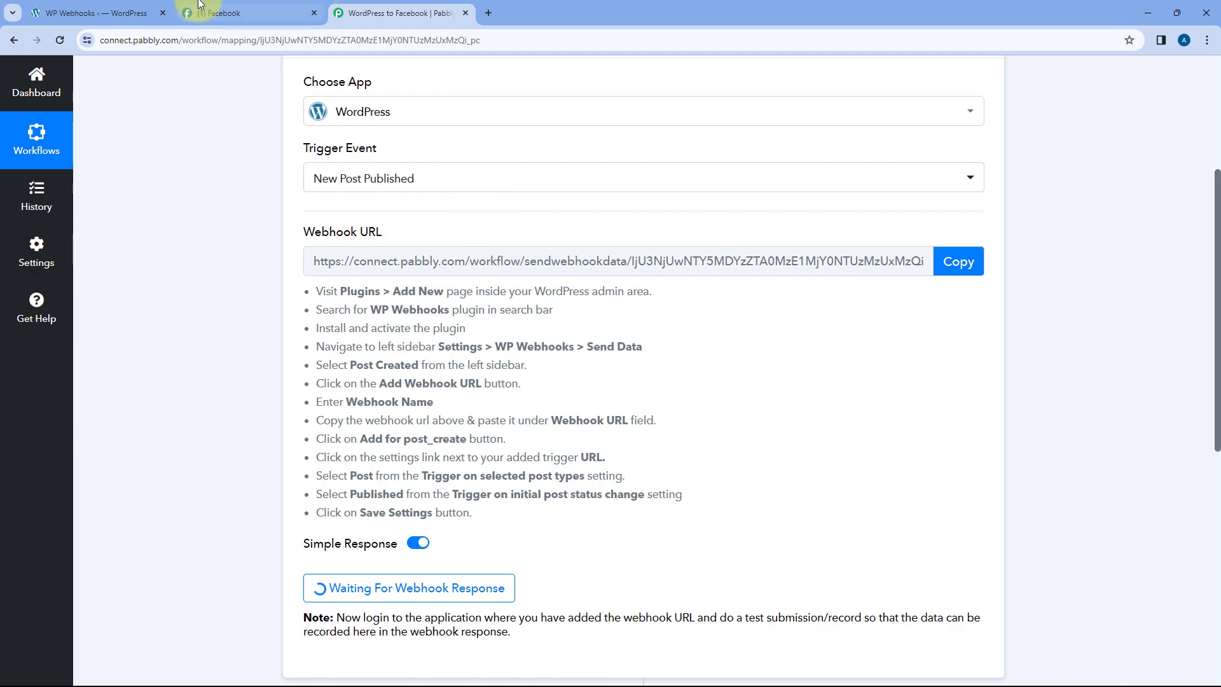
Return to WordPress, create a new post titled "Transforming Your Outdoor Oasis: A Guide to Expert Gardening and Landscaping", and review its content and tags.
click(125, 7)
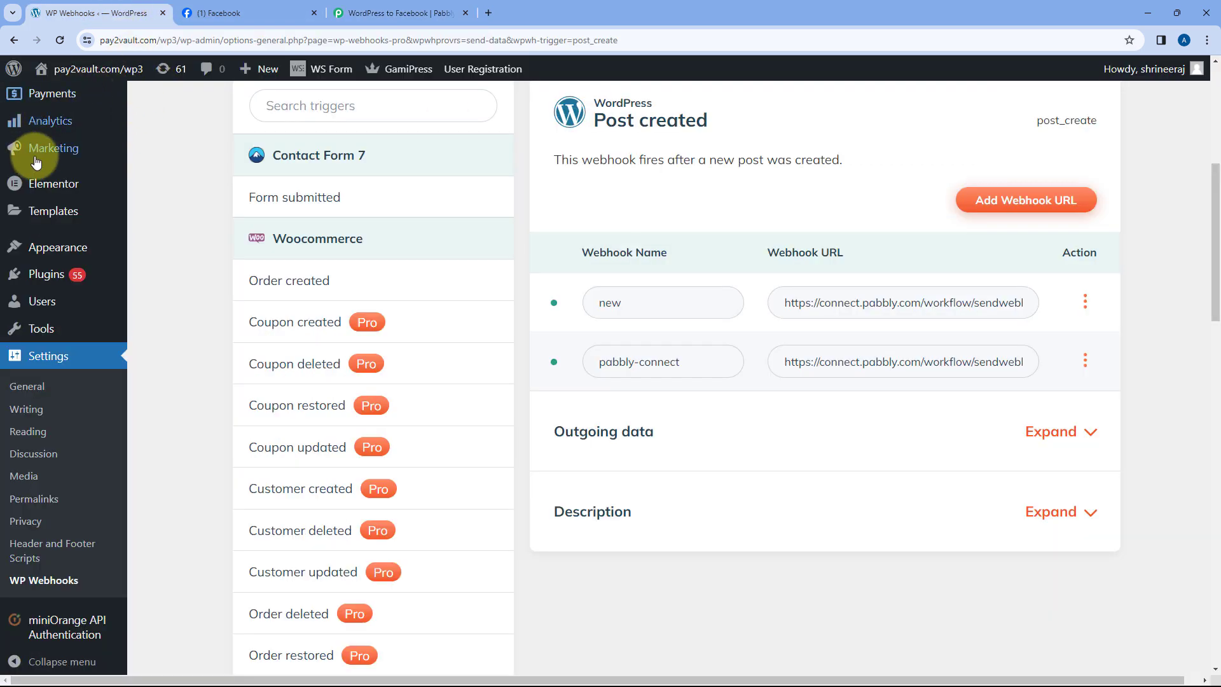
scroll(82, 225, up, 6)
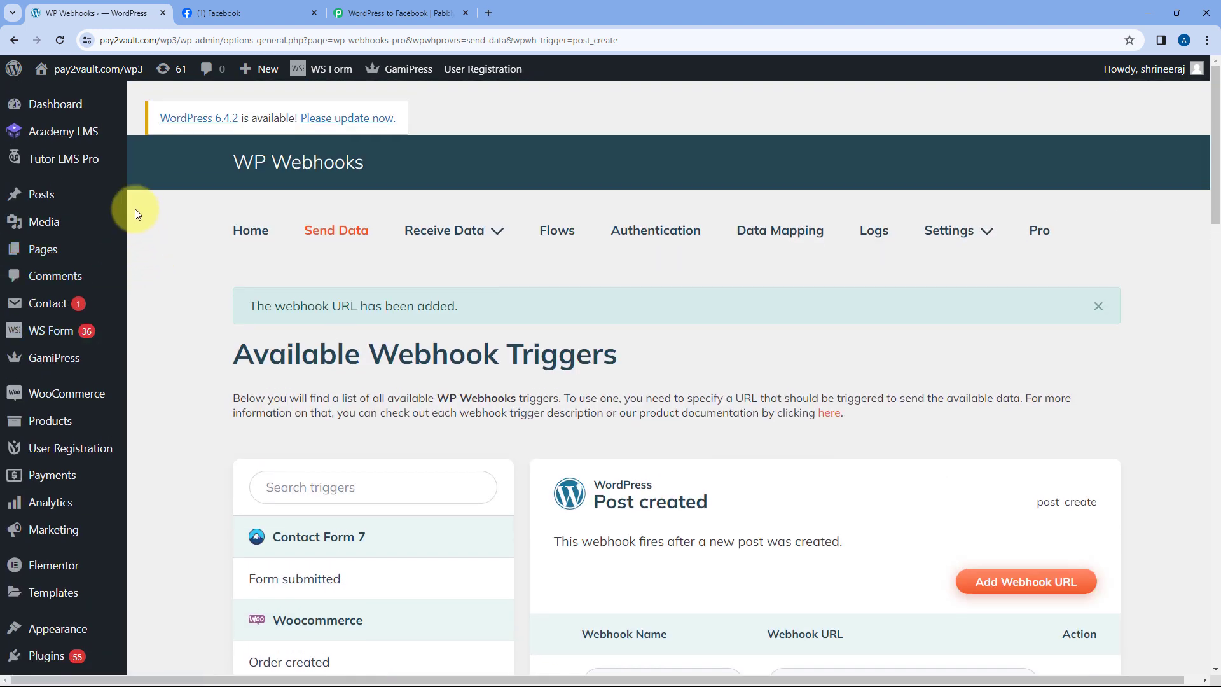
mouse_move(55, 196)
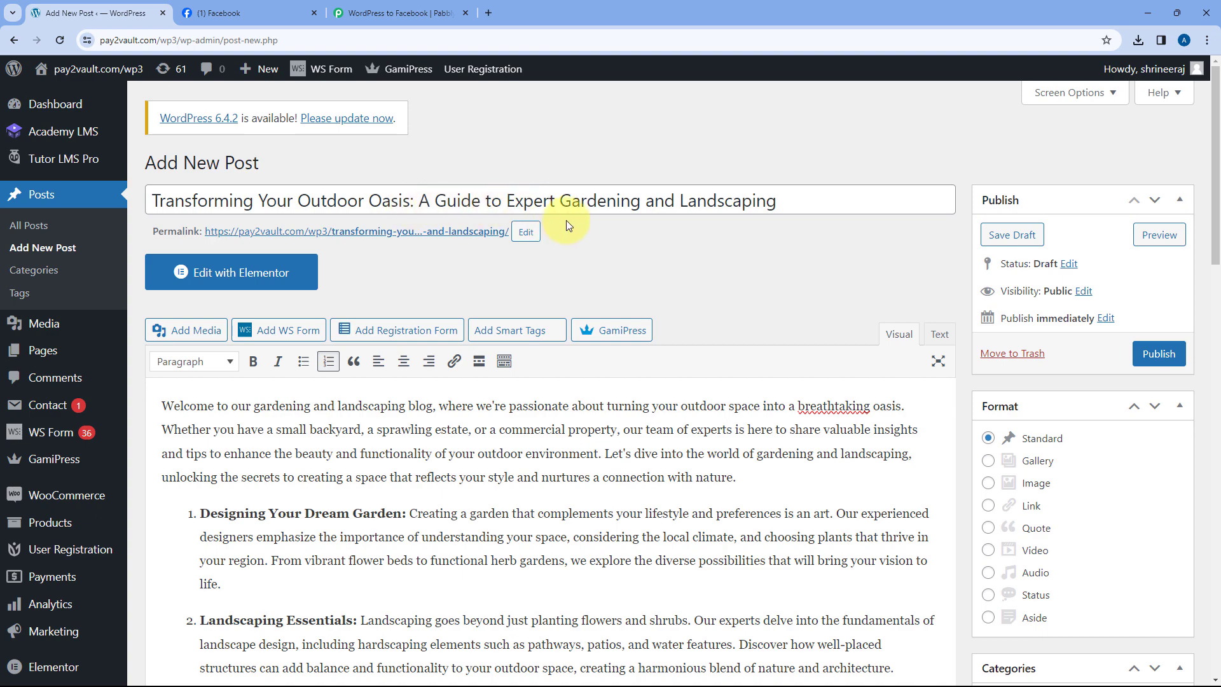
scroll(545, 212, down, 6)
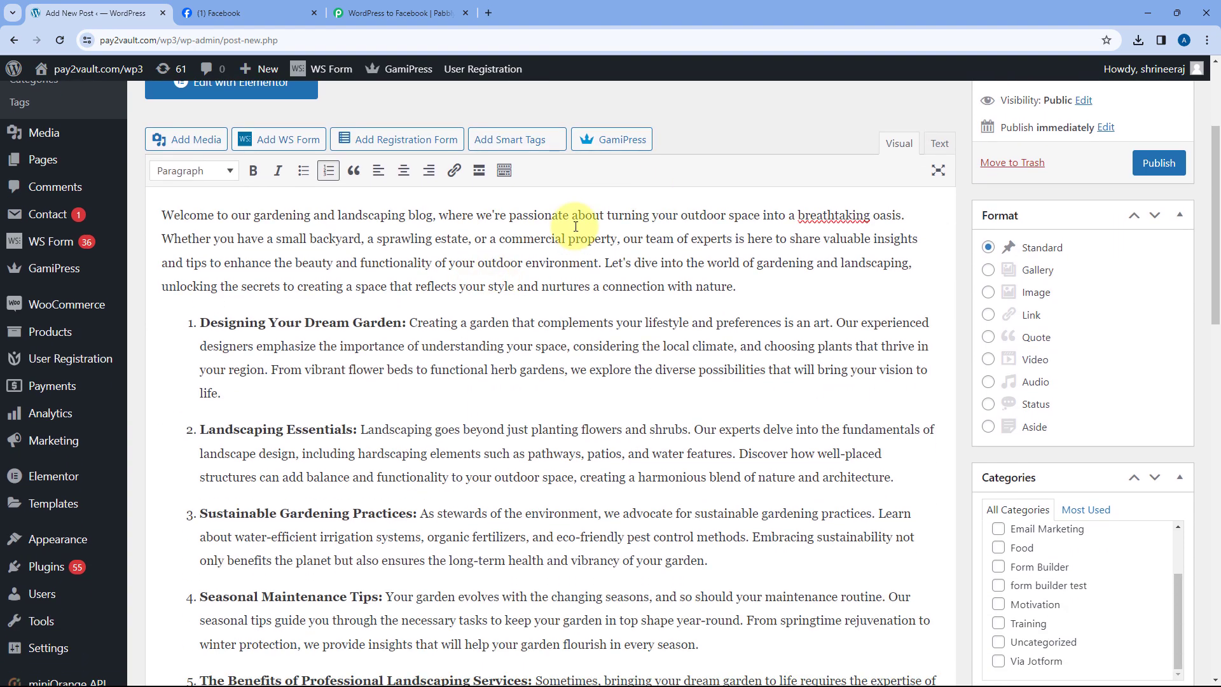
scroll(515, 262, down, 5)
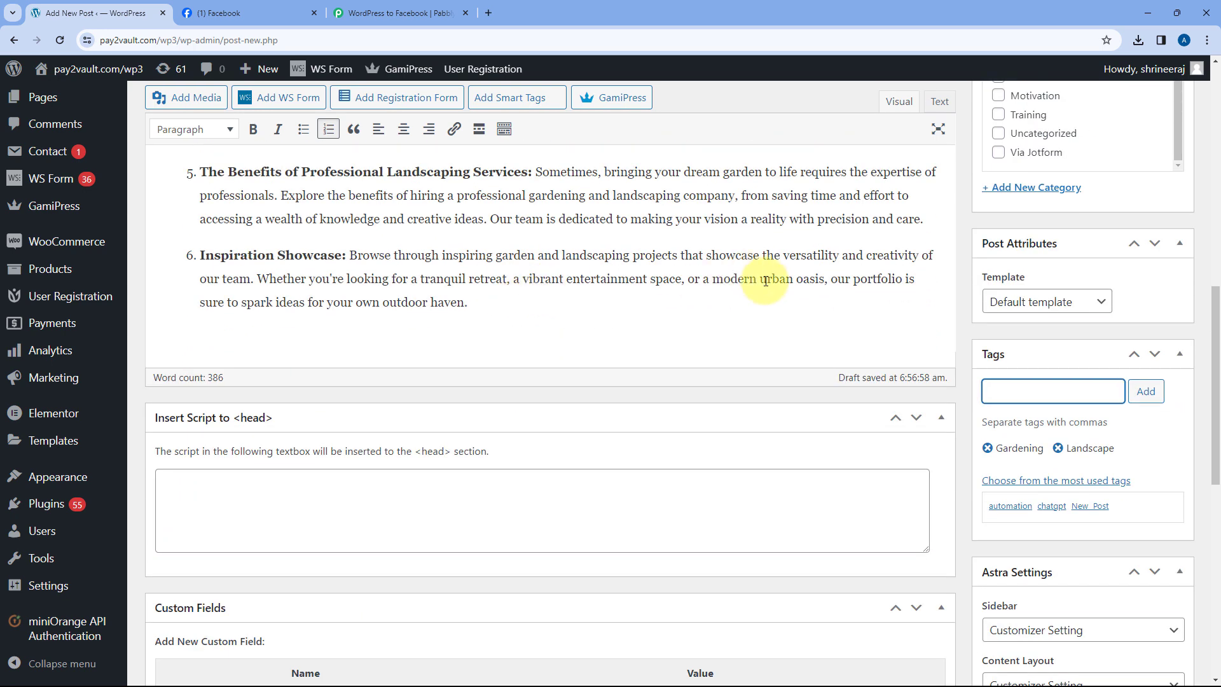
Check the new post's remaining settings and featured image, and publish the post.
scroll(813, 328, down, 1)
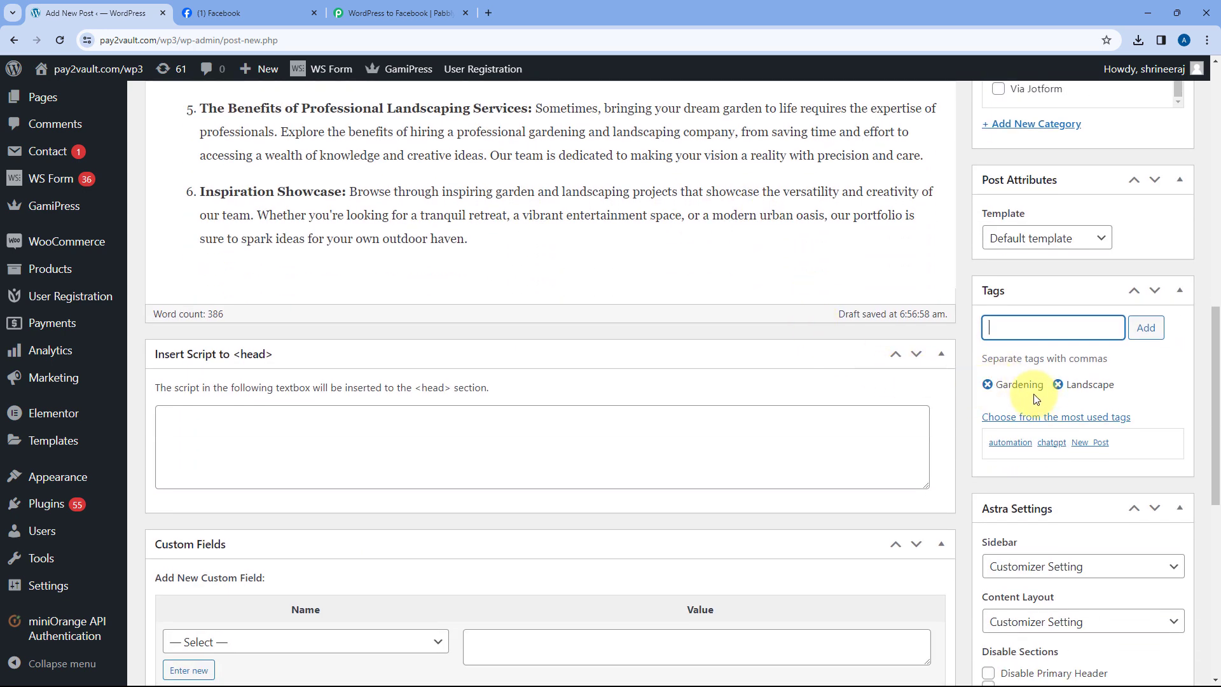
scroll(753, 307, down, 8)
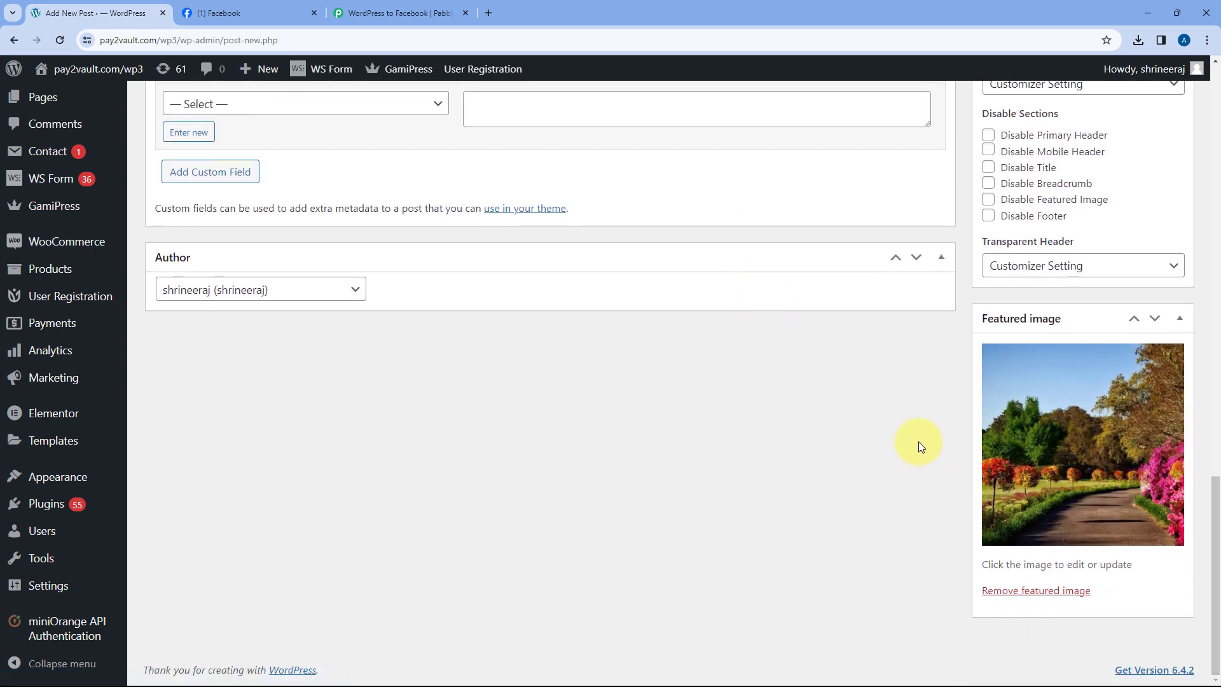
scroll(922, 468, up, 12)
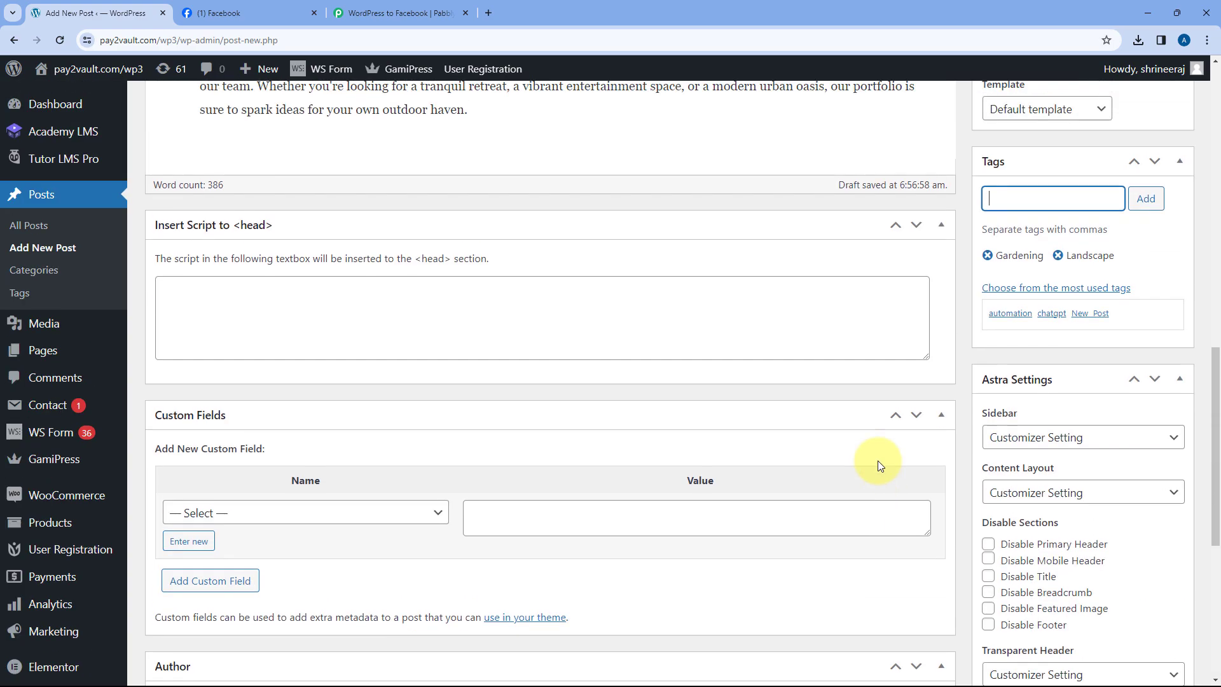
scroll(872, 456, up, 10)
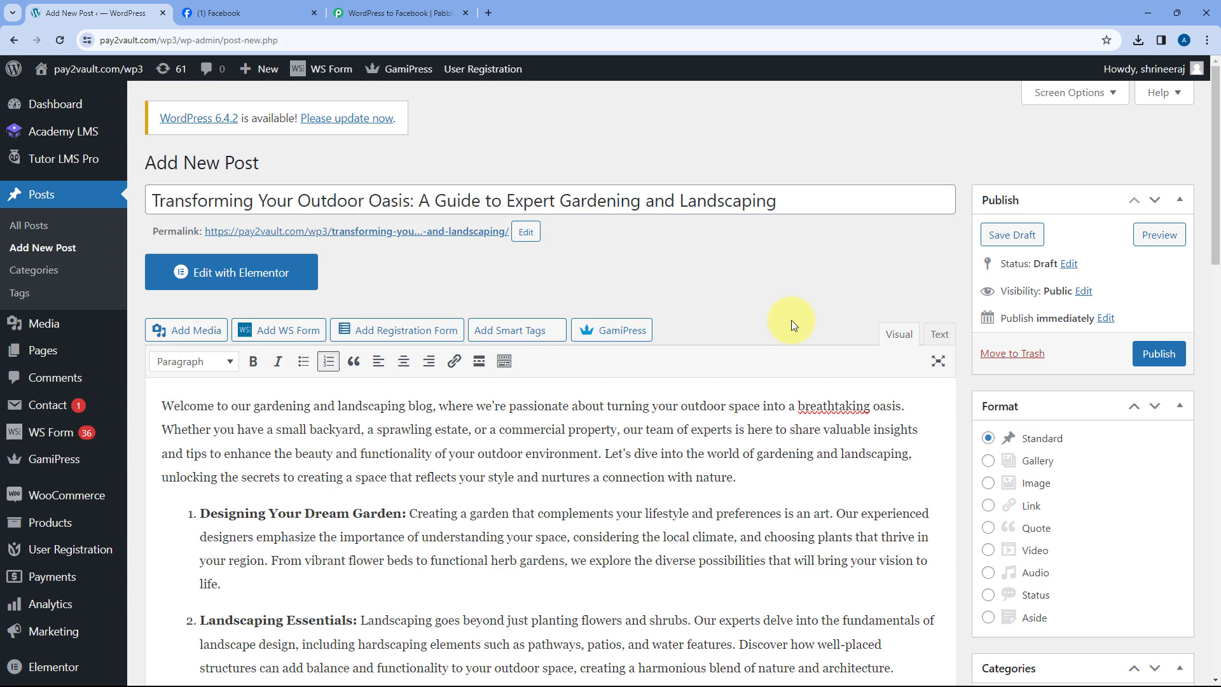
click(1159, 356)
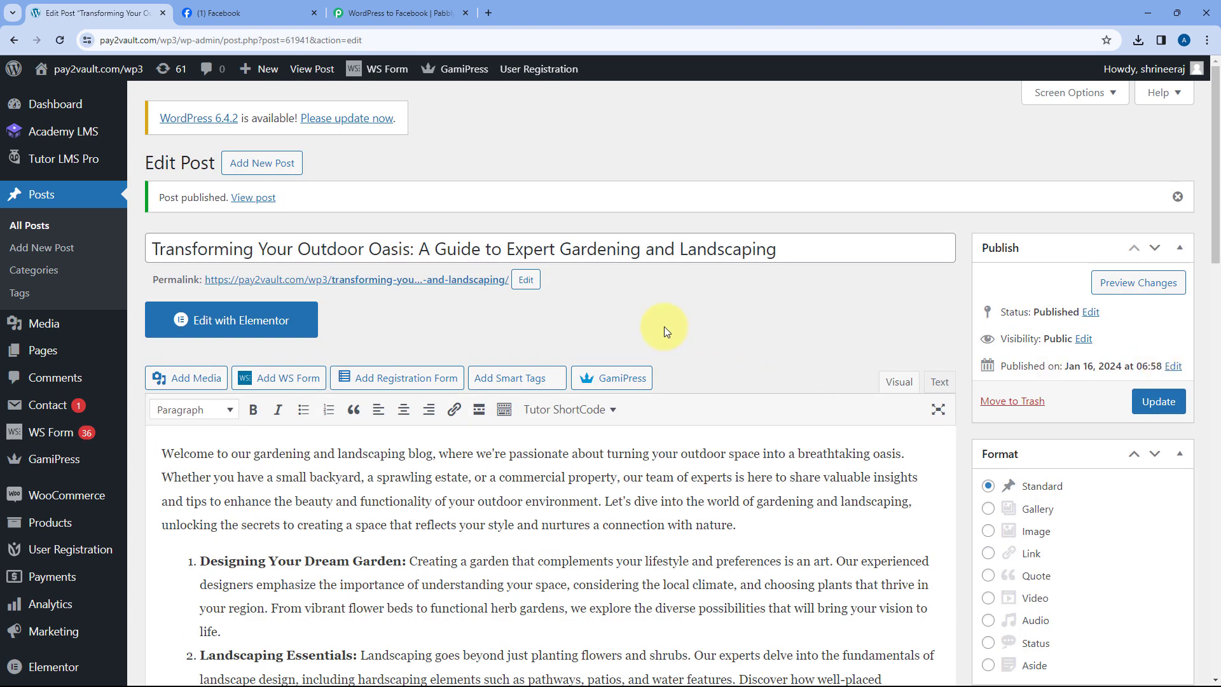
Open the published post from its permalink in a new browser tab, look through the live page, and return to the post editor.
middle_click(316, 284)
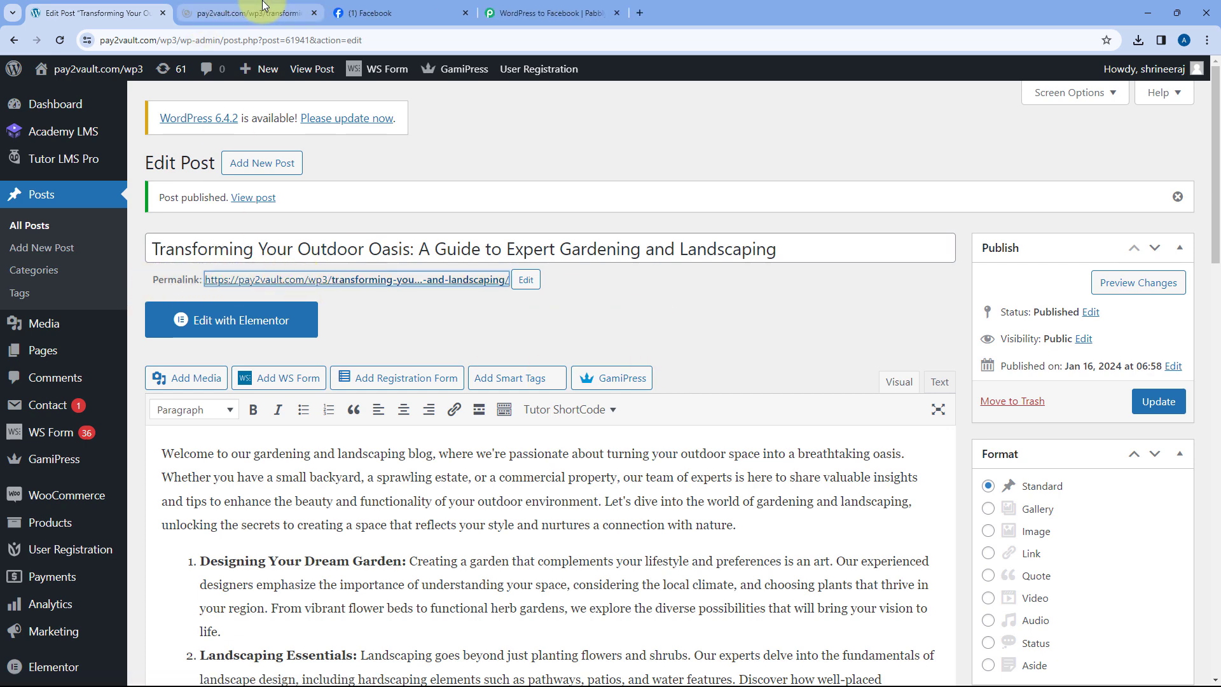
click(248, 13)
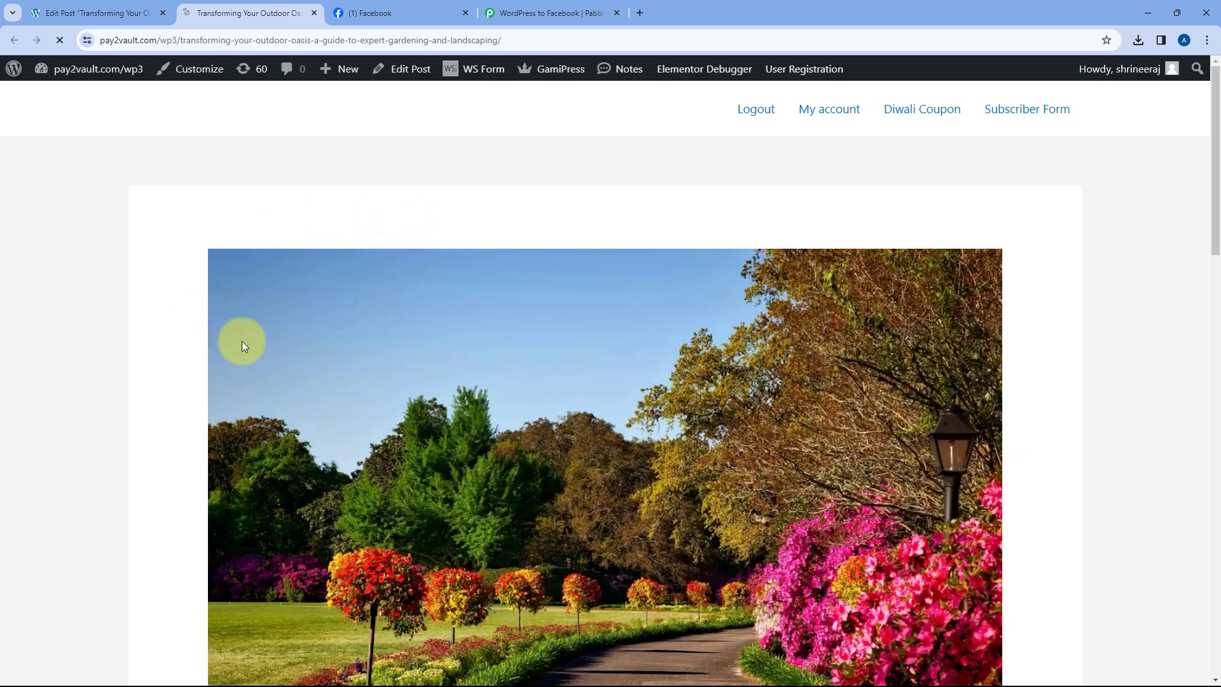
scroll(136, 333, down, 4)
scroll(136, 333, down, 11)
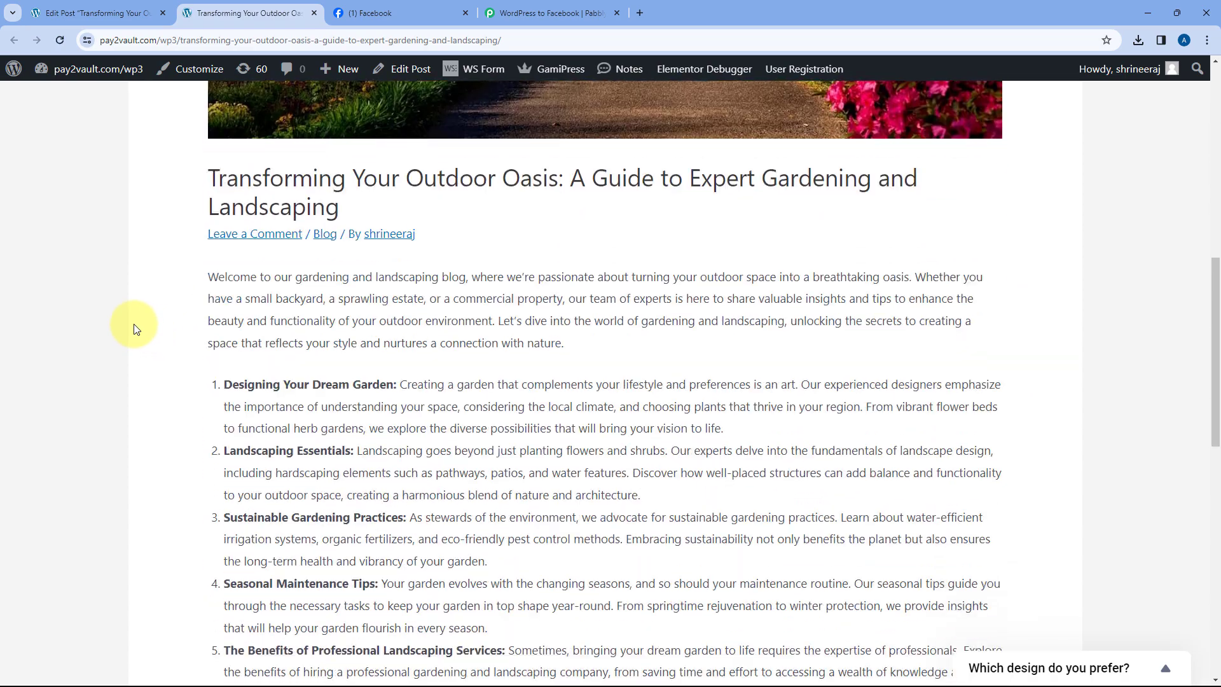
scroll(136, 329, up, 15)
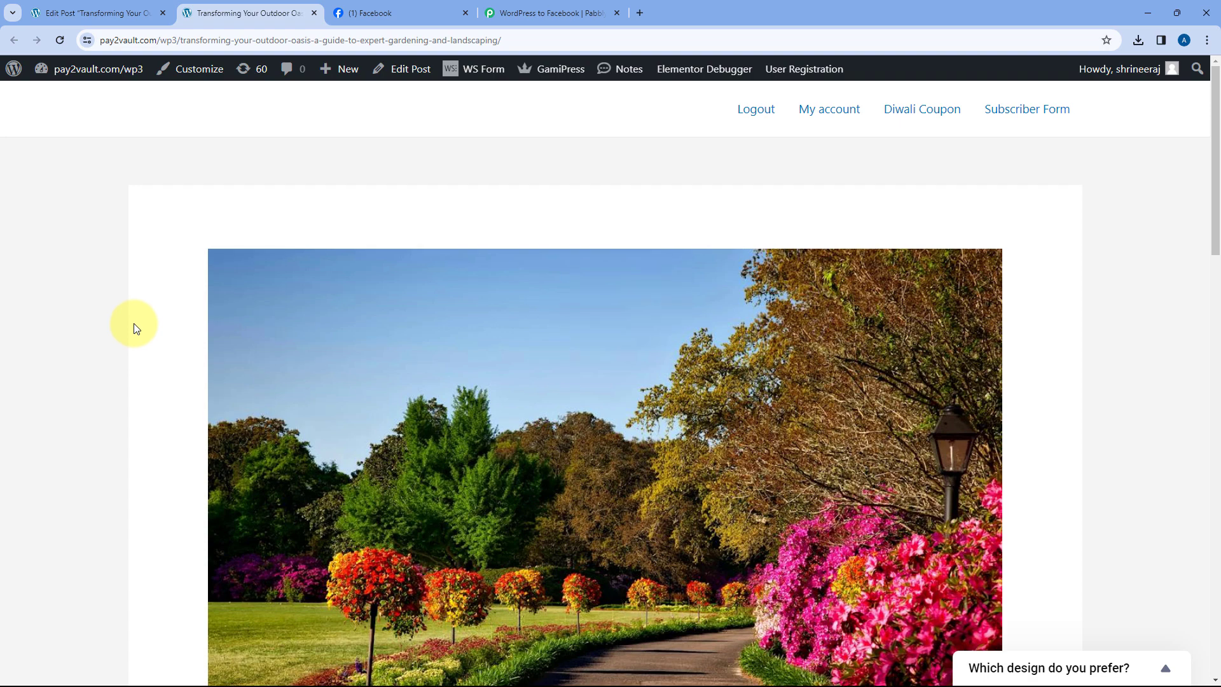
click(84, 11)
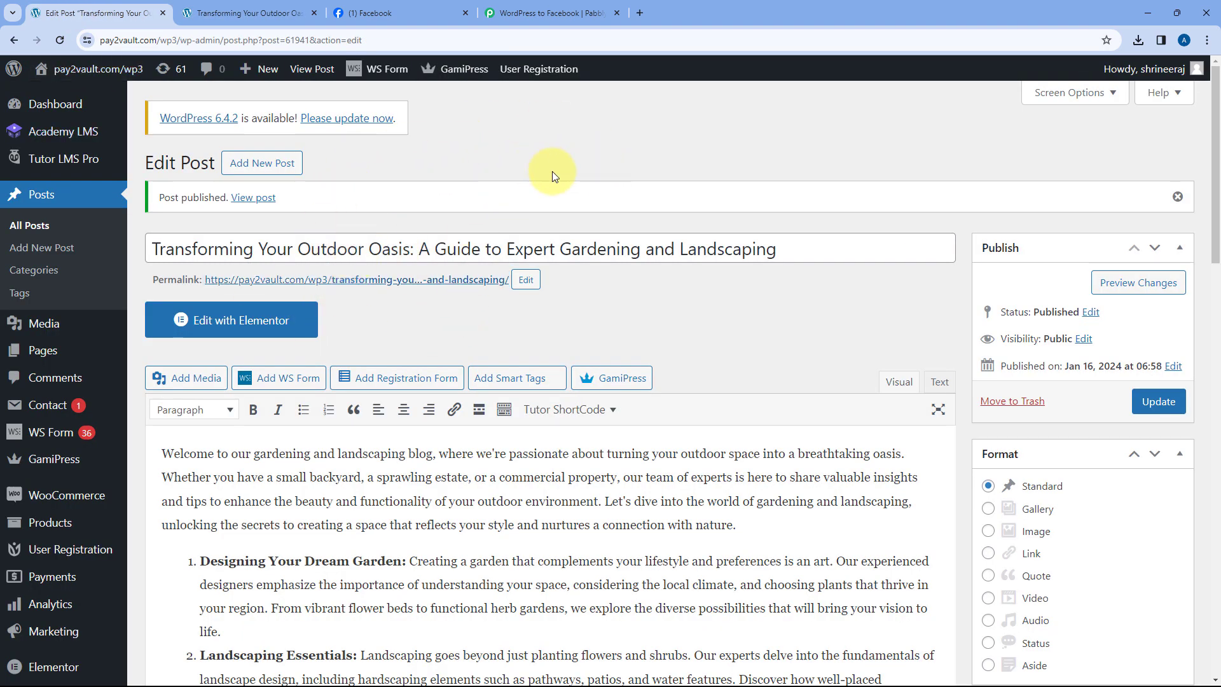
Switch to the Pabbly Connect workflow and examine the post's tag and category fields in the trigger's received response.
click(553, 13)
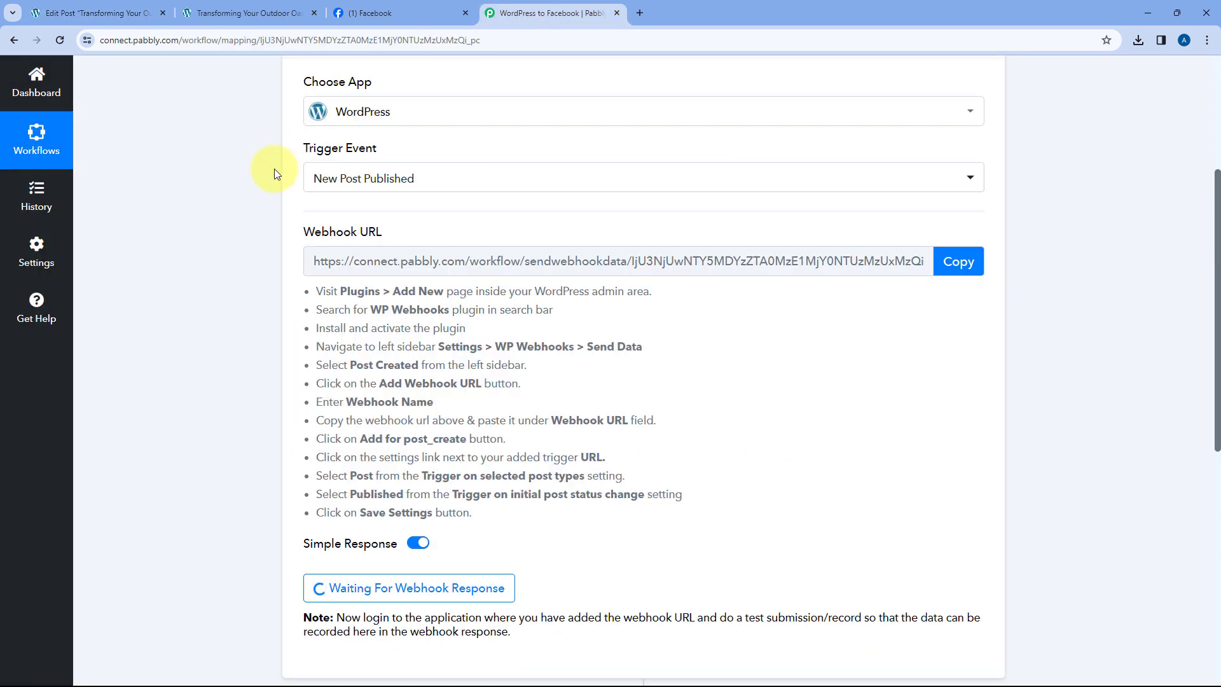
scroll(243, 223, down, 5)
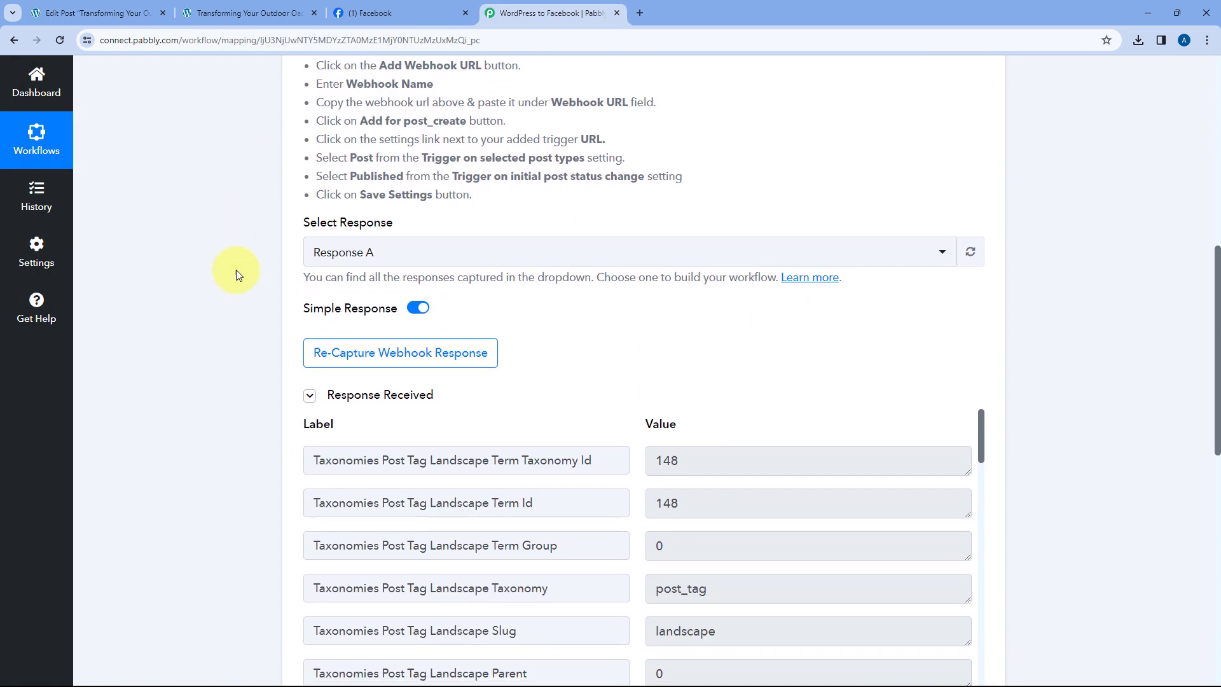
scroll(258, 328, down, 2)
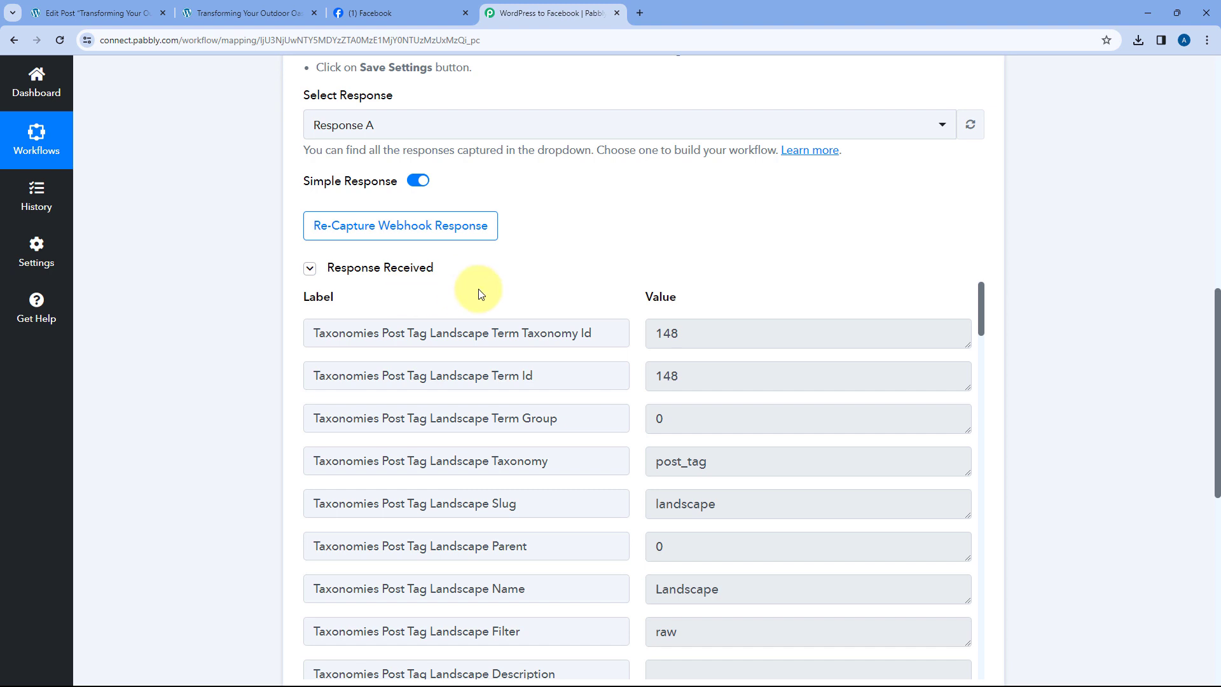
scroll(573, 229, down, 2)
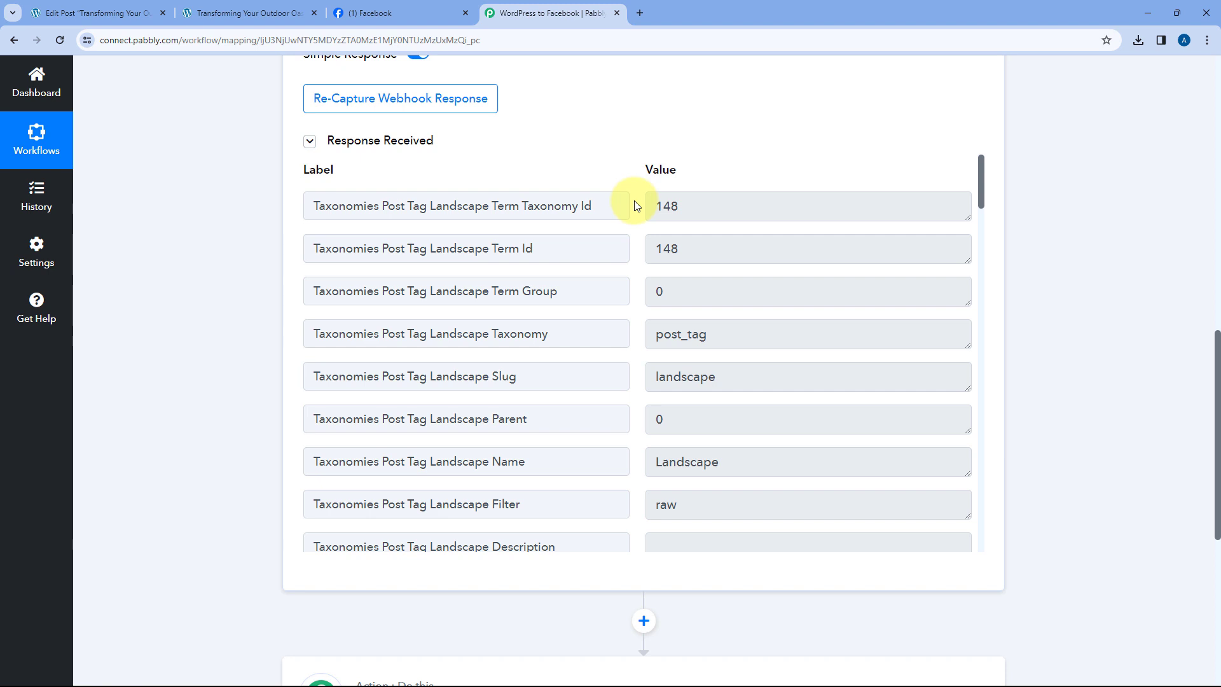
scroll(637, 205, down, 9)
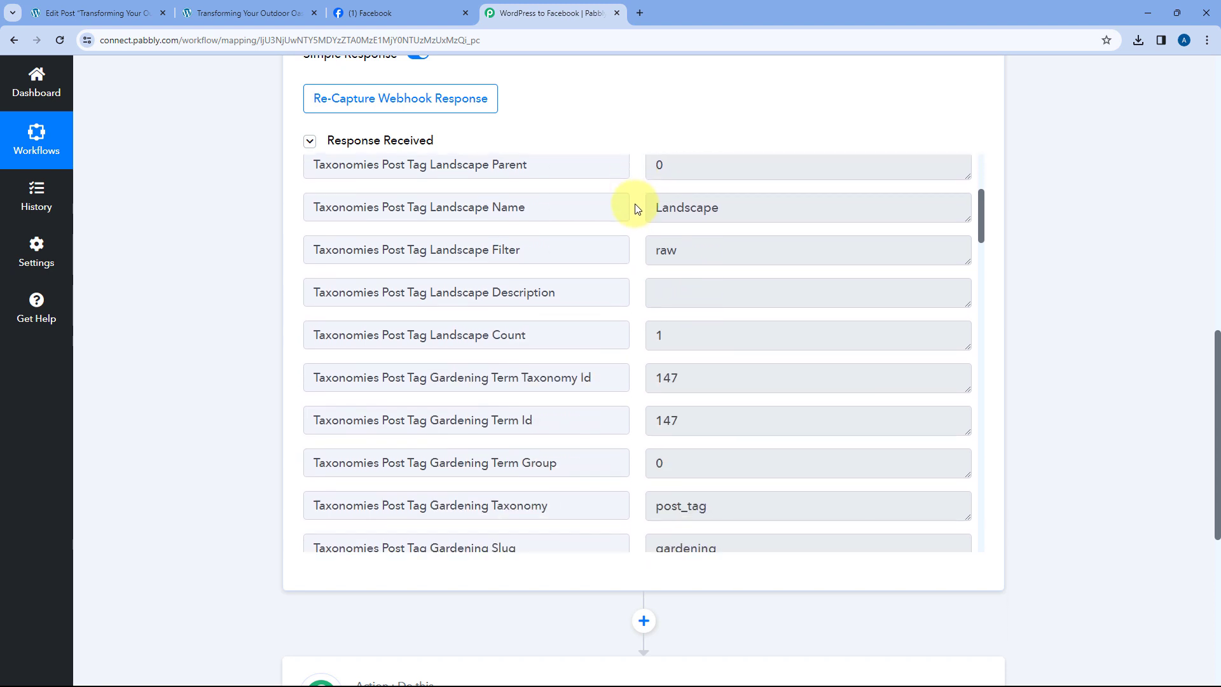
scroll(637, 208, up, 4)
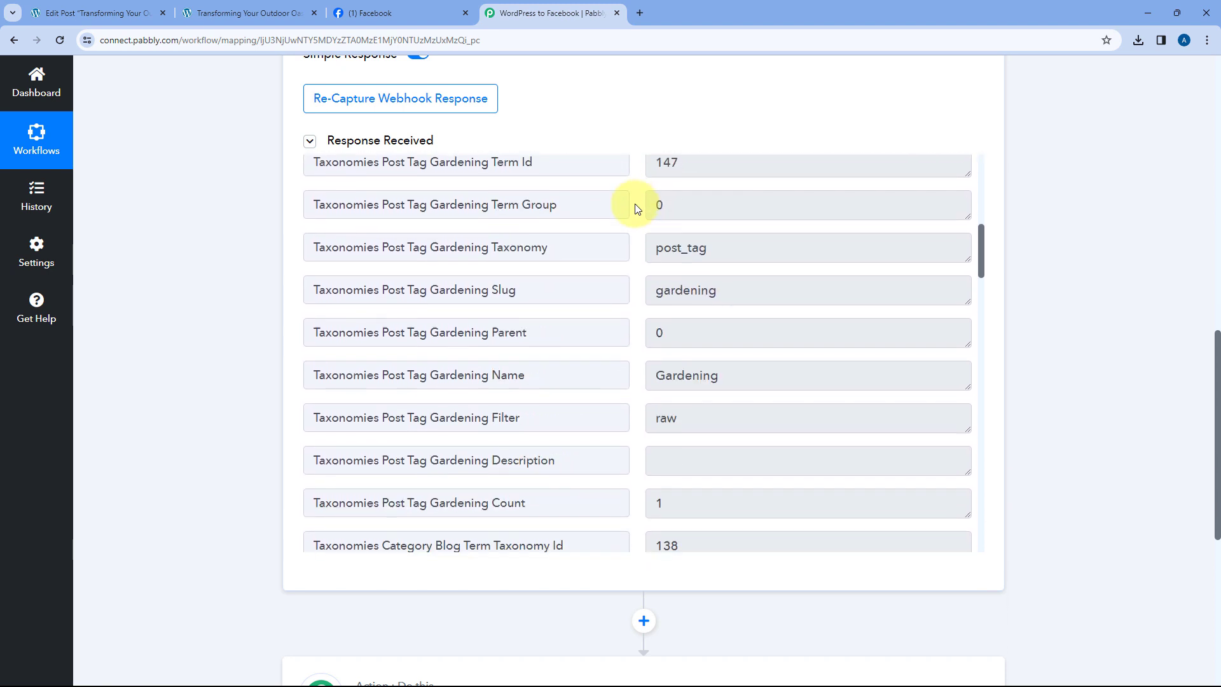
scroll(637, 209, down, 2)
click(693, 295)
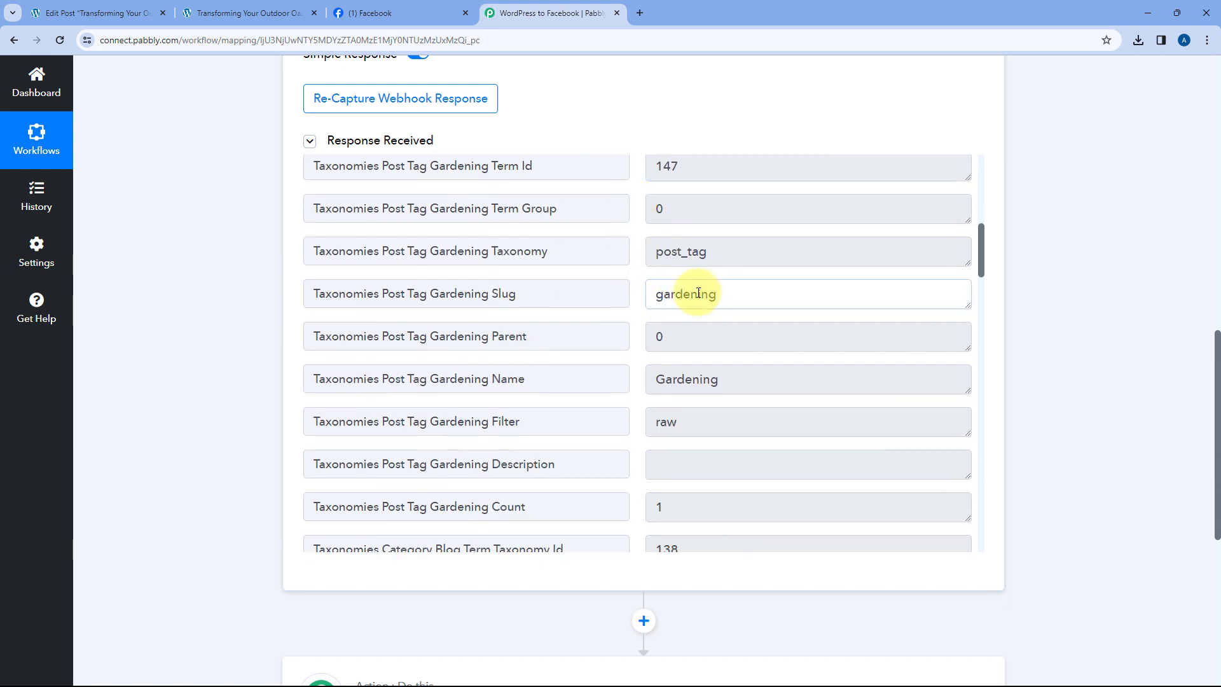
key(ctrl+a)
scroll(626, 269, down, 2)
scroll(626, 269, down, 5)
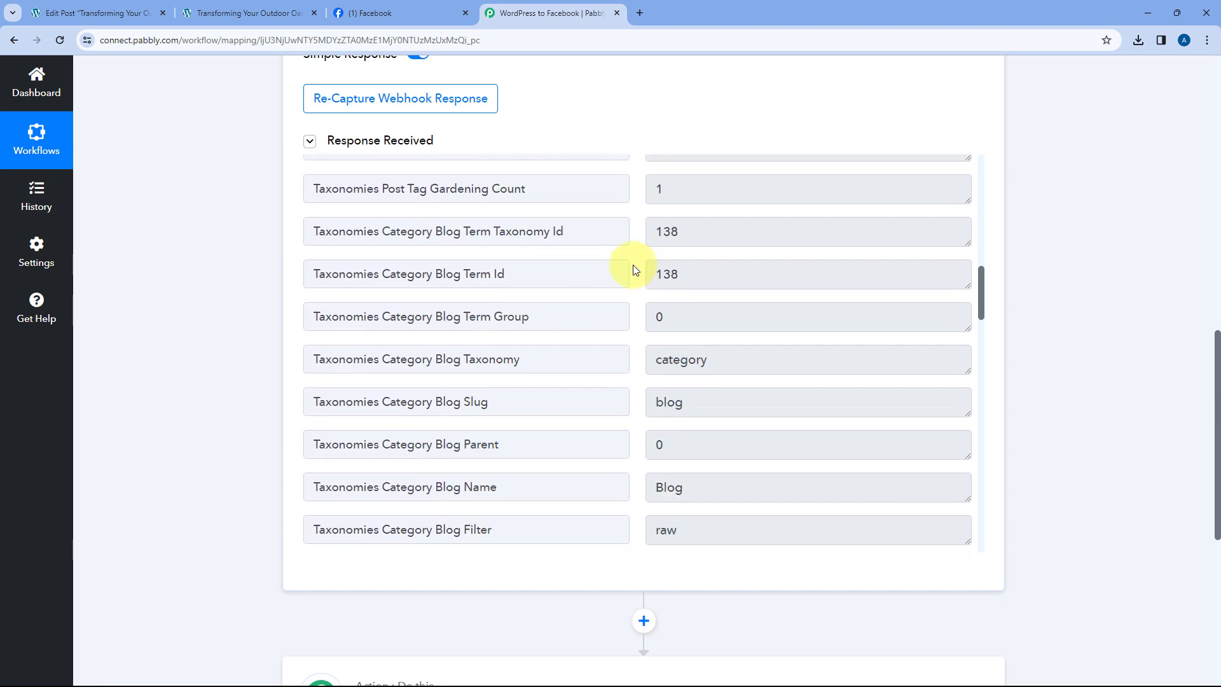
Enlarge the Post Thumbnail value in the received response and check its image URL in a new browser tab, closing that tab when done.
scroll(634, 270, down, 5)
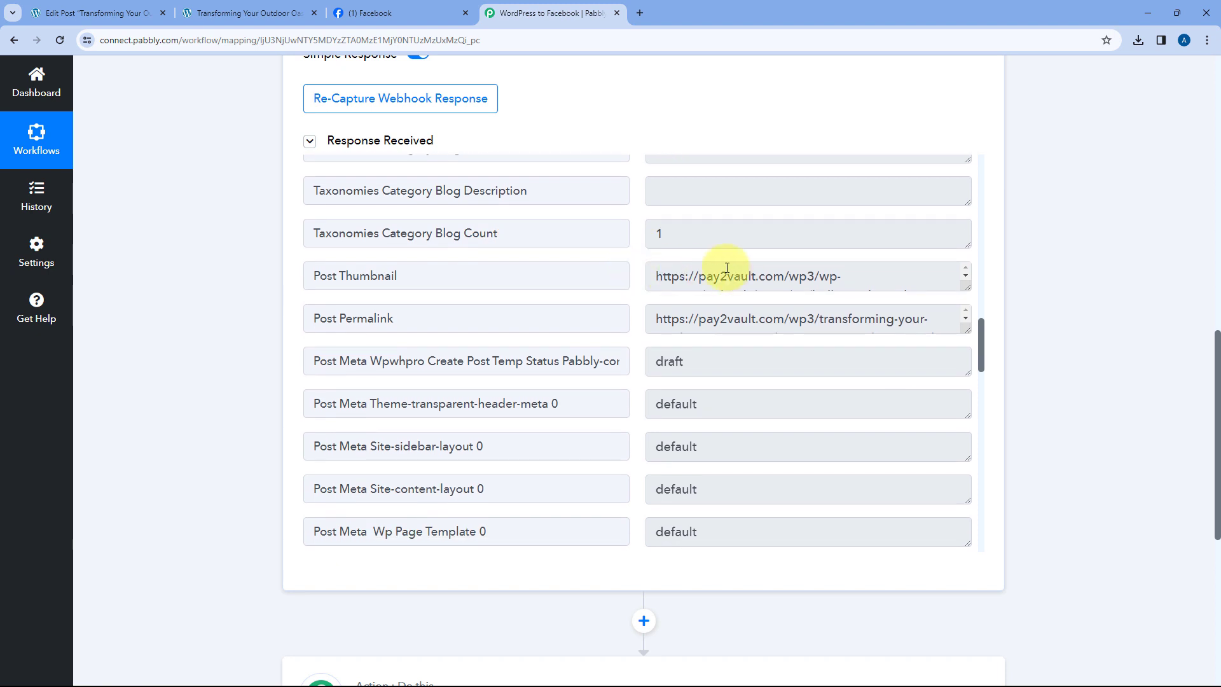
click(658, 271)
drag(962, 287, 926, 362)
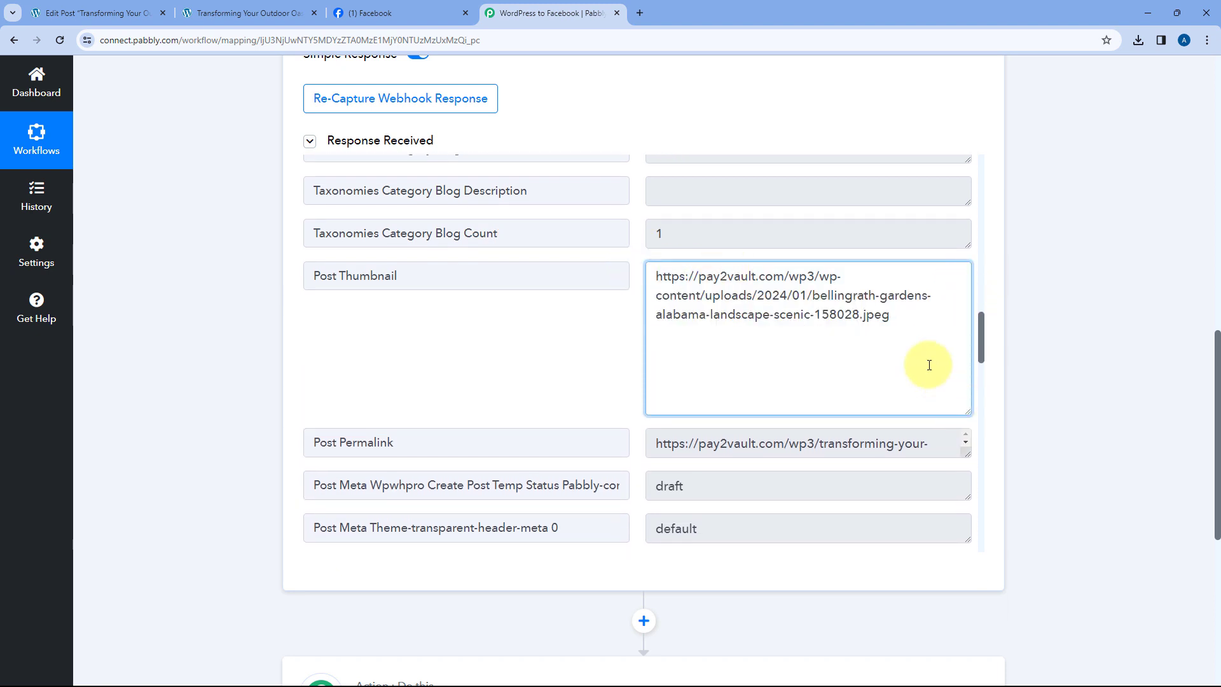
drag(890, 316, 657, 276)
right_click(658, 280)
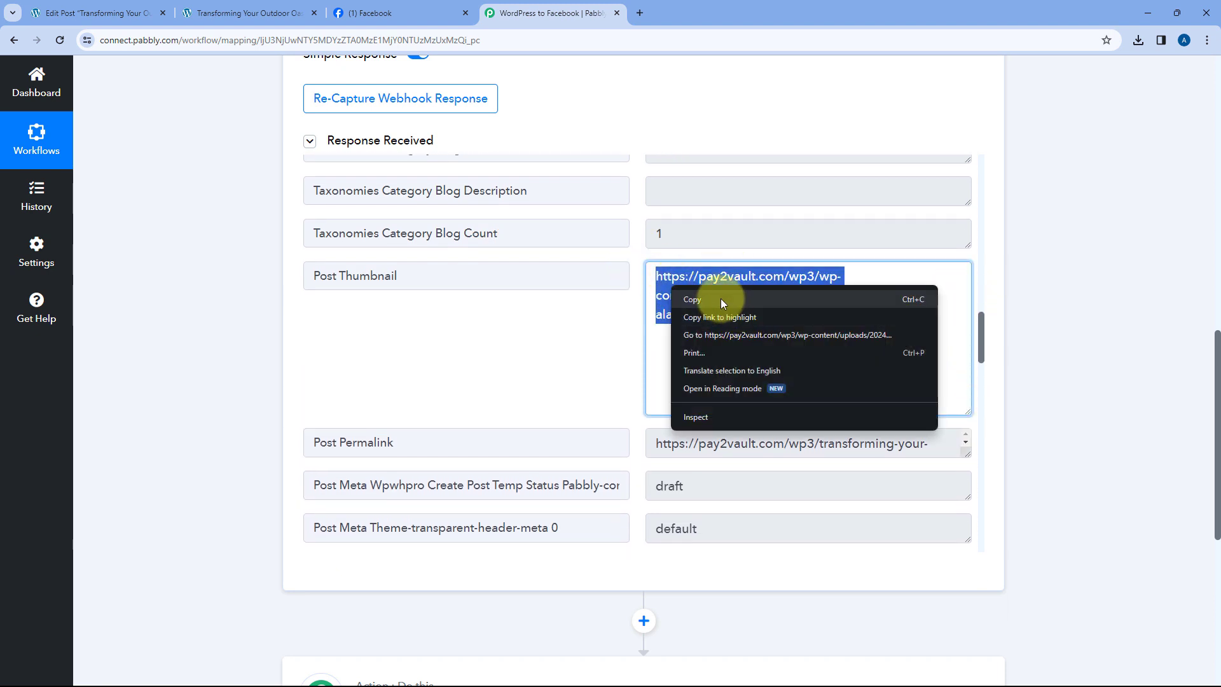
click(709, 292)
click(641, 13)
key(ctrl+v)
key(Return)
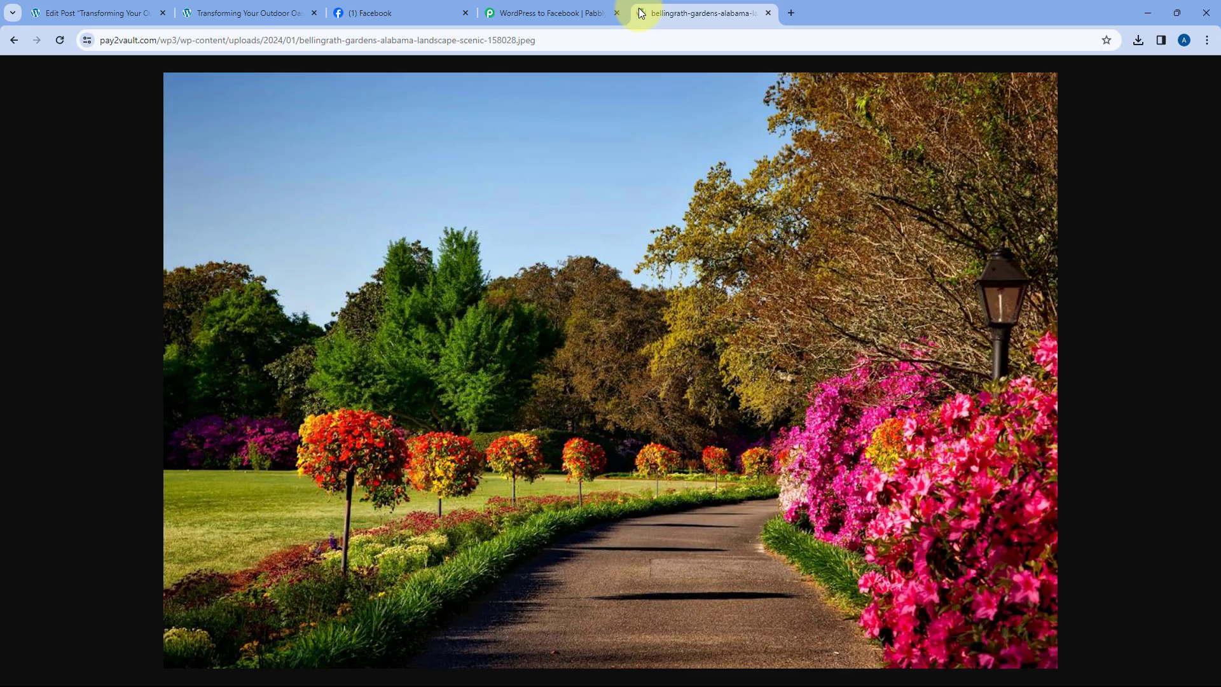
click(769, 13)
click(635, 306)
Enlarge the Post Permalink value in the received response to read the full URL.
scroll(637, 310, down, 2)
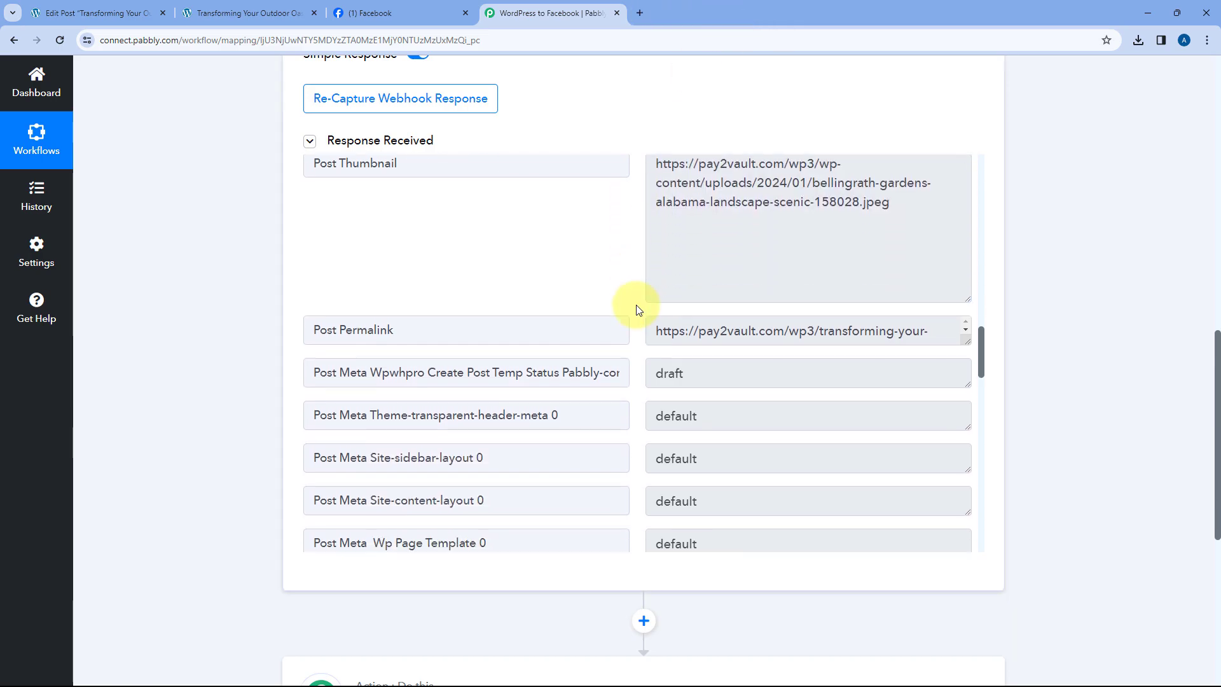
drag(659, 316, 960, 390)
drag(777, 363, 640, 312)
click(640, 312)
Find the Post Post Title field in the received response and enlarge its value to read the full title.
scroll(636, 316, down, 4)
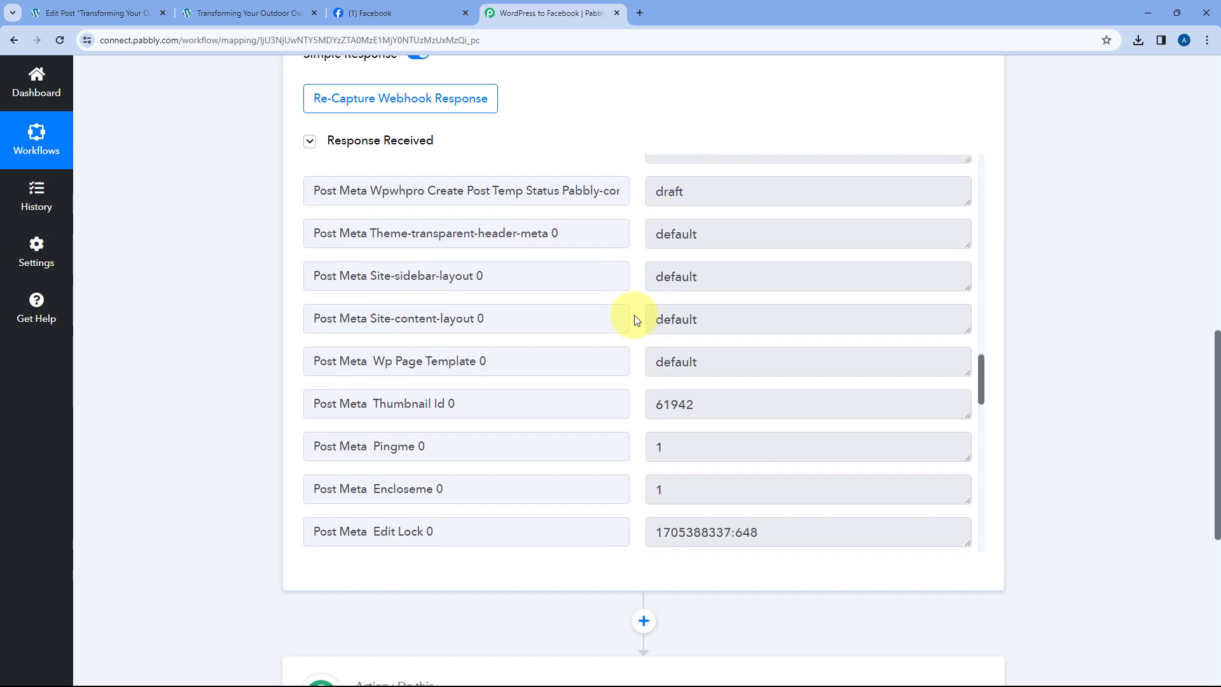
scroll(636, 319, down, 8)
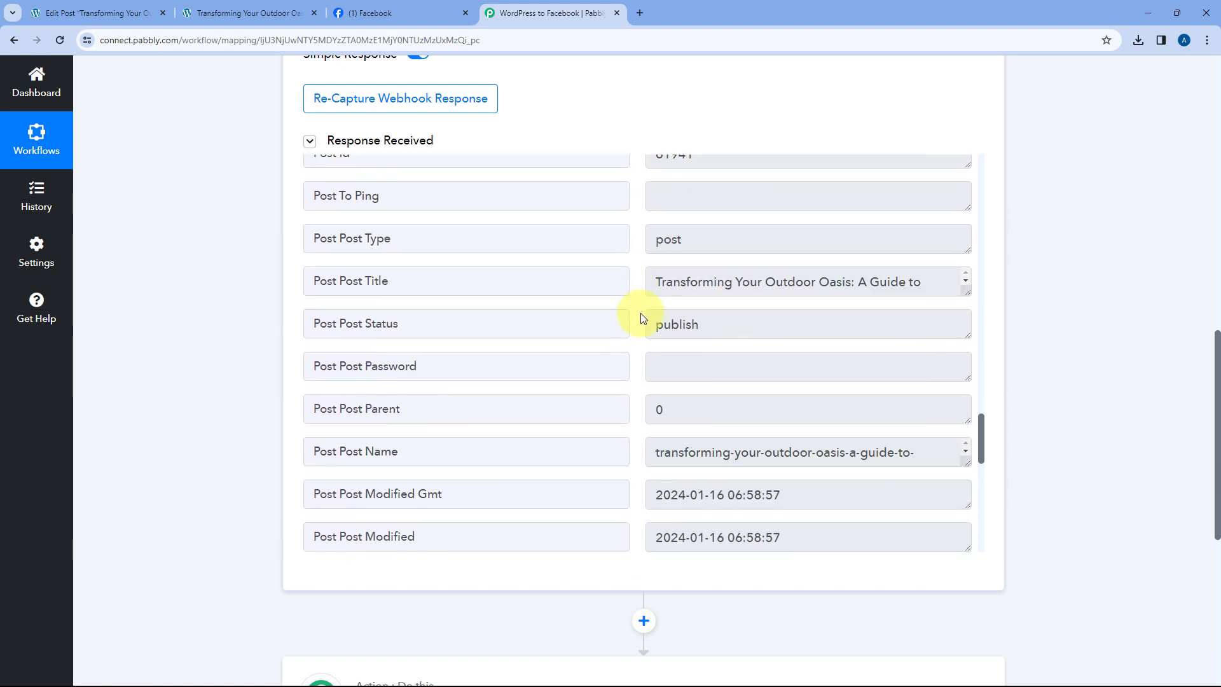
drag(649, 282, 968, 367)
click(847, 328)
scroll(626, 318, down, 5)
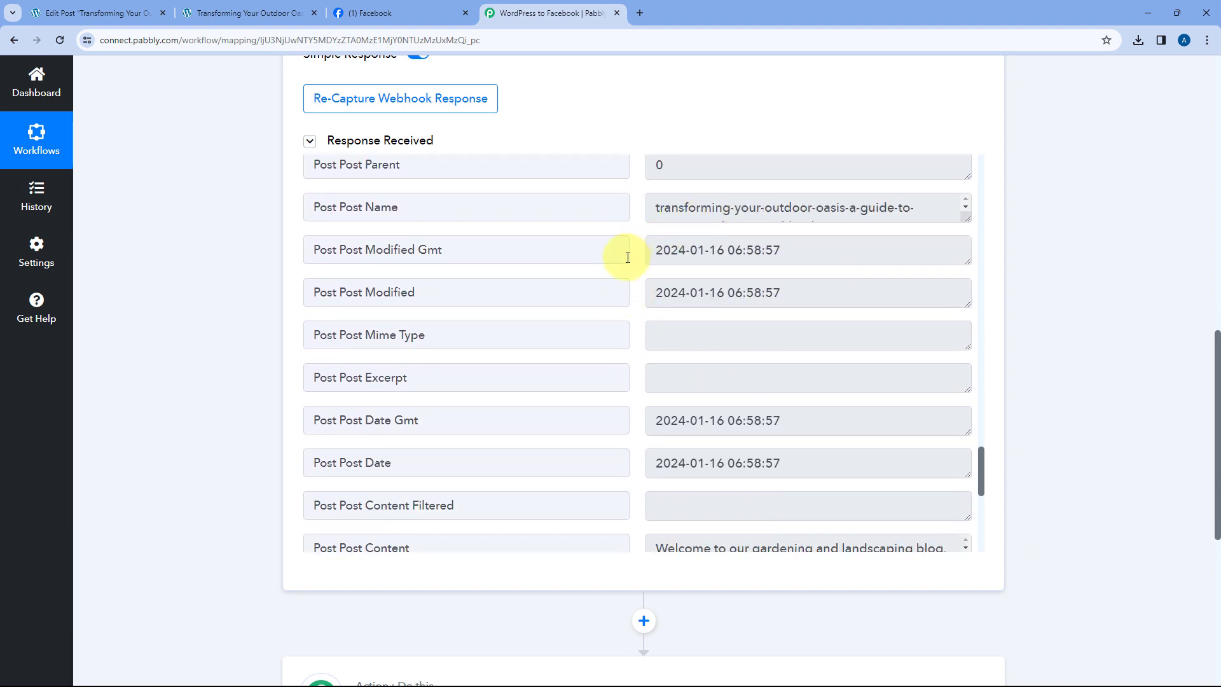
Enlarge the Post Post Content value, read through the content, and review the remaining fields of the received response.
scroll(628, 257, down, 4)
click(900, 308)
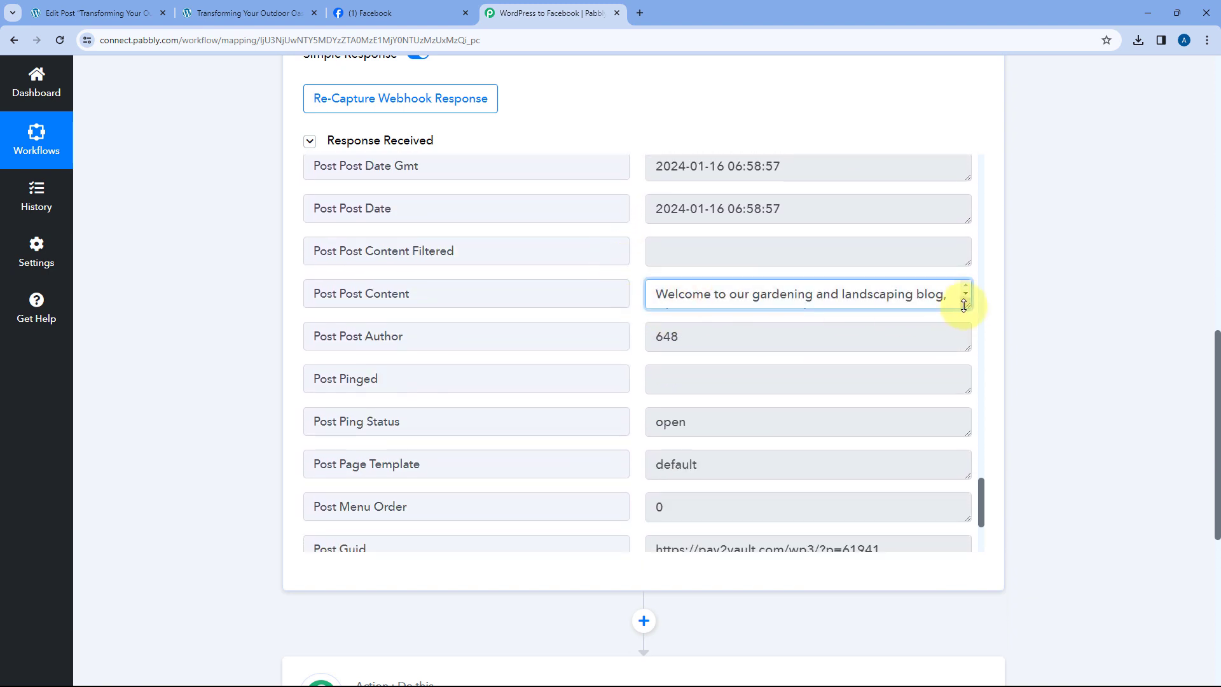
drag(964, 305, 946, 570)
scroll(759, 363, down, 3)
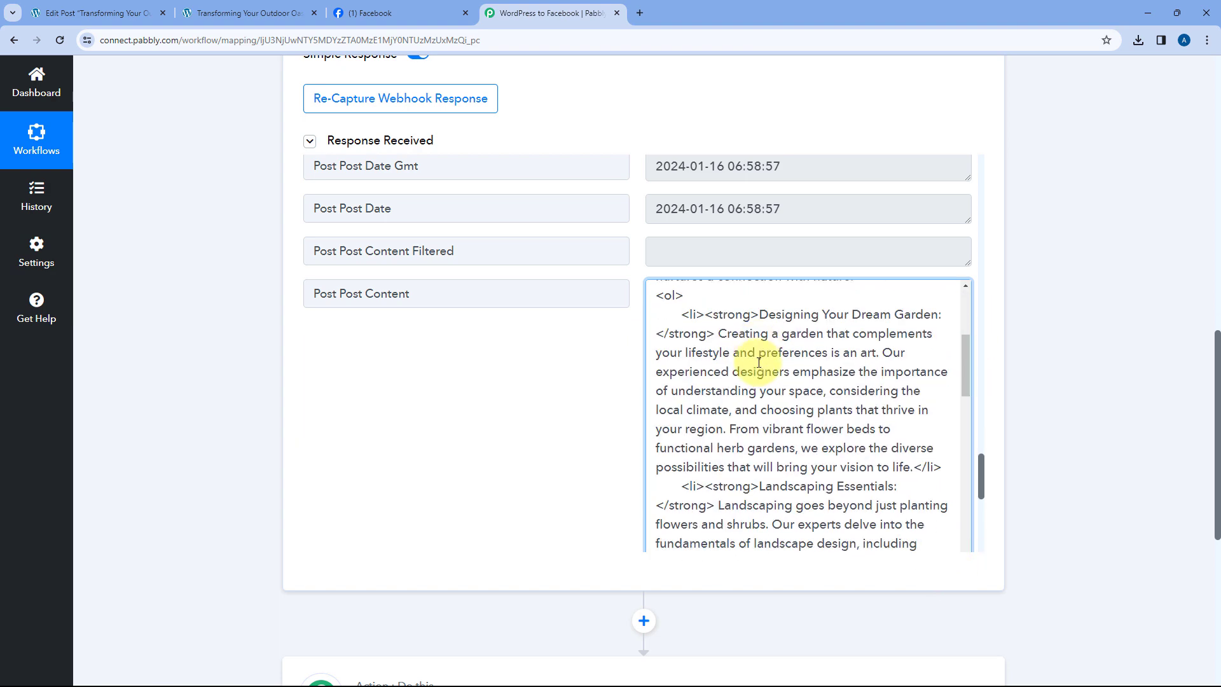
scroll(759, 363, down, 10)
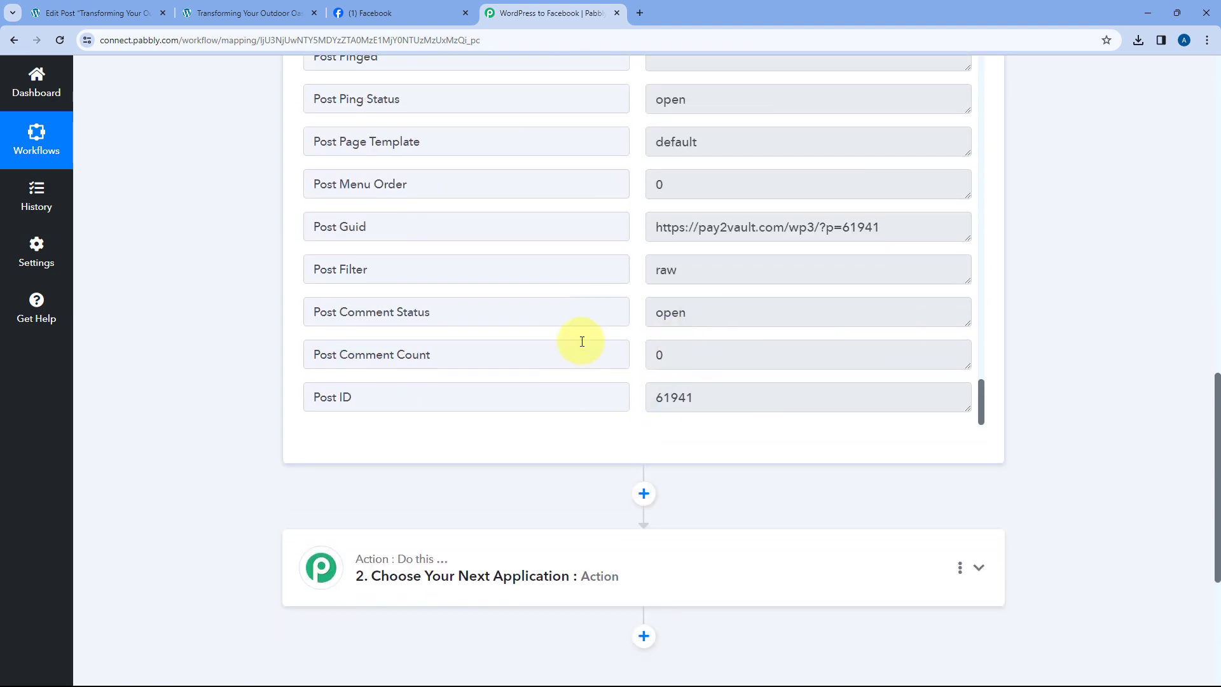
scroll(582, 342, up, 10)
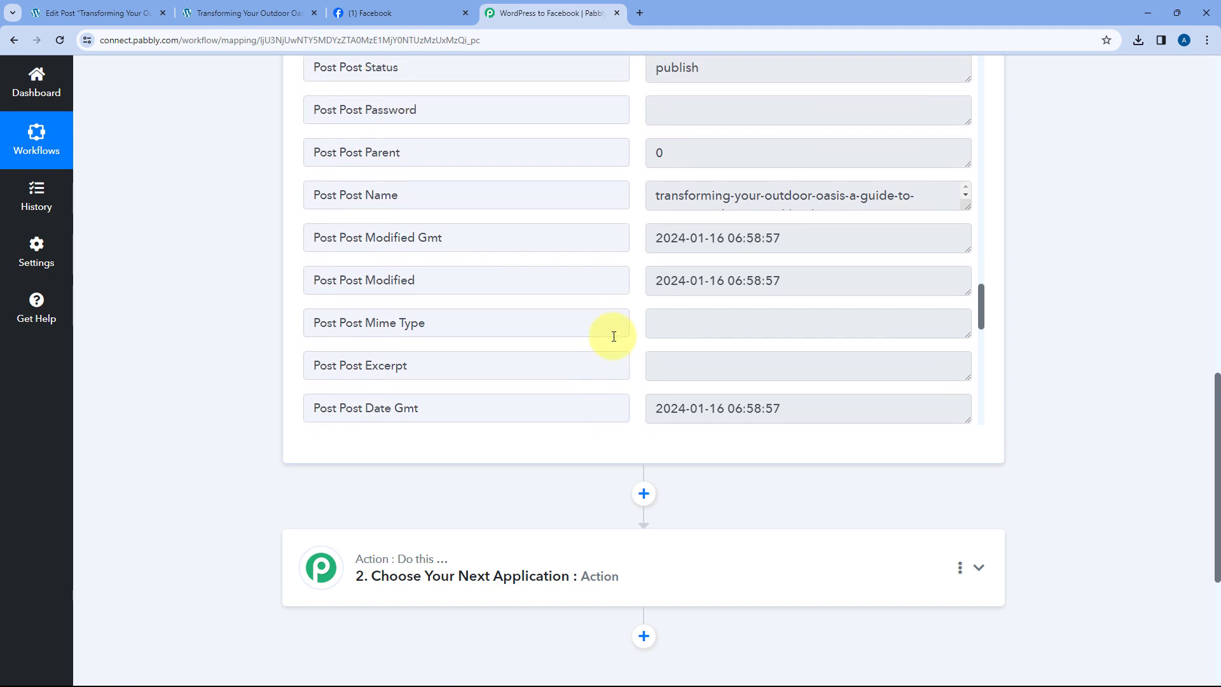
scroll(241, 266, up, 3)
scroll(526, 328, up, 5)
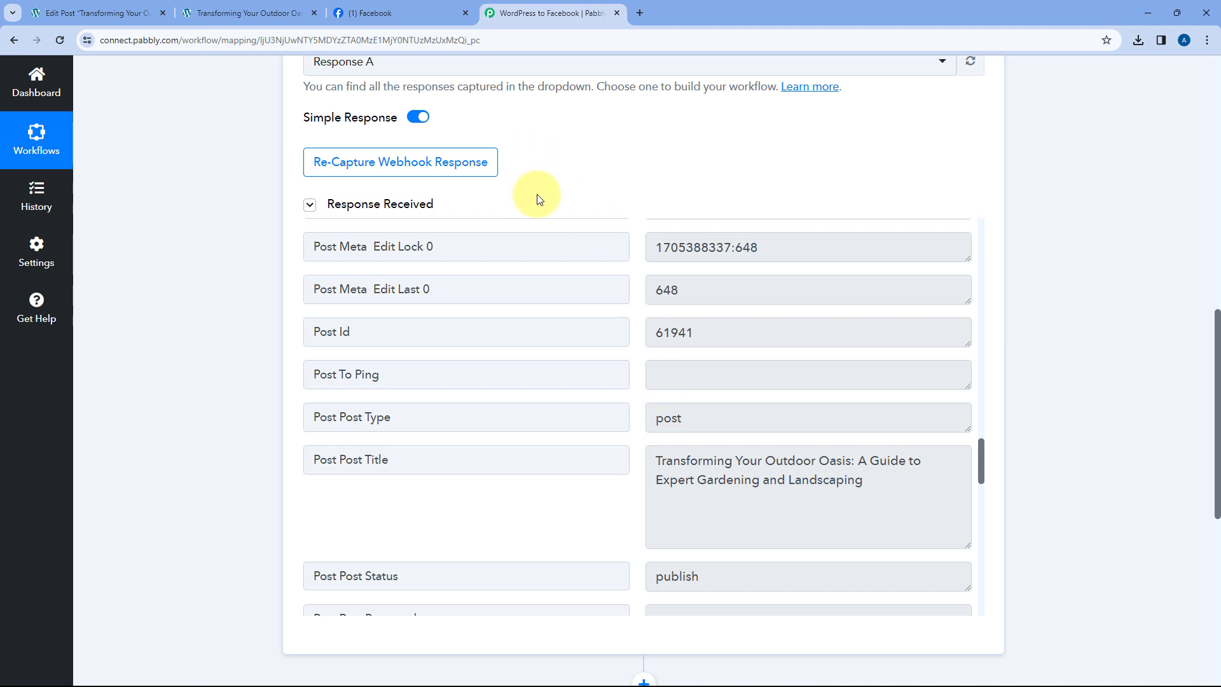
Look at the Green Pro Landscaping Facebook page and the live WordPress post, and return to the Pabbly Connect workflow.
click(433, 11)
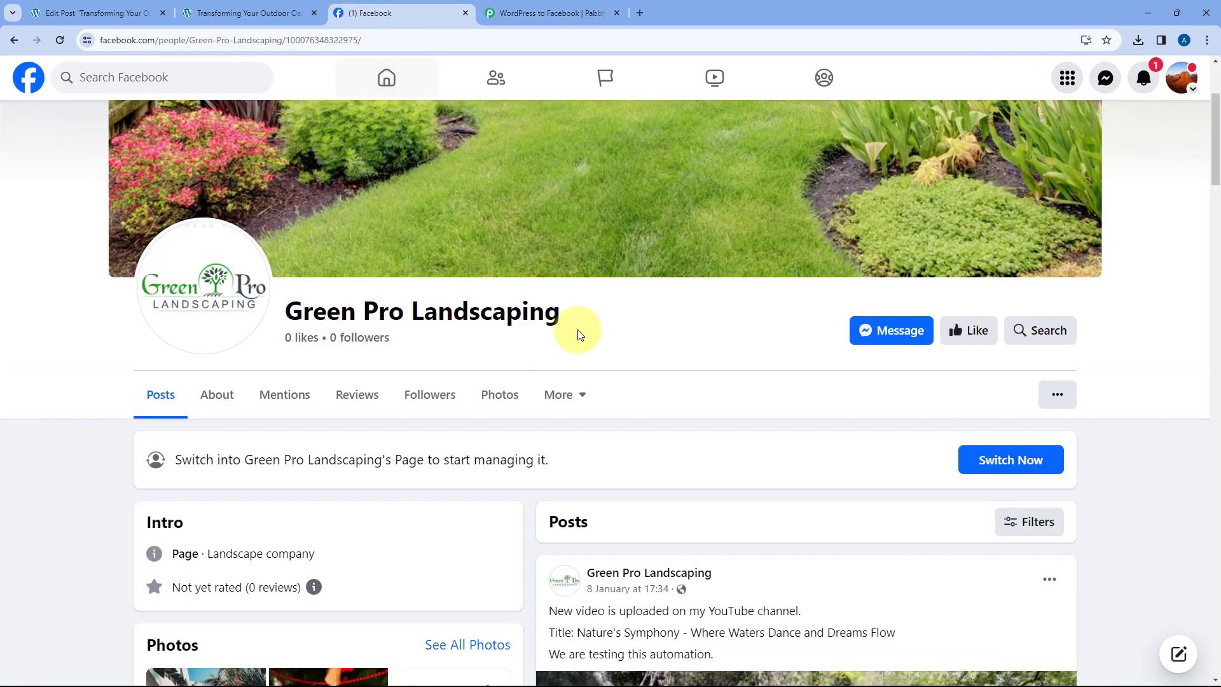
scroll(667, 301, down, 1)
key(ctrl+Tab)
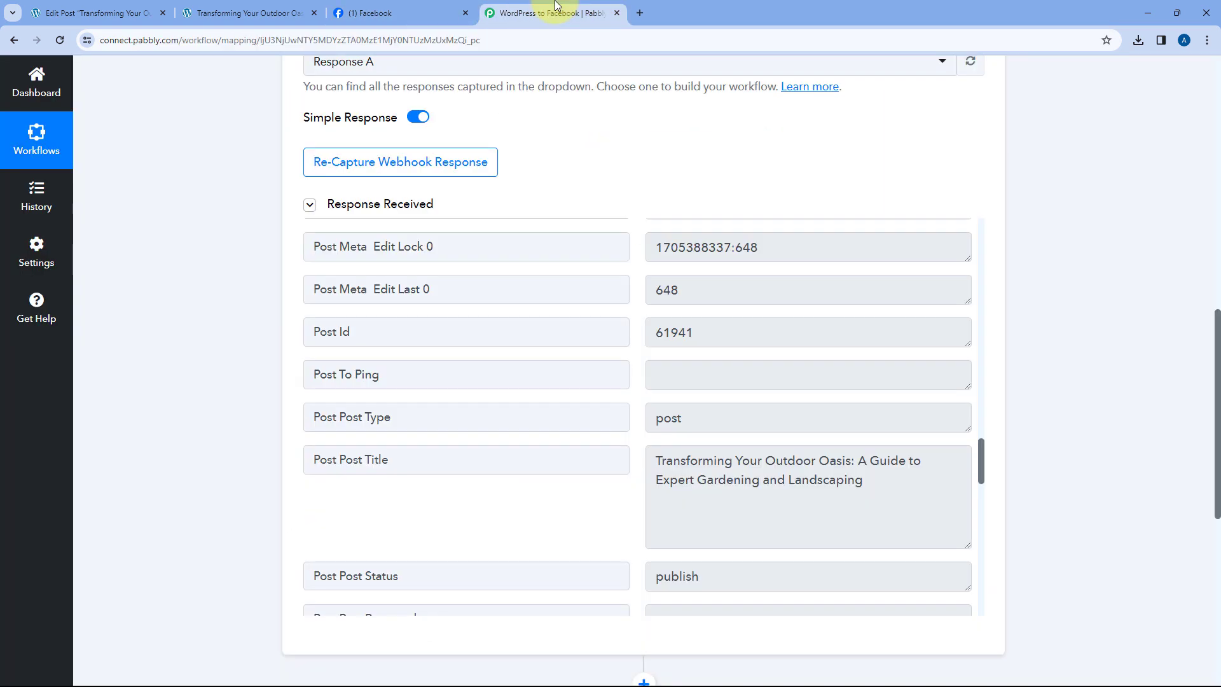
key(ctrl+2)
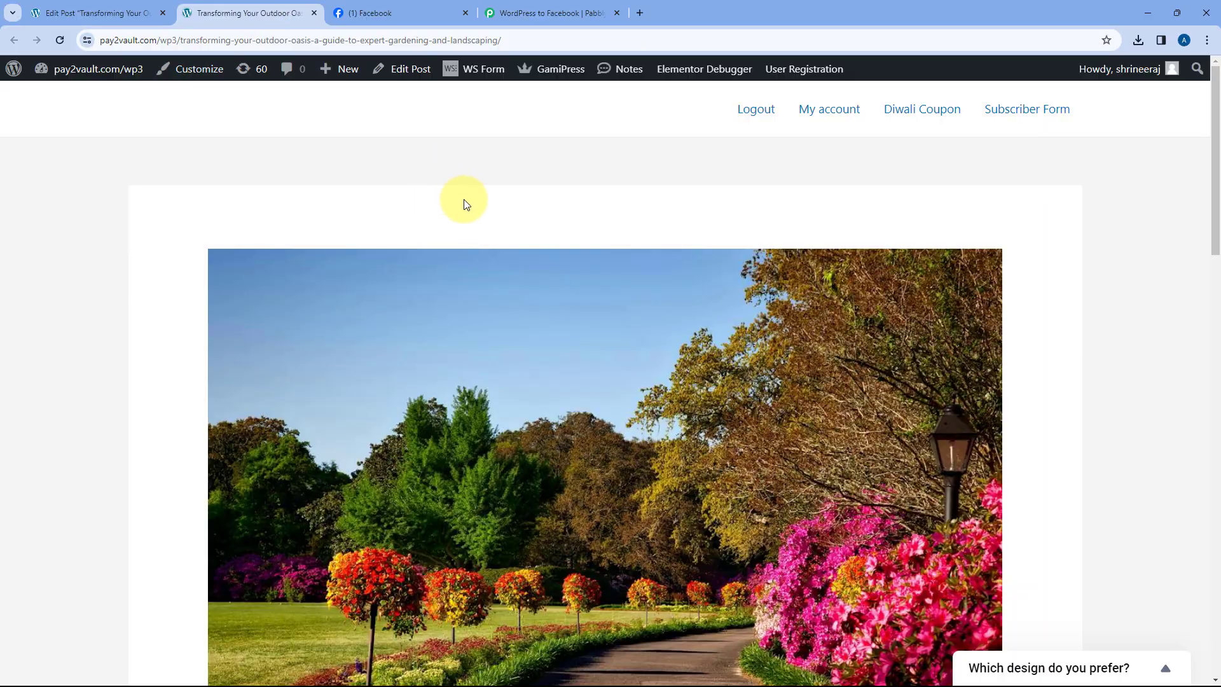
click(541, 8)
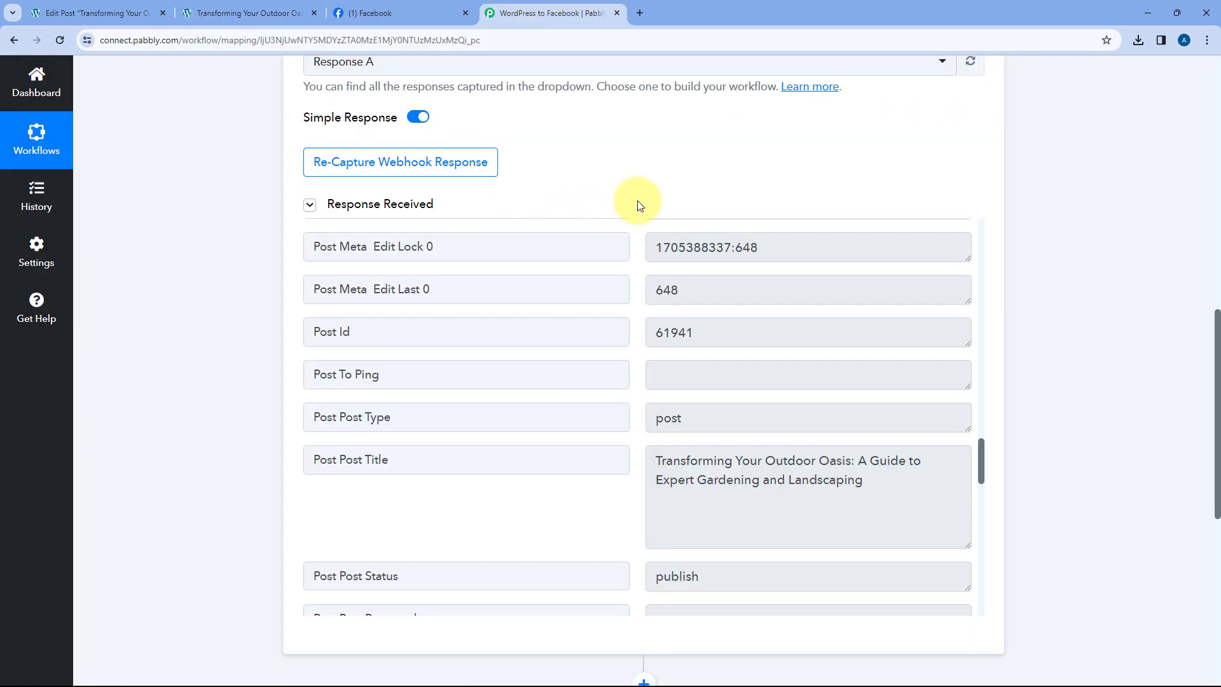
Choose Facebook Pages as the application for the workflow's second step.
scroll(243, 324, down, 8)
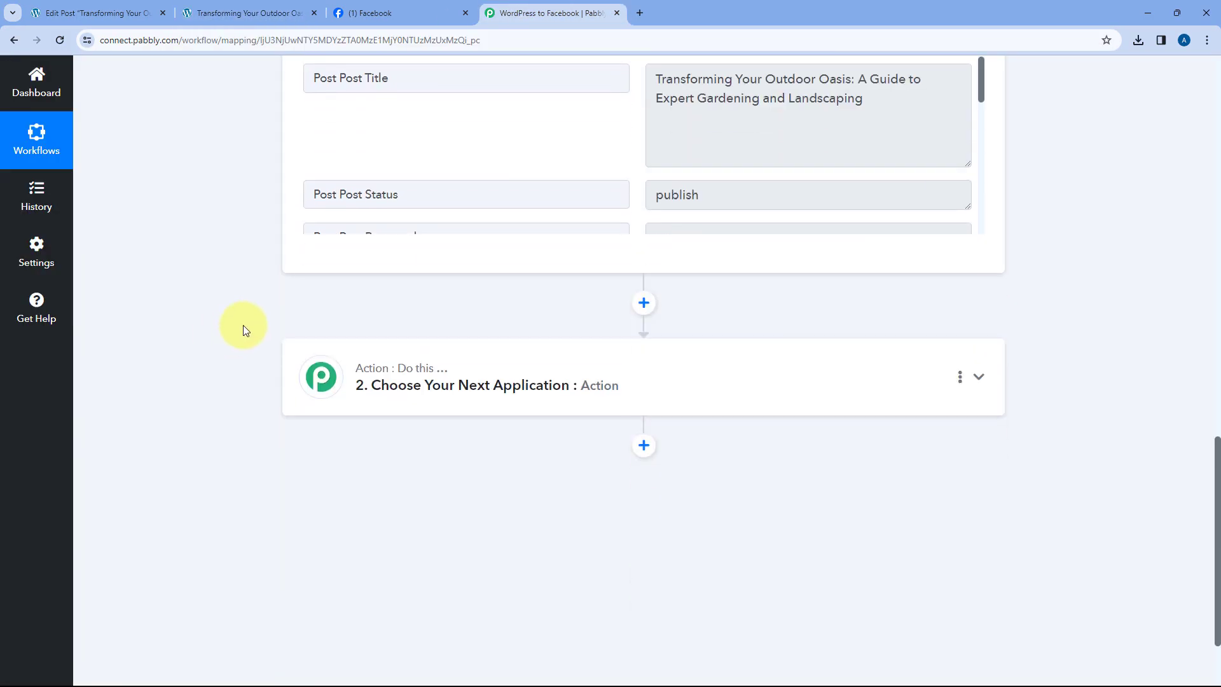
click(520, 267)
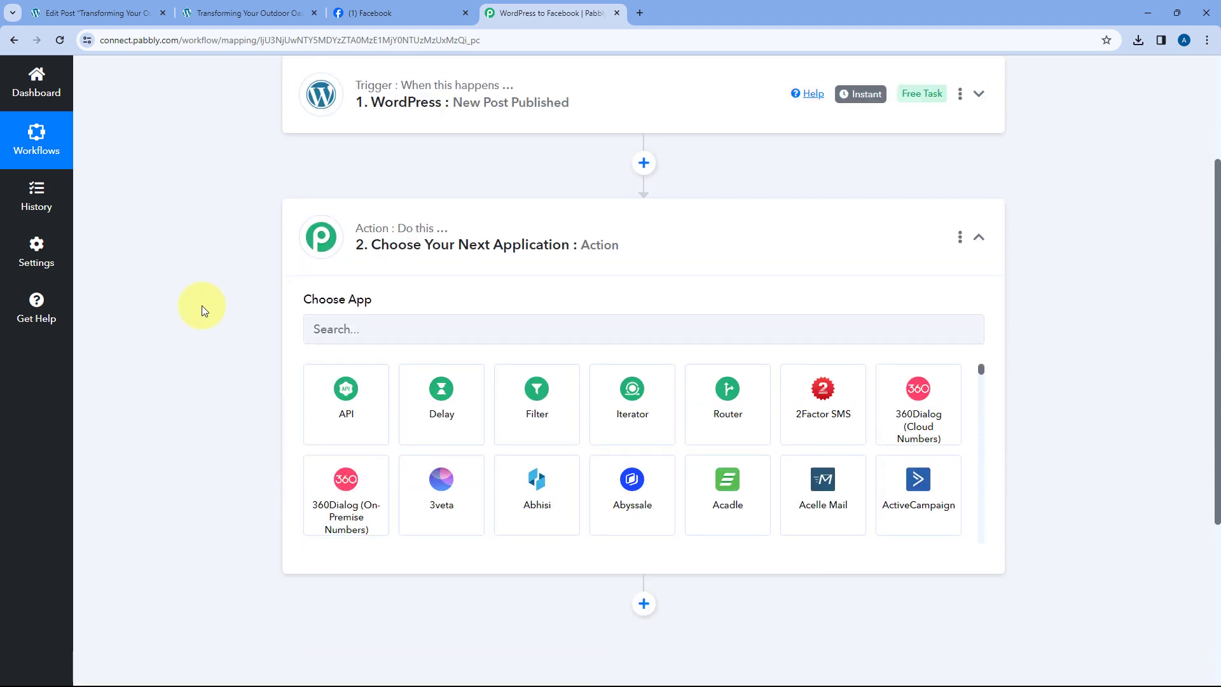
click(360, 267)
text(Facebook)
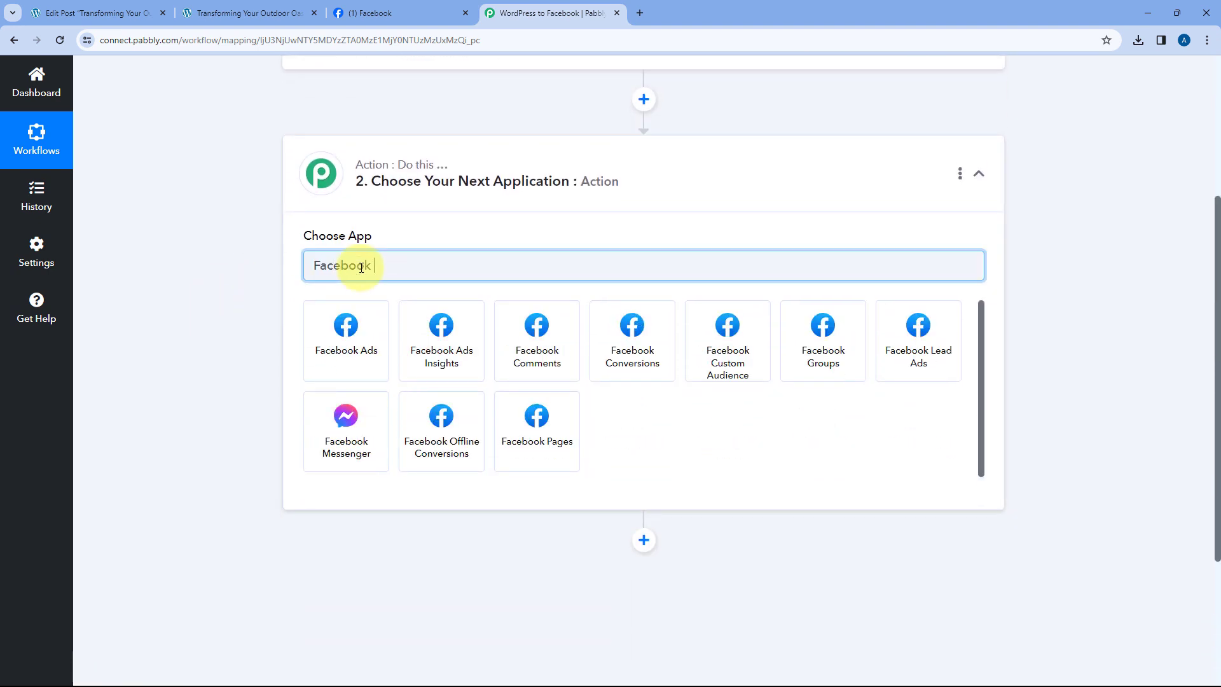
text( A)
key(BackSpace)
text(P)
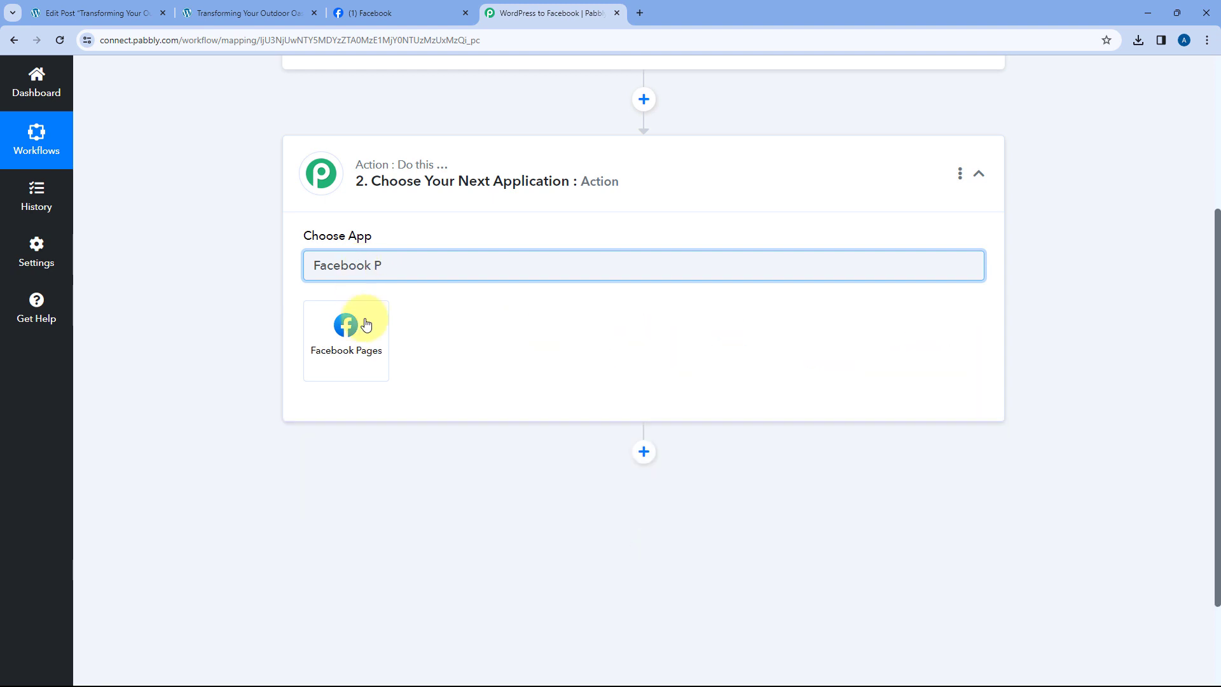
click(368, 360)
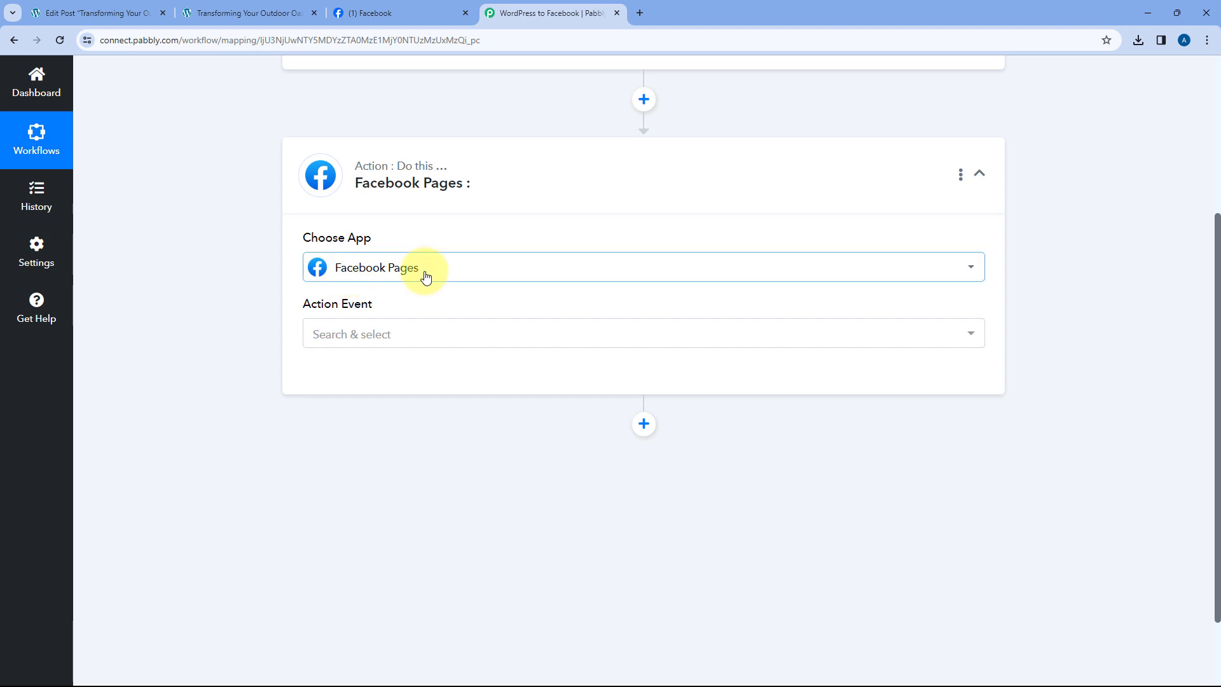
Set the Facebook Pages action event to Create Page Post.
click(397, 332)
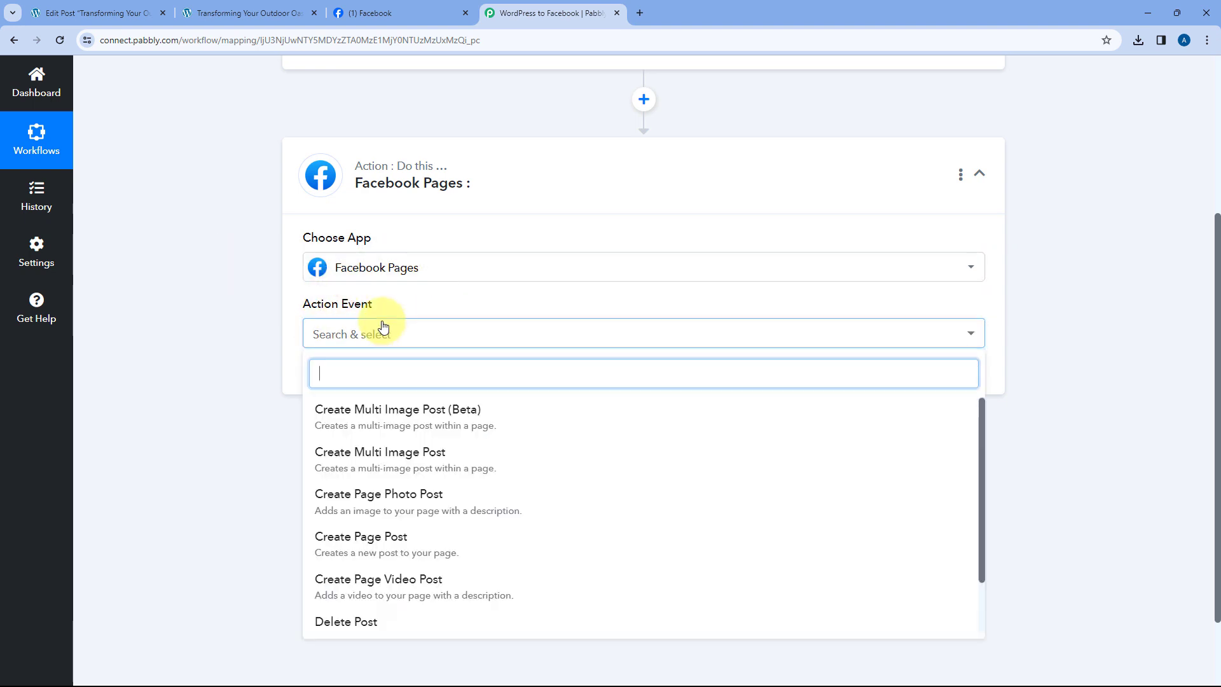
scroll(387, 456, down, 2)
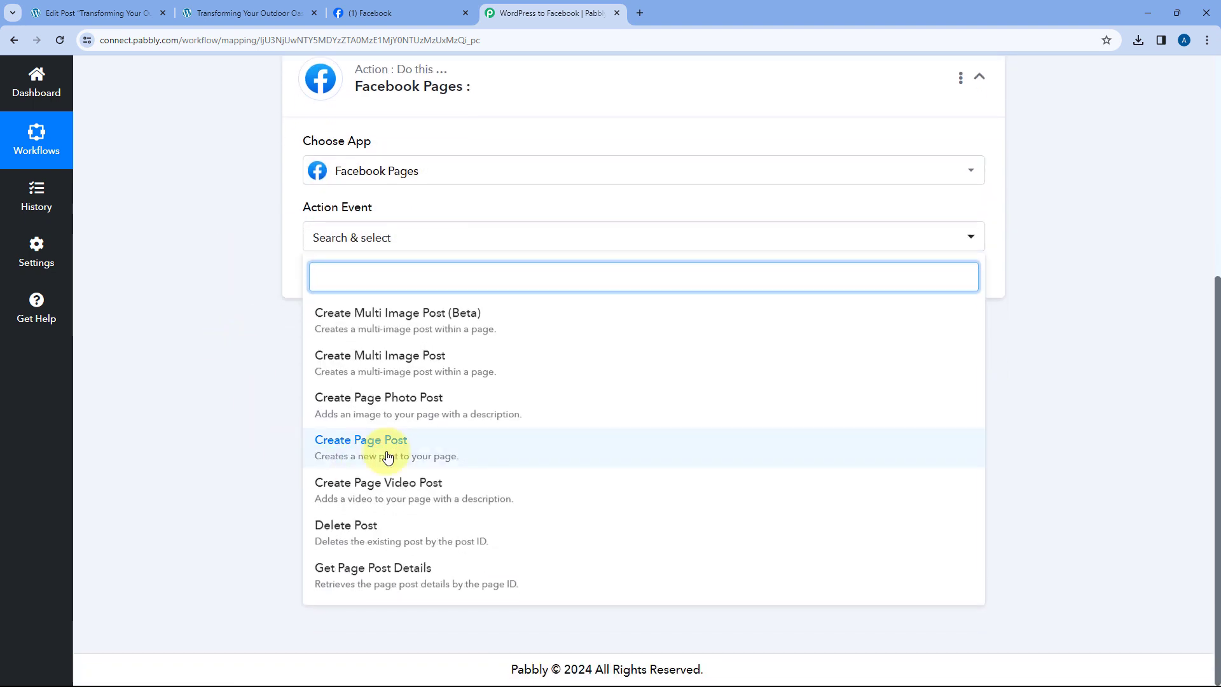
click(401, 448)
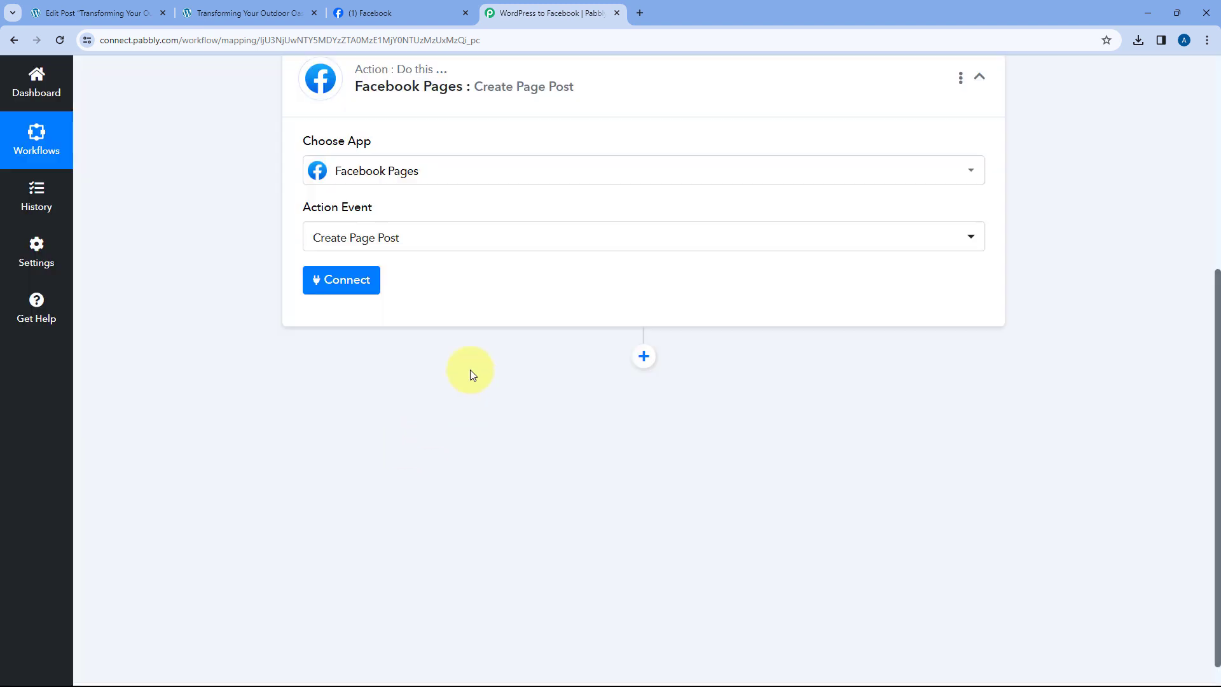
Add a new Facebook Pages connection and authorize it with the previously linked Facebook account.
click(365, 289)
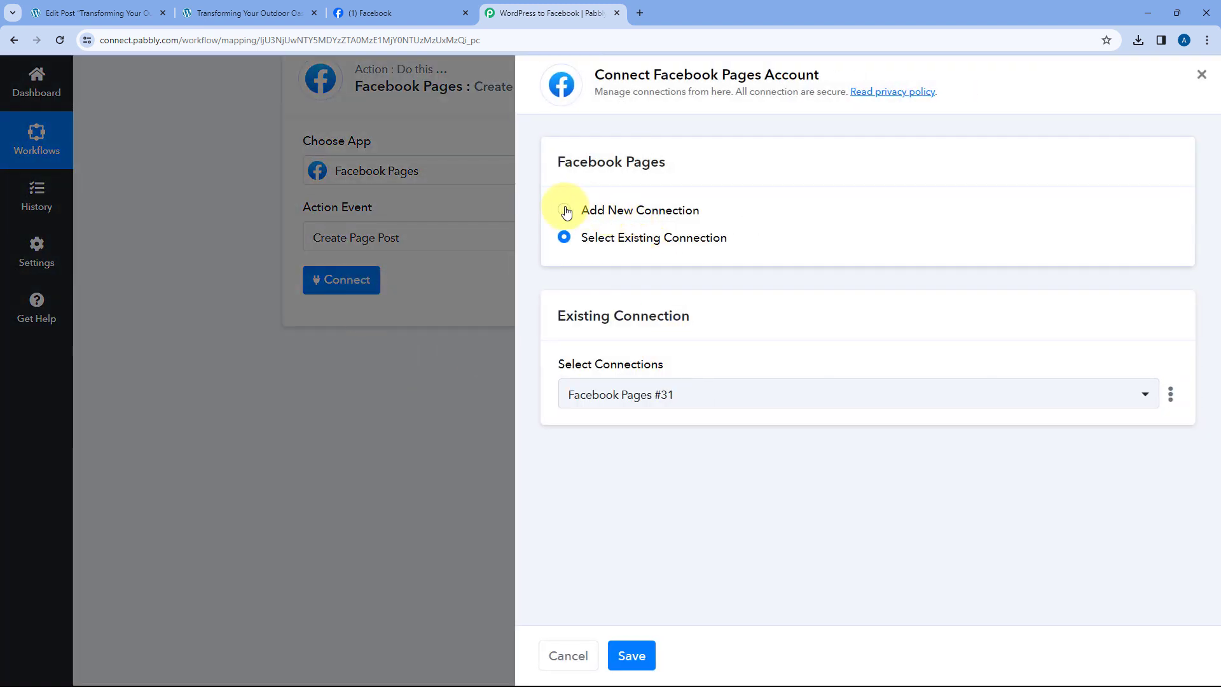
click(565, 210)
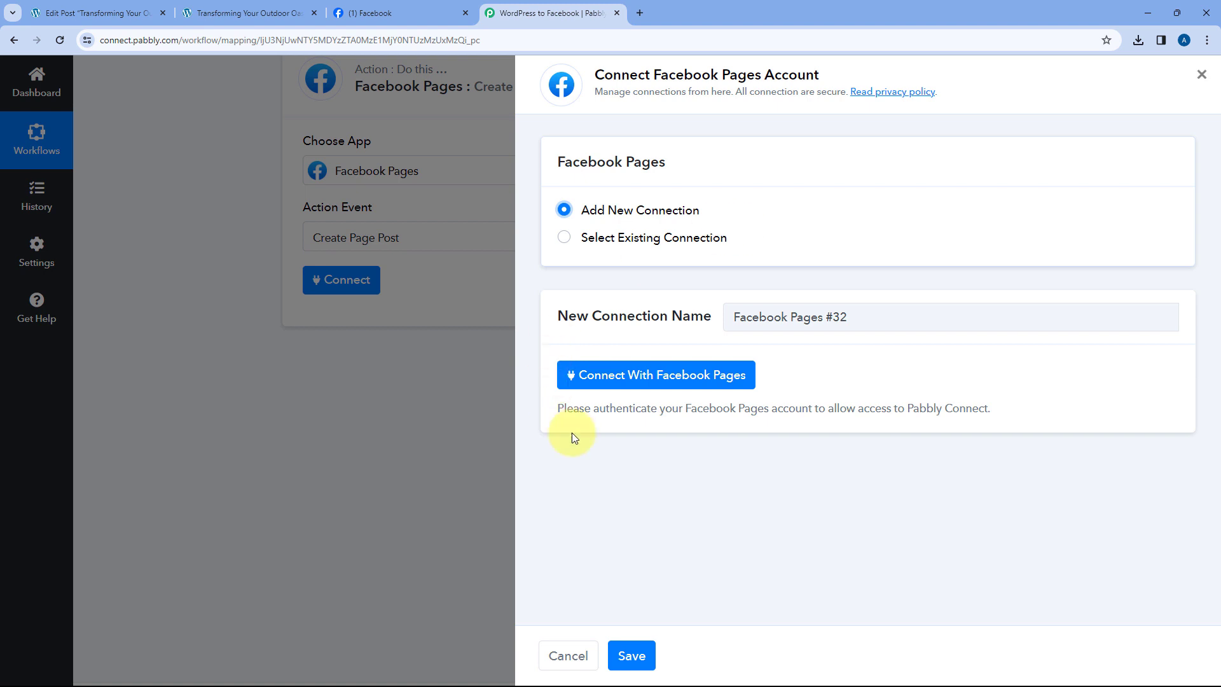
click(656, 388)
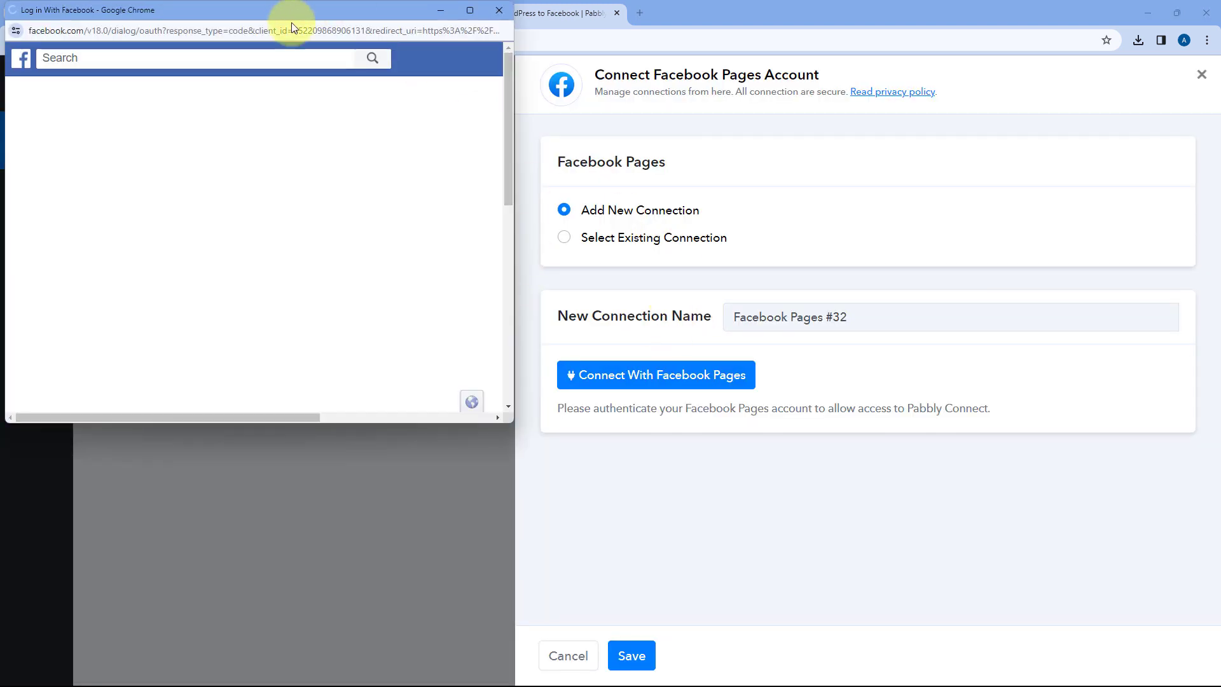
click(387, 9)
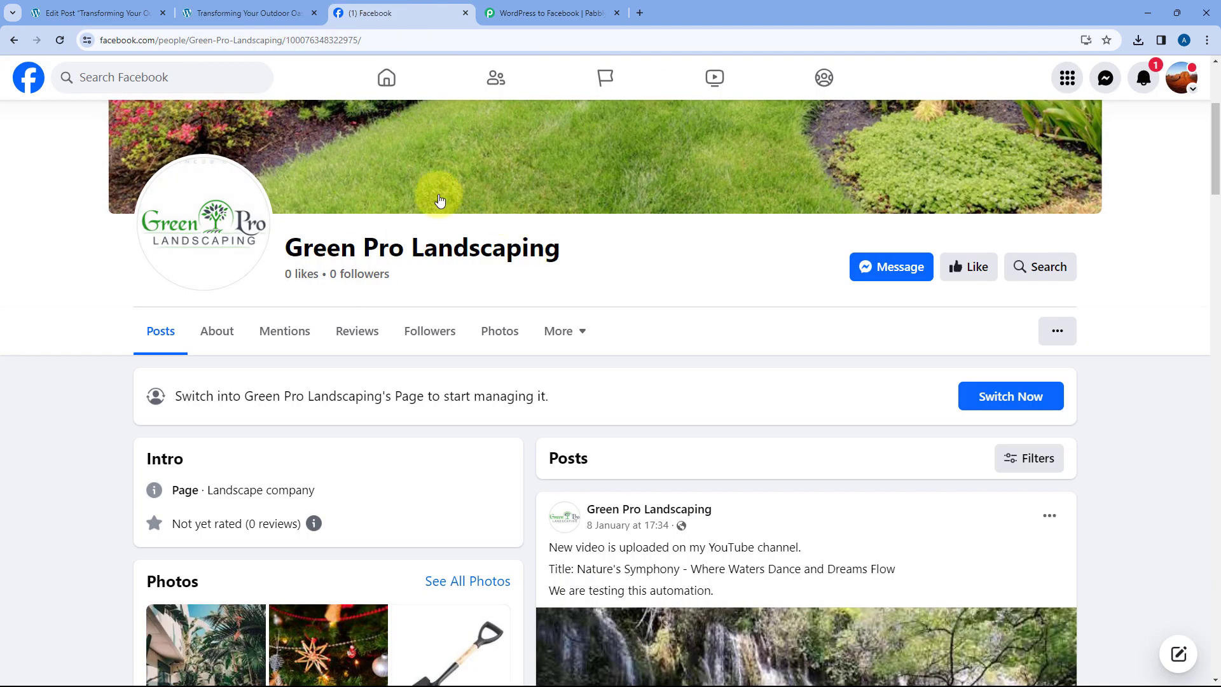
click(498, 14)
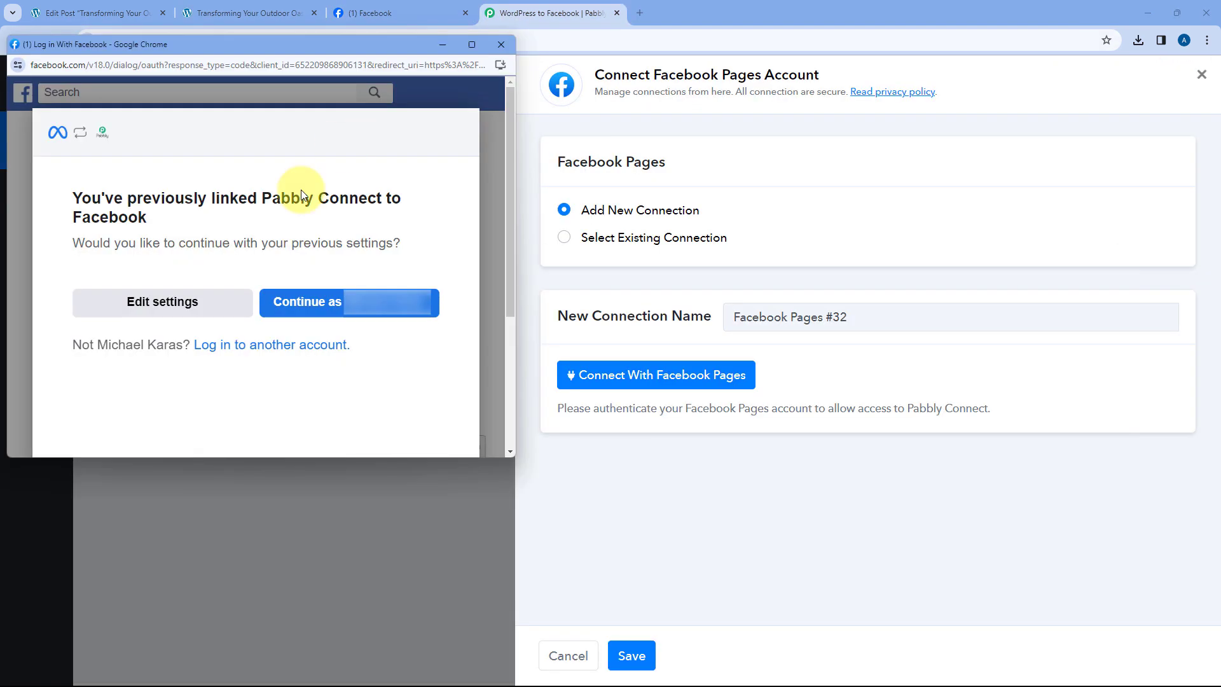
click(316, 306)
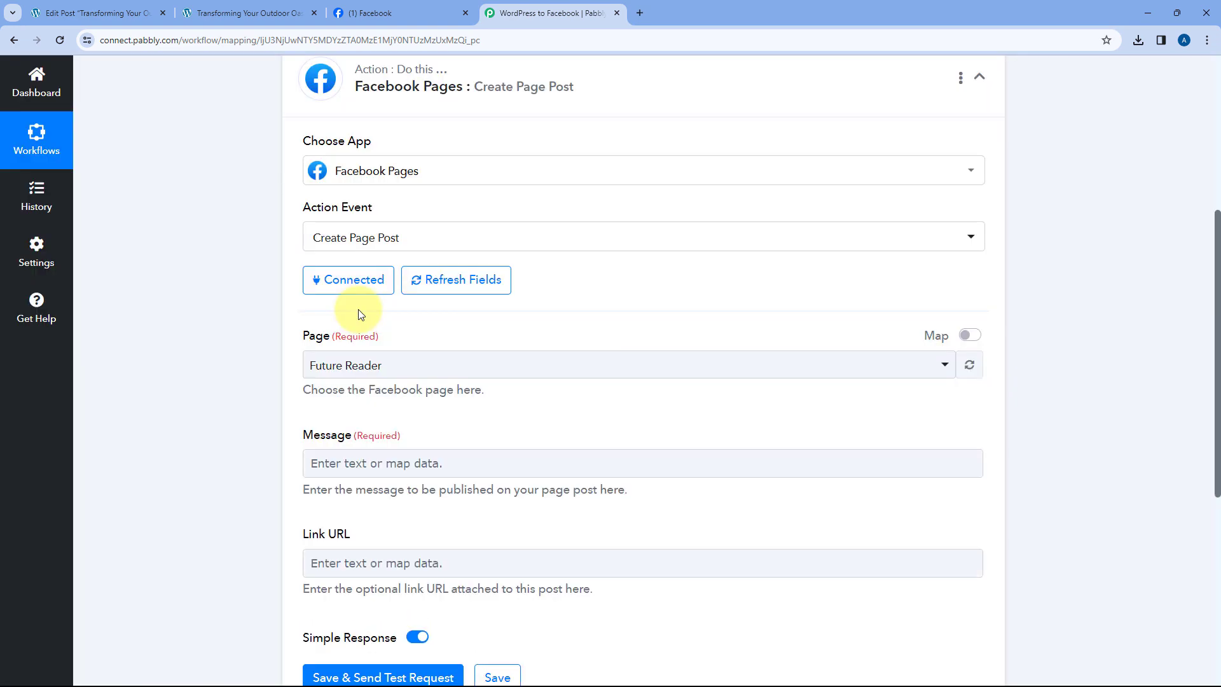
Look through the list of available Facebook pages for the action's Page field to find Green Pro Landscaping.
scroll(358, 309, down, 2)
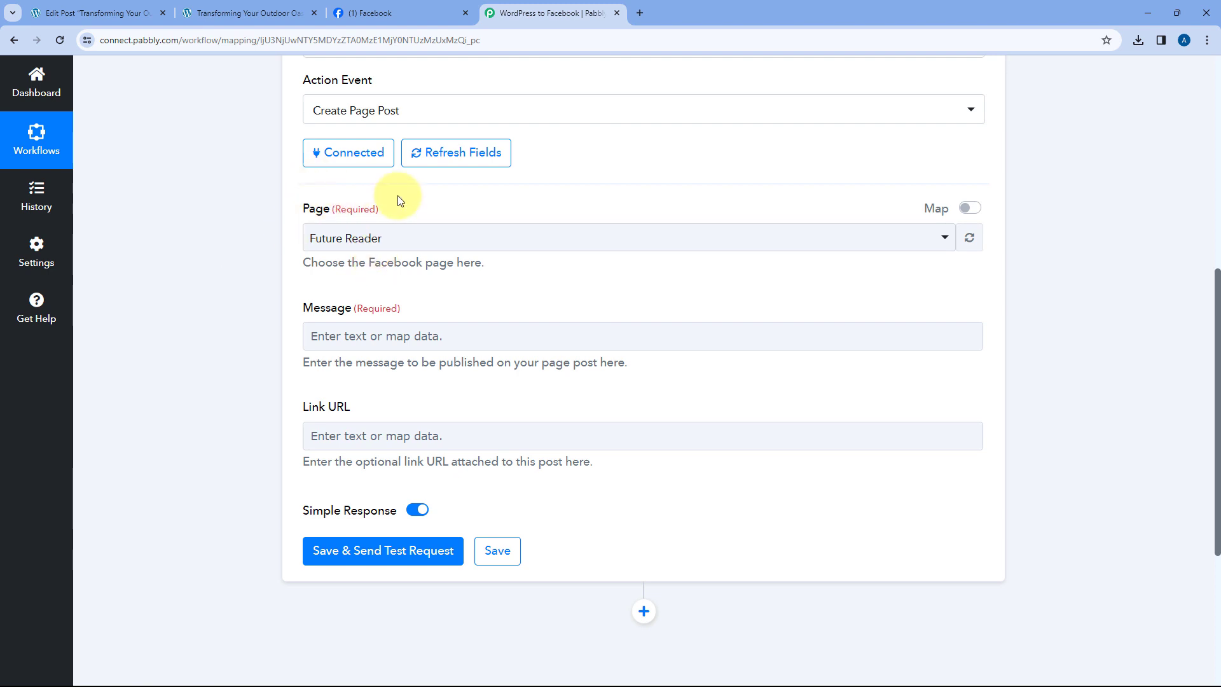
click(514, 249)
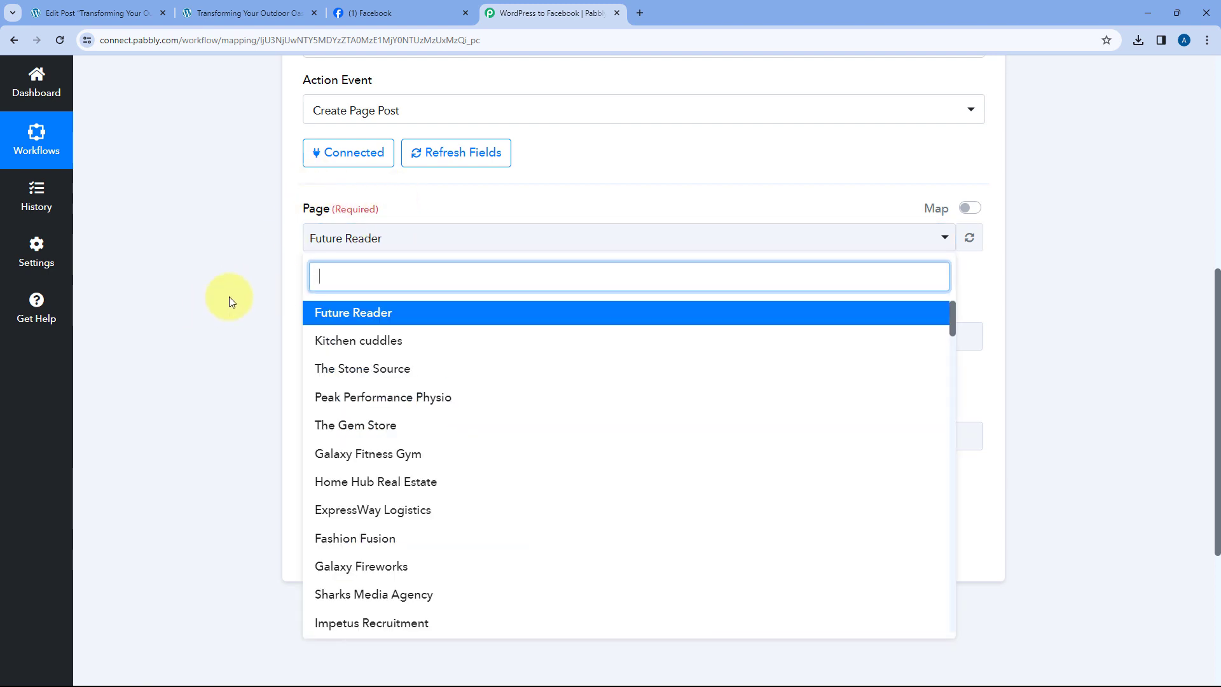
scroll(436, 281, down, 1)
scroll(497, 329, down, 4)
scroll(497, 329, down, 12)
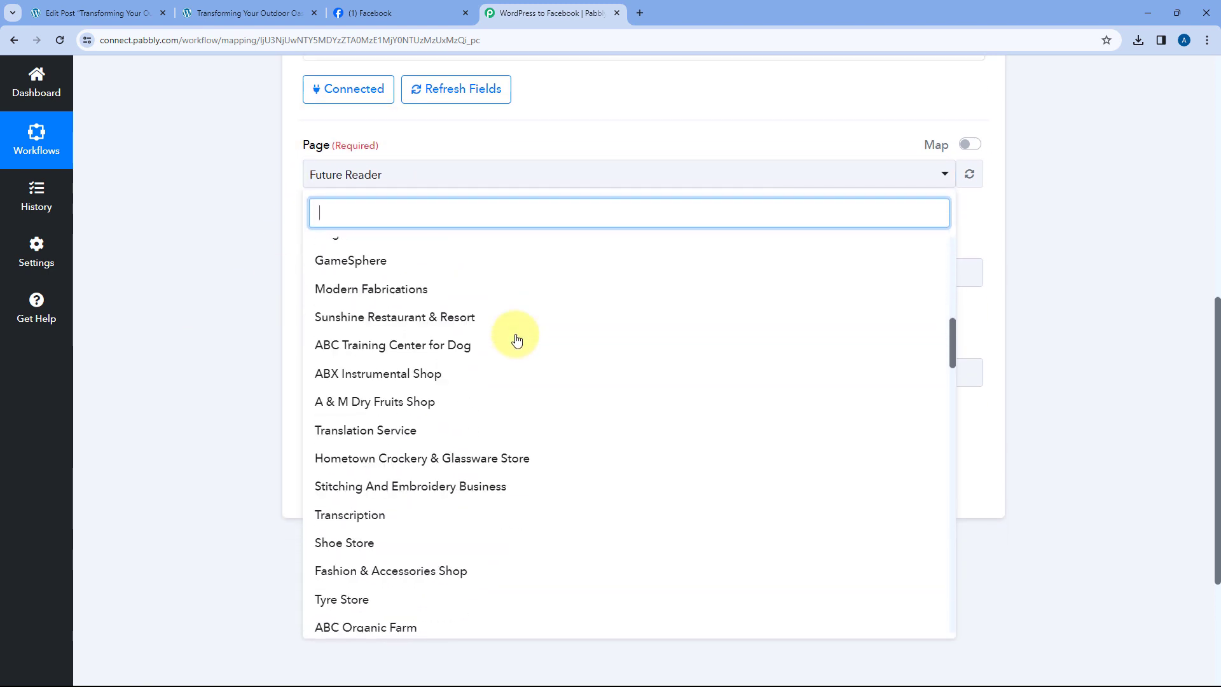
scroll(539, 377, down, 2)
scroll(540, 377, up, 6)
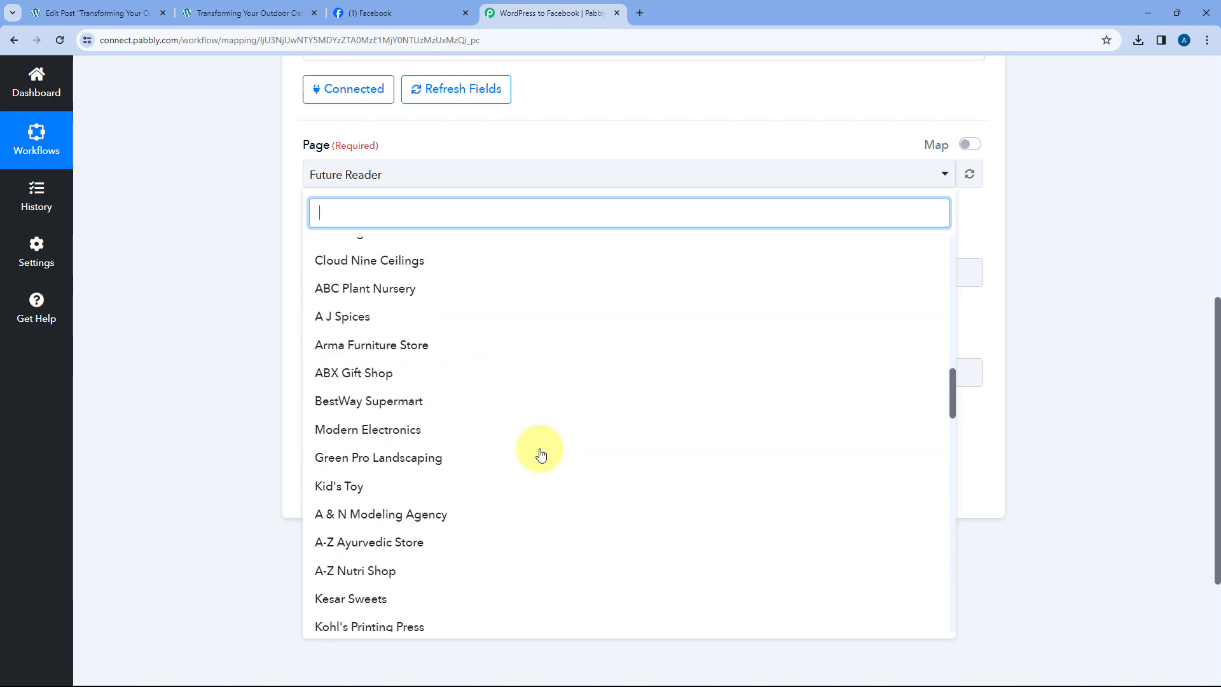
Switch to Facebook and review the managed pages, the Green Pro Landscaping page and the live WordPress post.
click(395, 7)
click(28, 77)
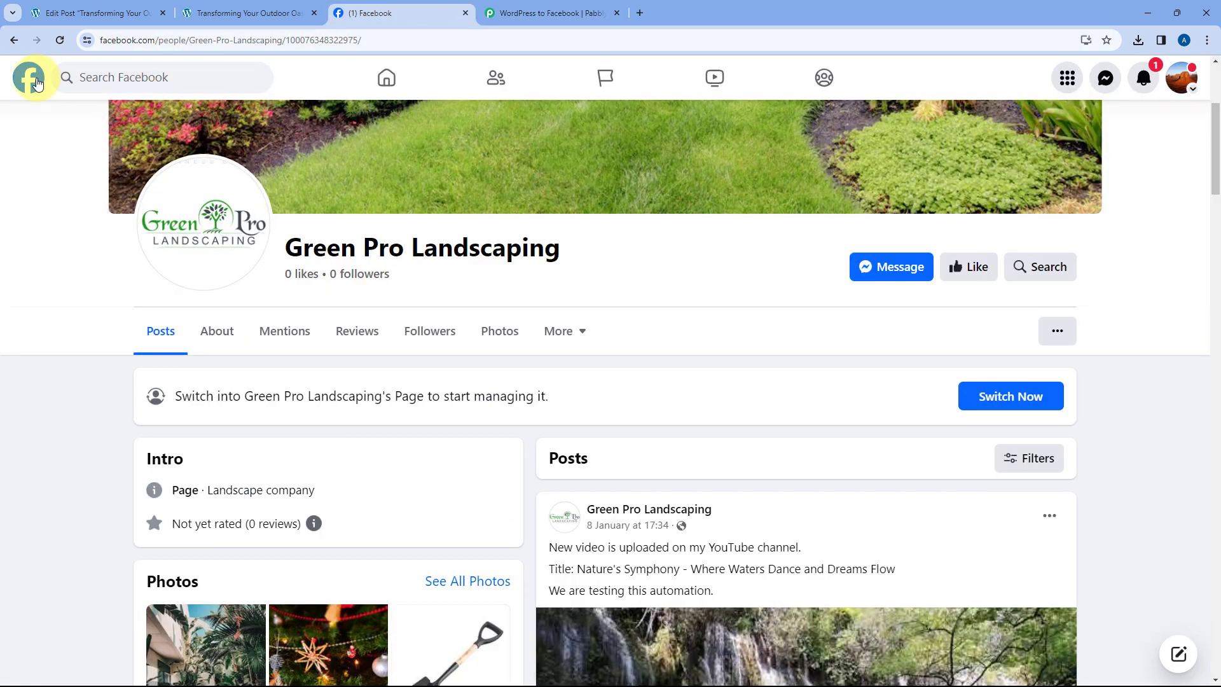
click(191, 216)
scroll(357, 273, down, 15)
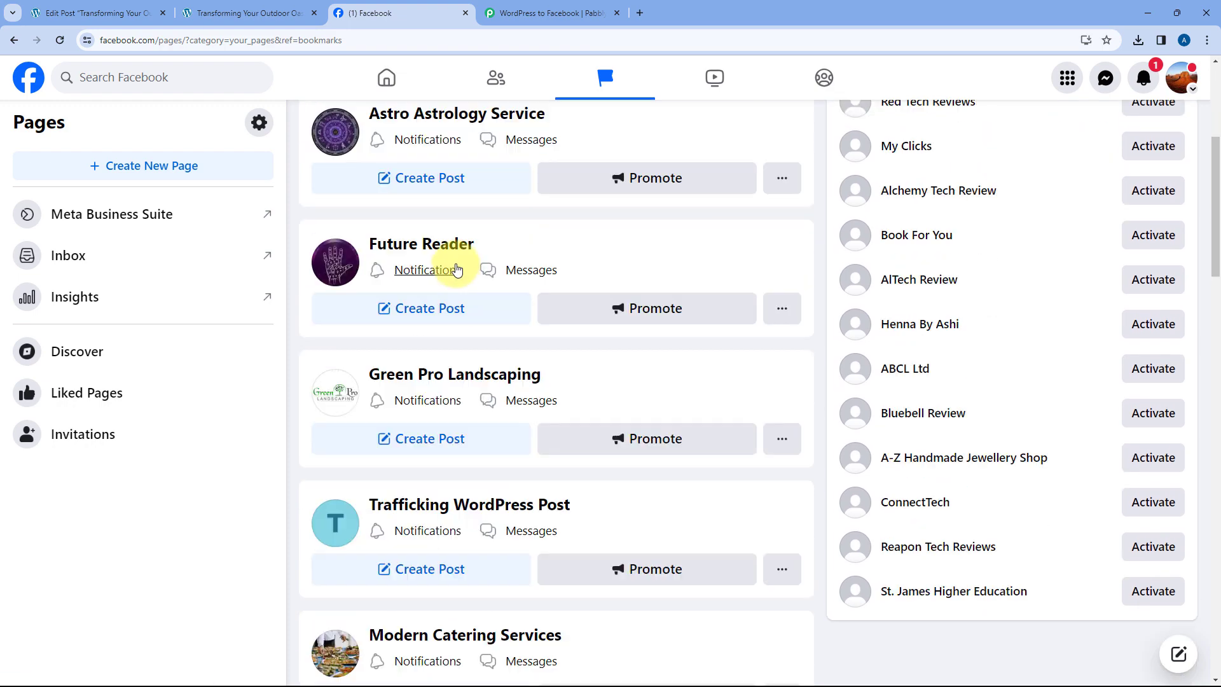
scroll(509, 318, up, 15)
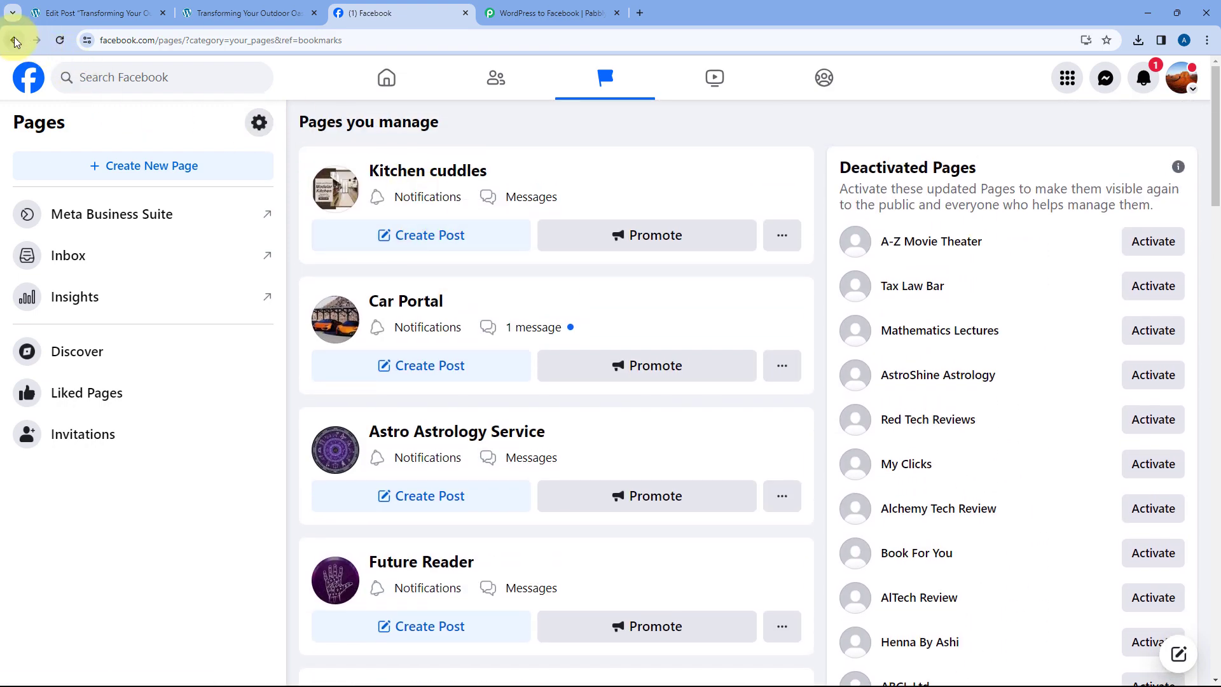
click(14, 40)
click(14, 40)
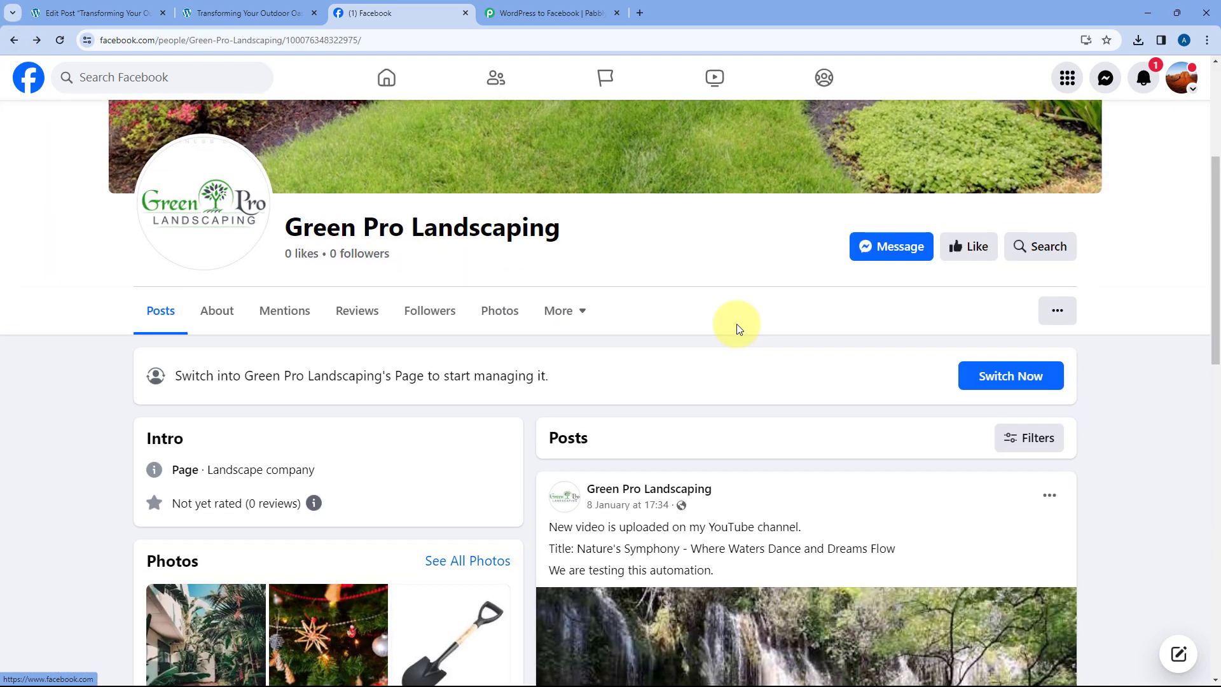
scroll(737, 328, up, 3)
click(248, 12)
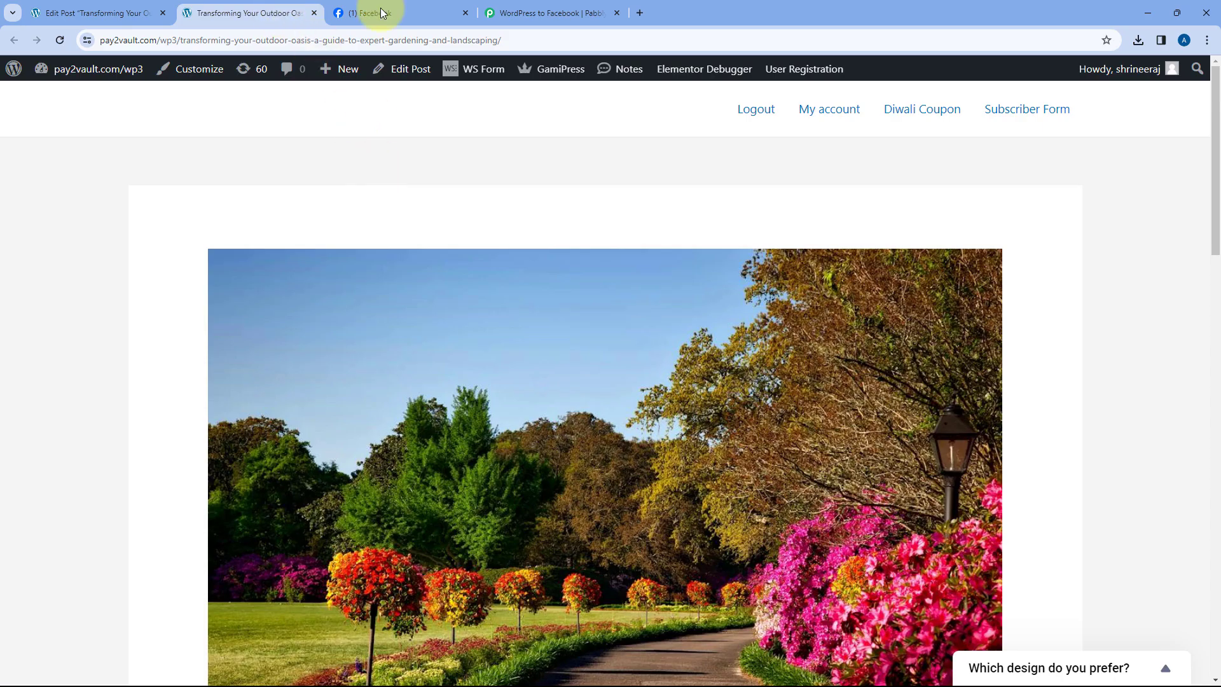
click(398, 8)
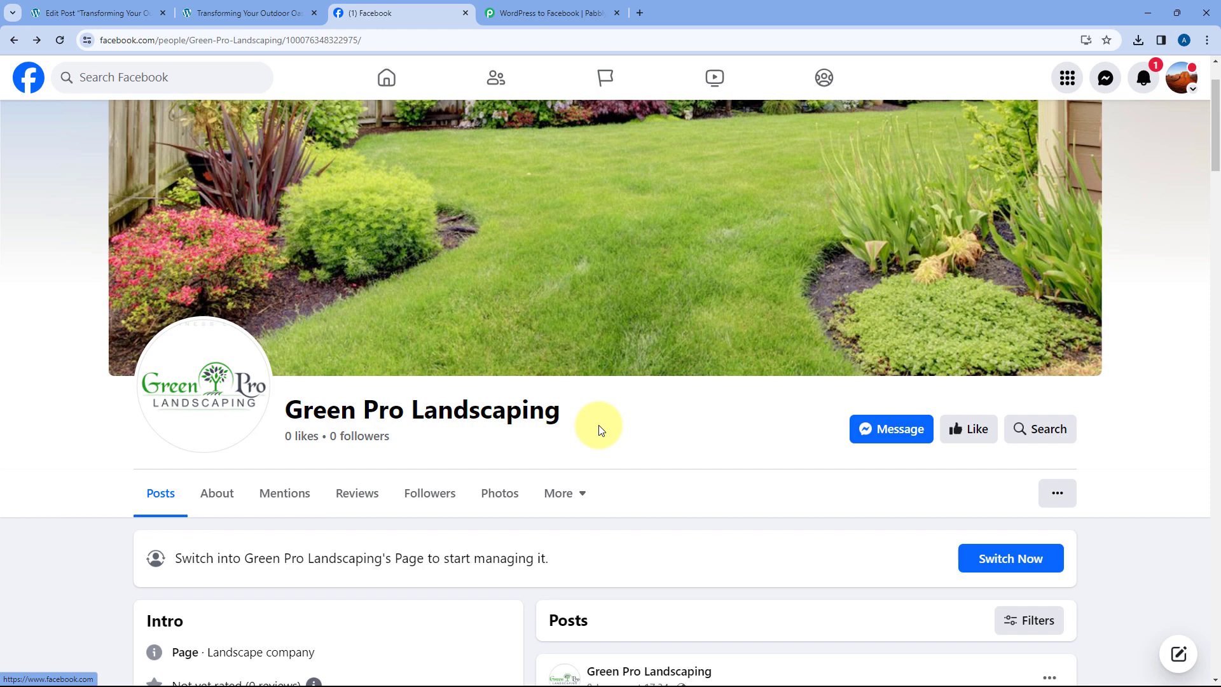
Return to Pabbly Connect and set the Facebook page for the post to Green Pro Landscaping.
click(553, 11)
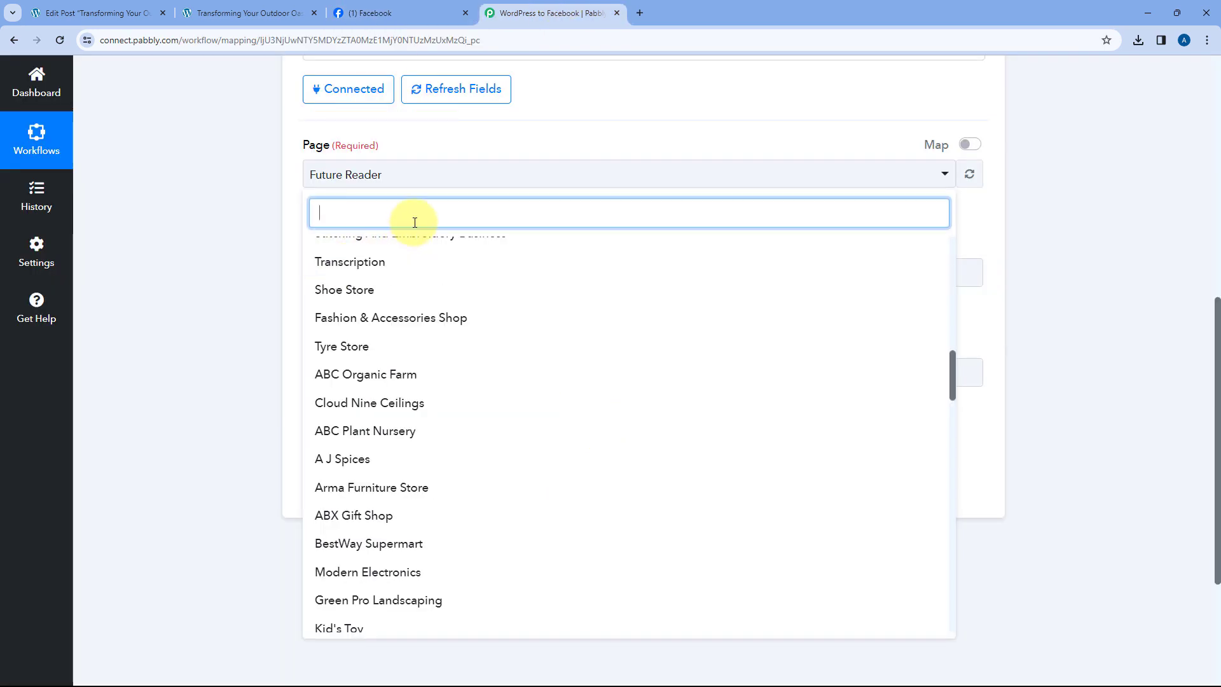
text(Gr)
click(391, 278)
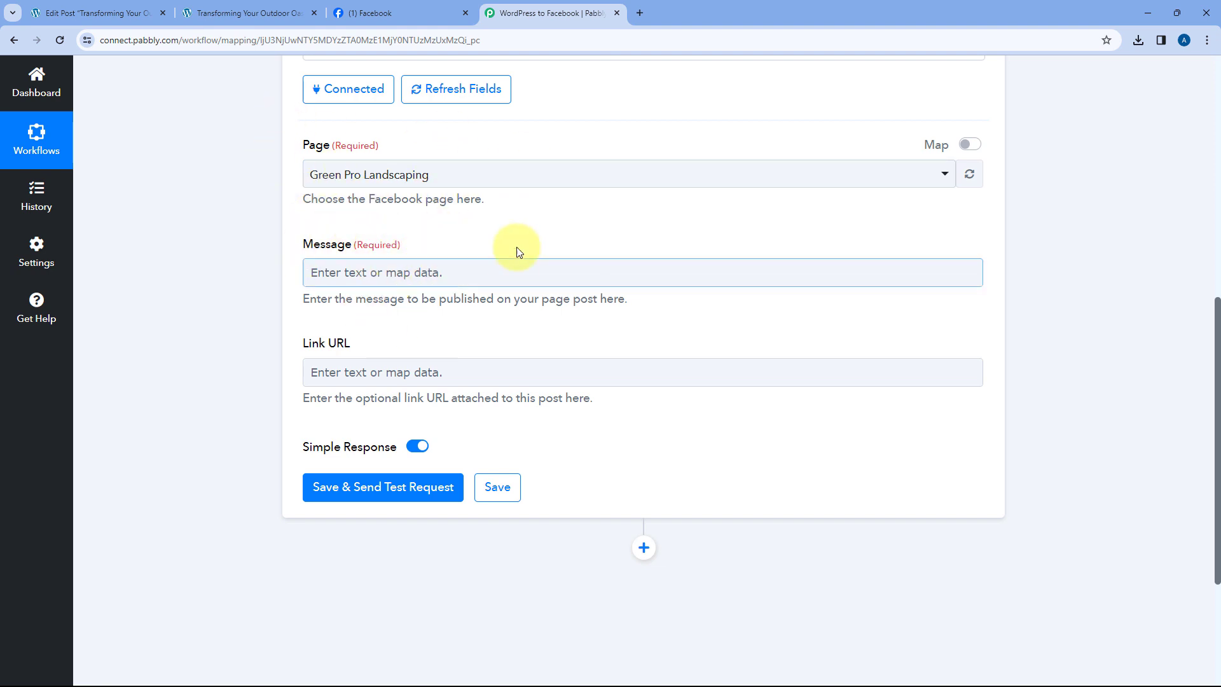
Write the message on separate paragraphs: "Hello,", "I have published a new blog on Gardening and Landscape." and "Title:".
click(373, 276)
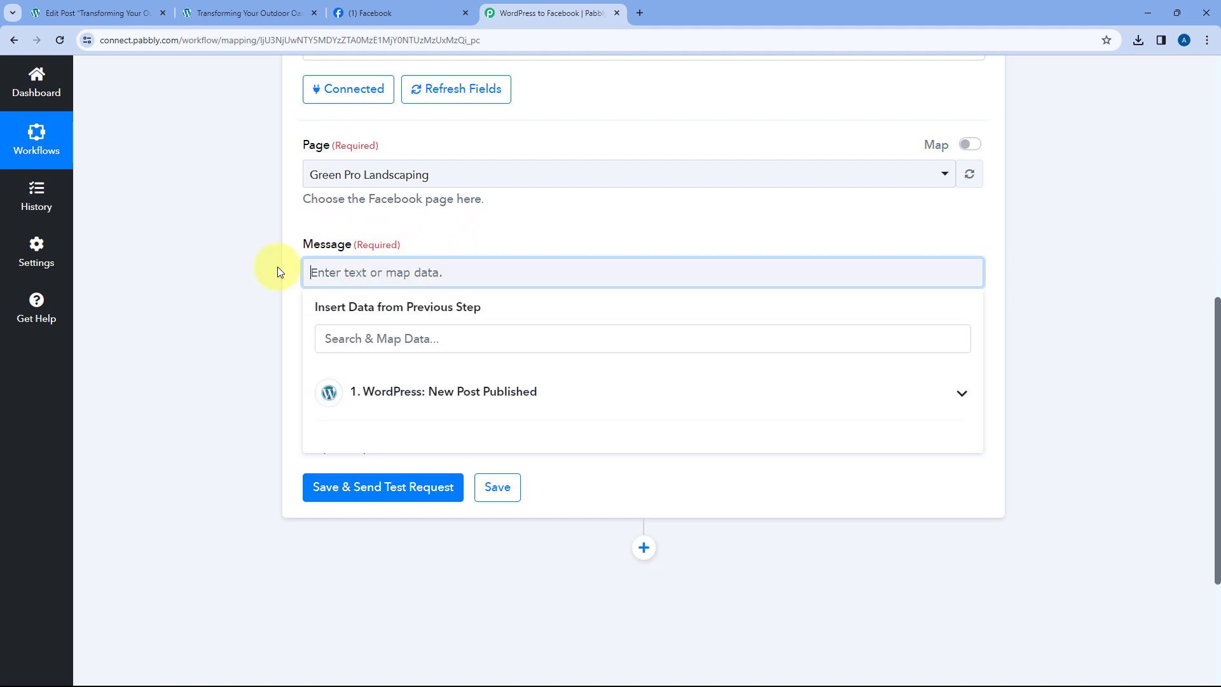
text(Hello,)
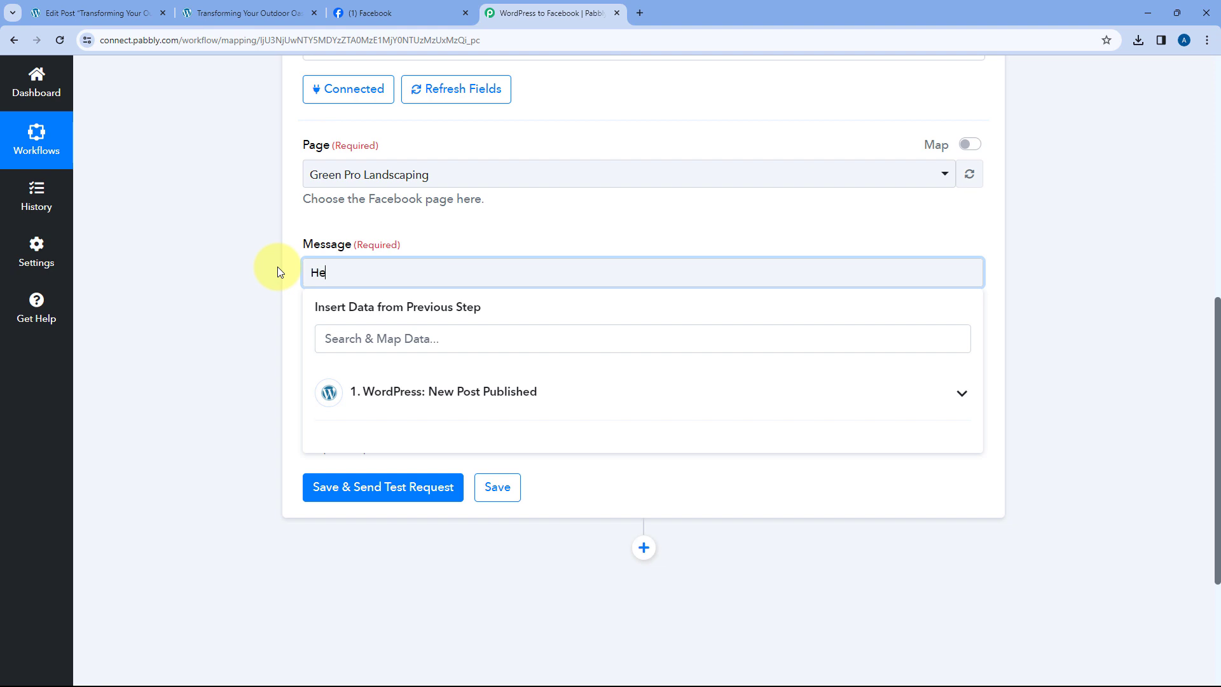
key(Return)
key(Return)
text(I have published a new blog)
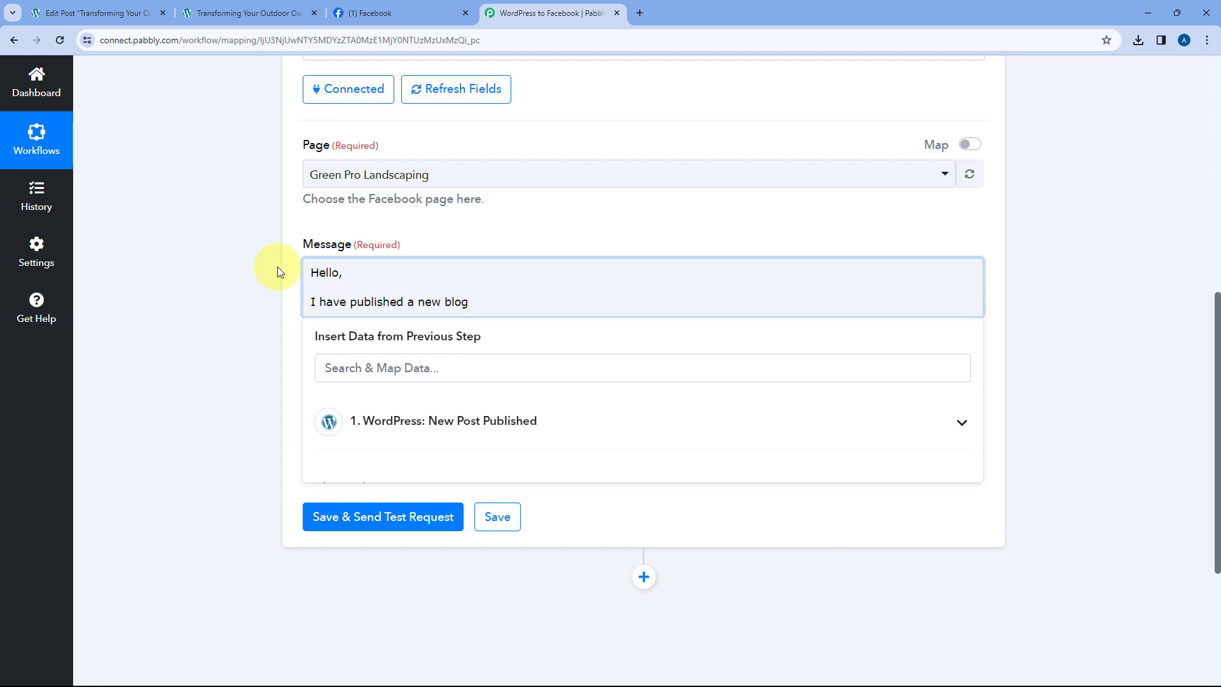
text( on Gardening and Landscape)
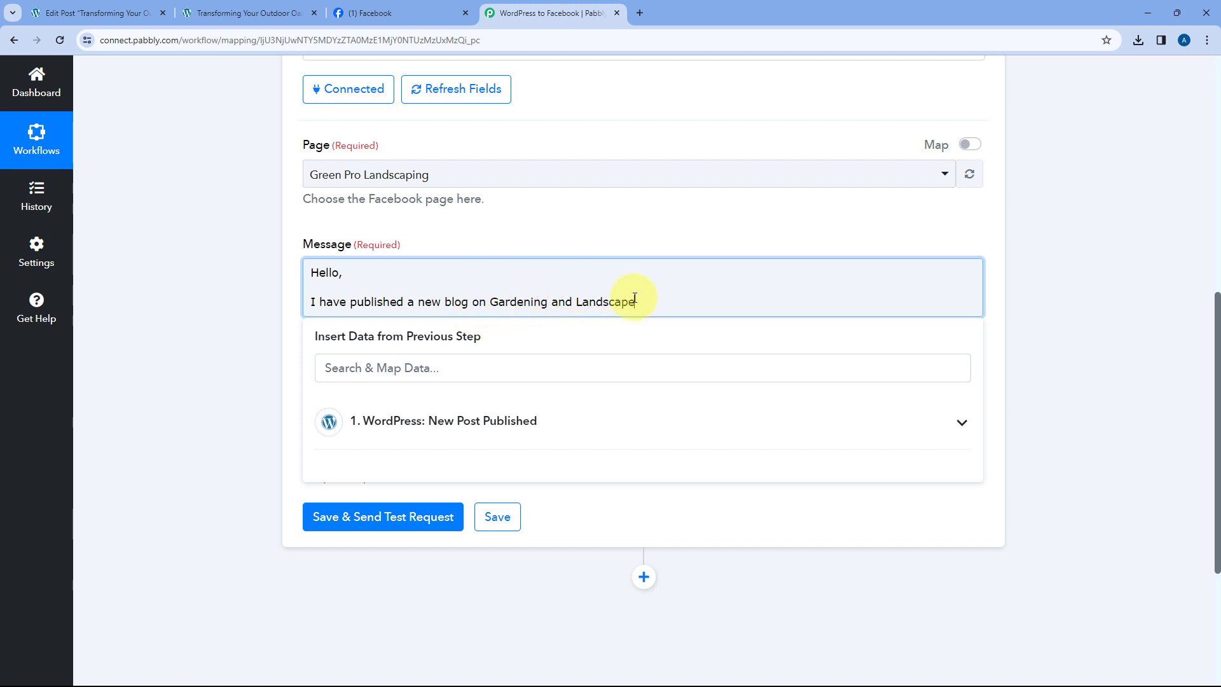
text(.)
key(Return)
key(Return)
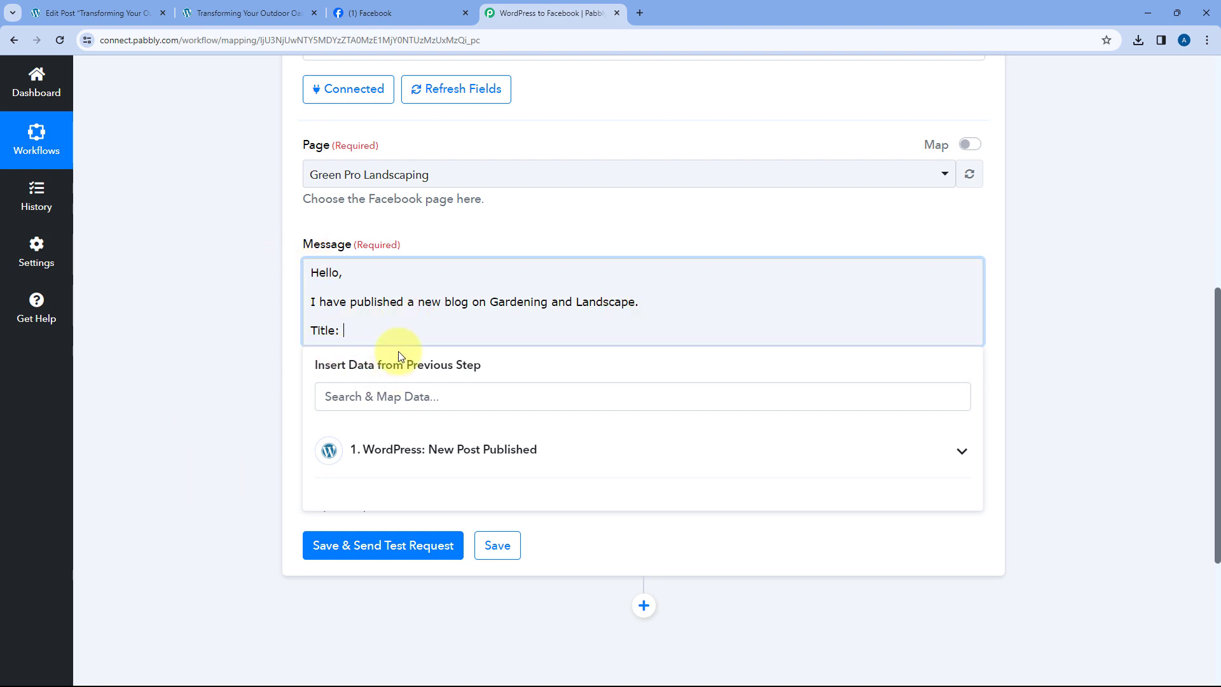
Look up the title on the live WordPress post and return to the Pabbly Connect workflow.
click(299, 13)
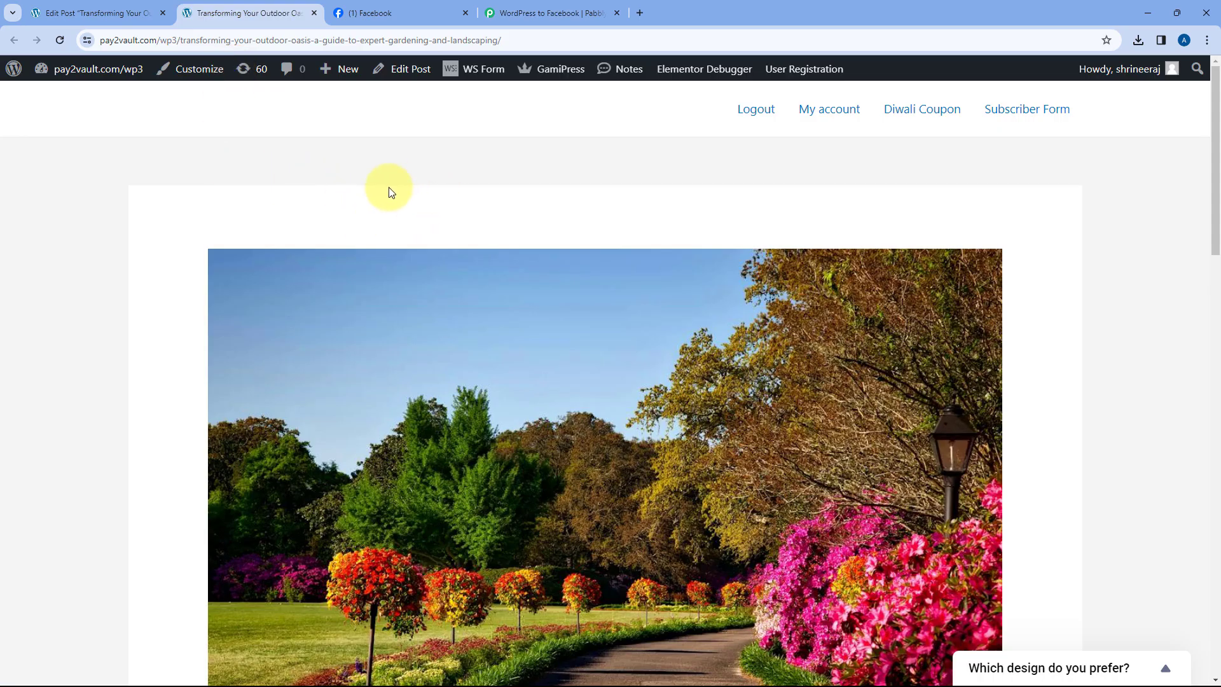
scroll(394, 191, down, 5)
scroll(382, 236, down, 4)
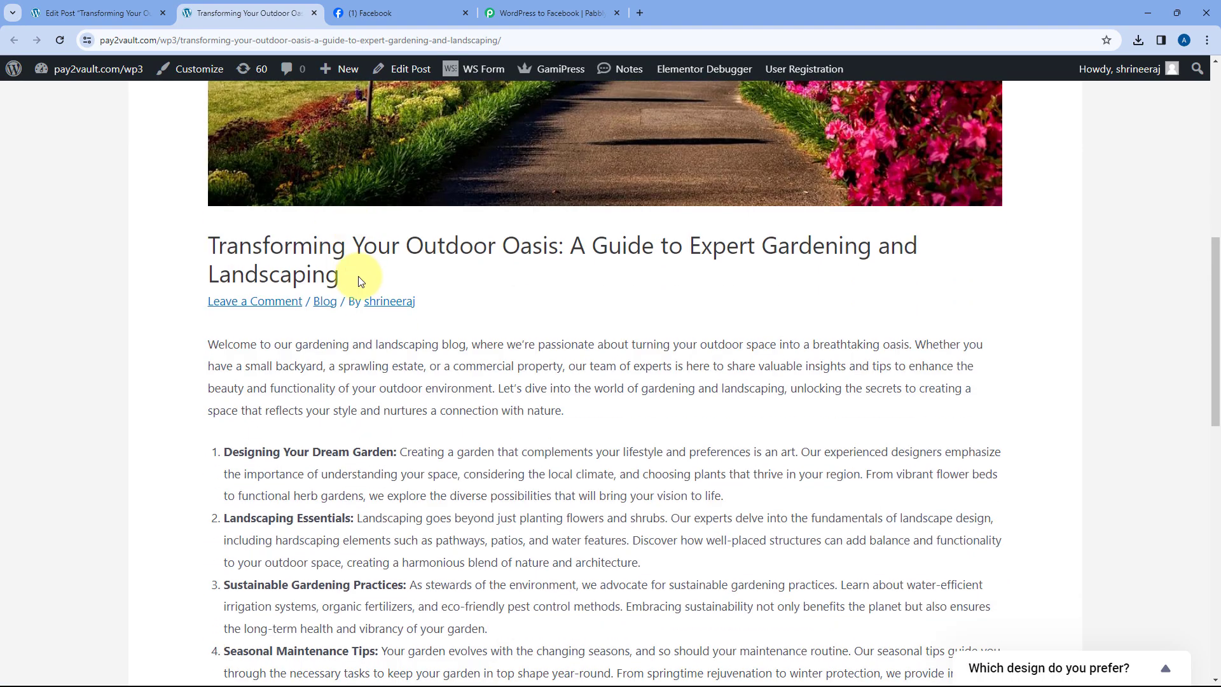
click(533, 7)
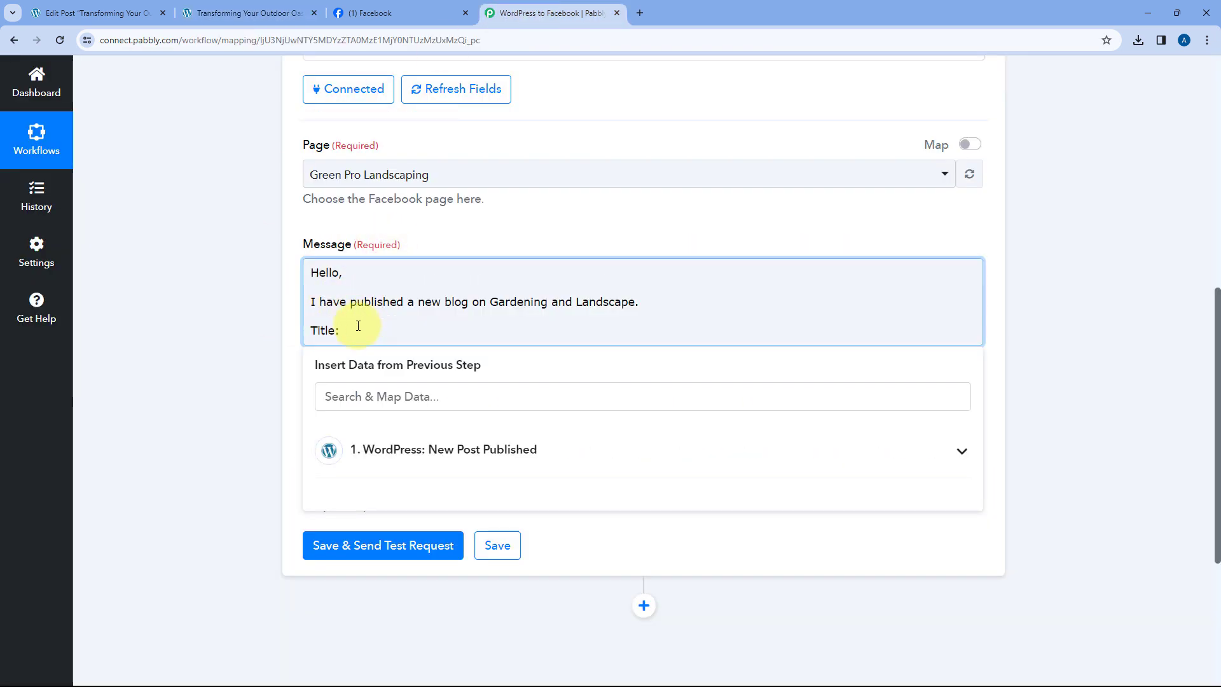
Expand the WordPress trigger and examine the Post Post Title field in its received response.
scroll(254, 330, up, 8)
click(485, 307)
scroll(225, 339, down, 2)
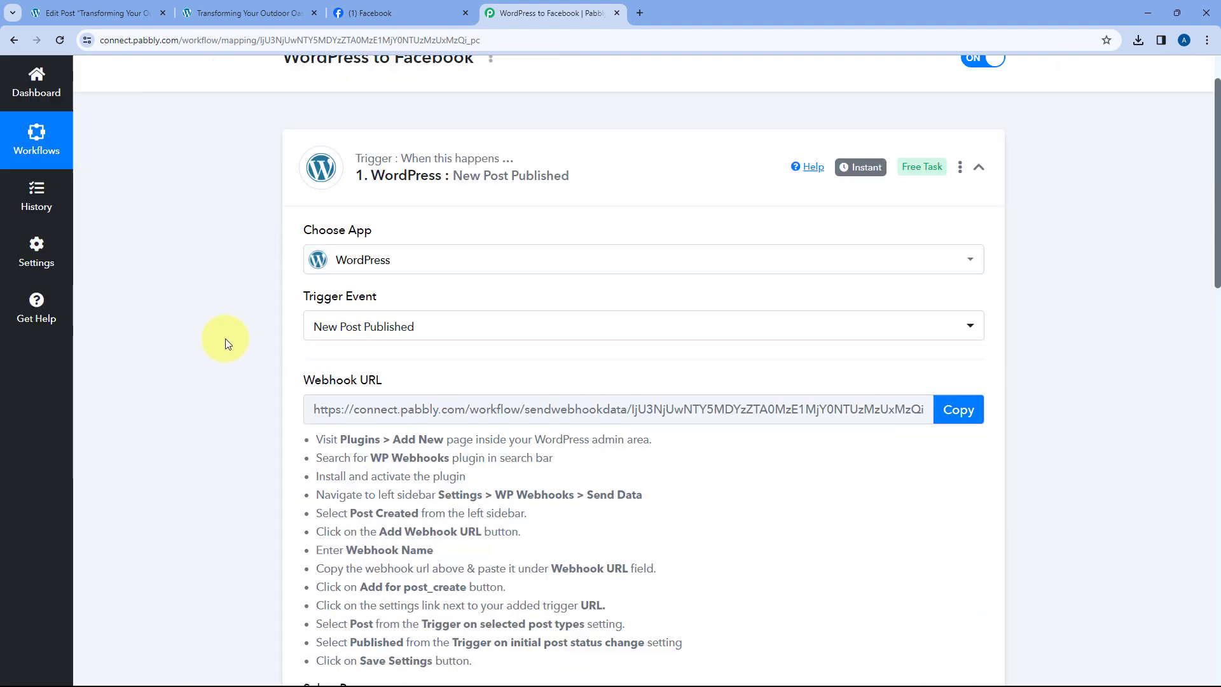
scroll(225, 339, down, 12)
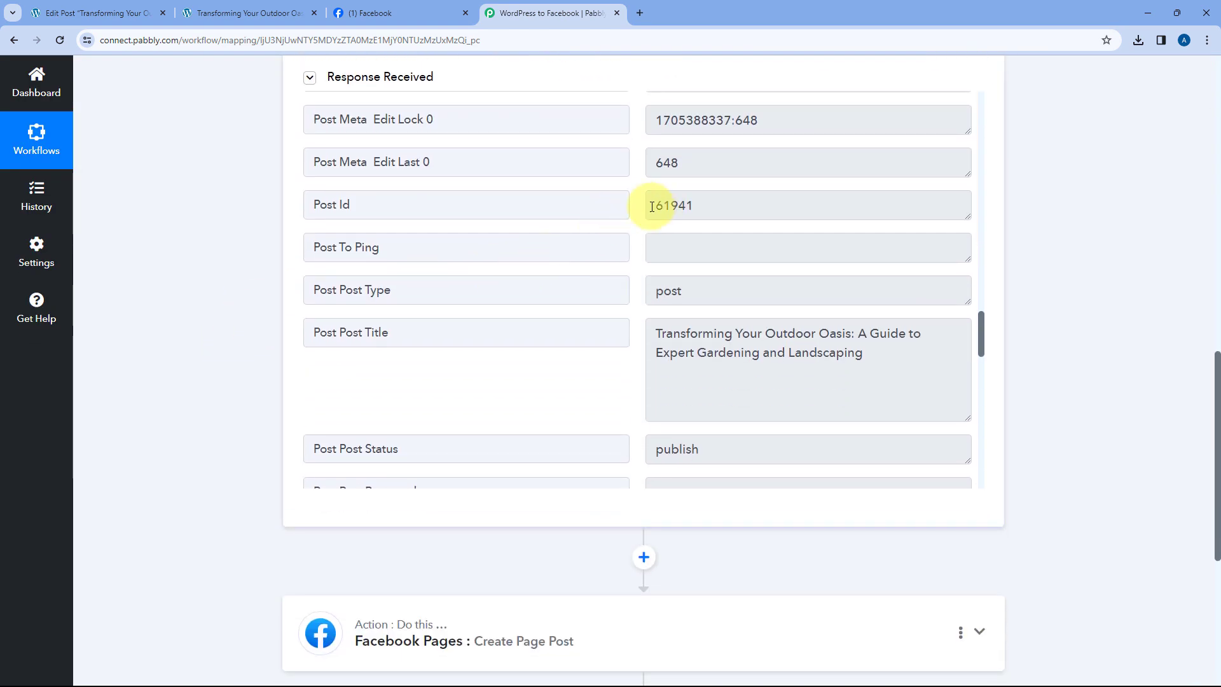
scroll(652, 207, down, 2)
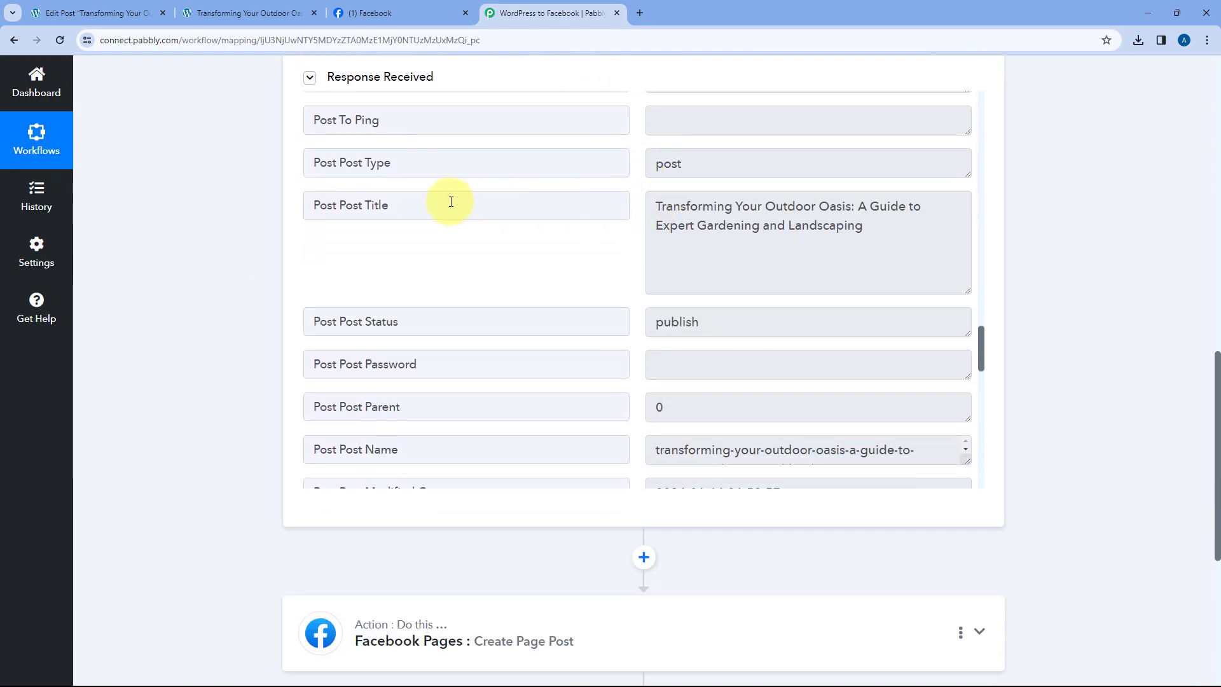
drag(451, 202, 302, 204)
drag(655, 204, 899, 225)
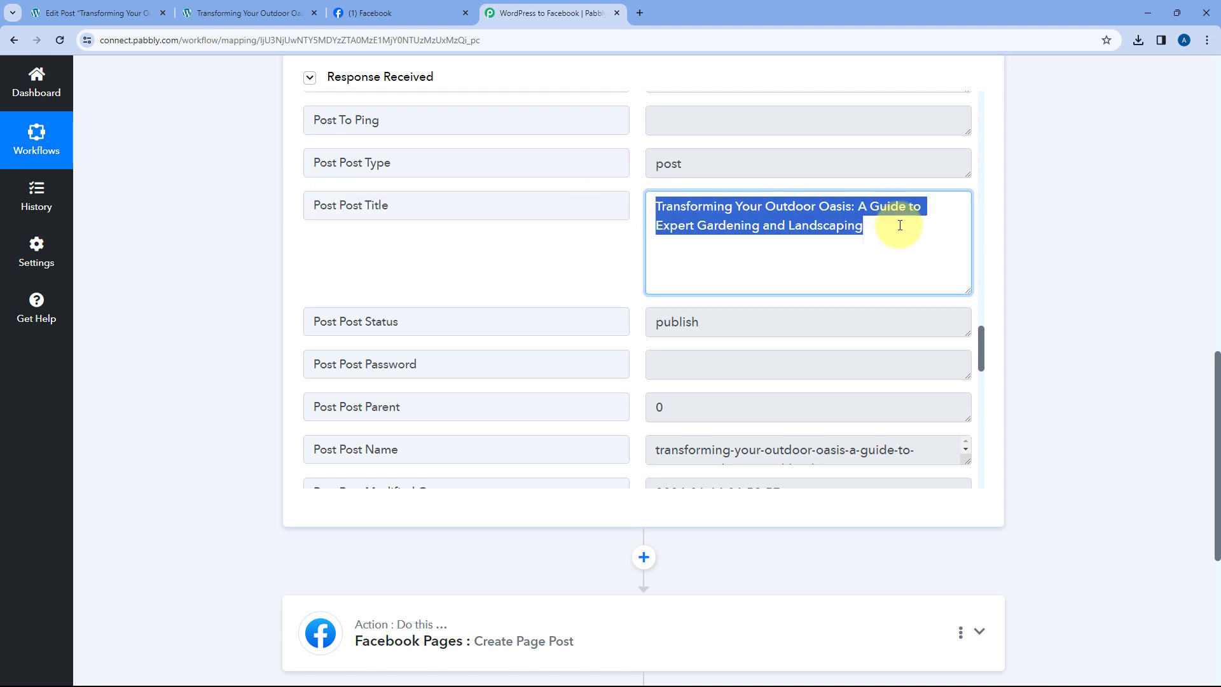
click(898, 239)
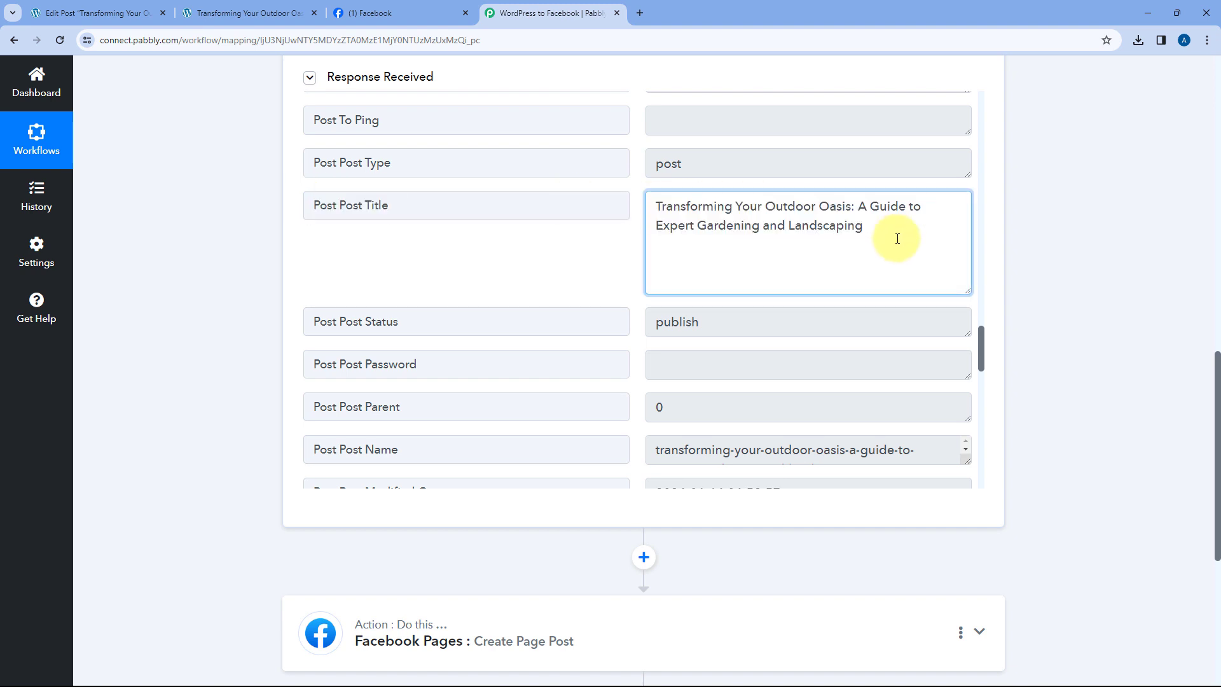
drag(866, 228, 648, 204)
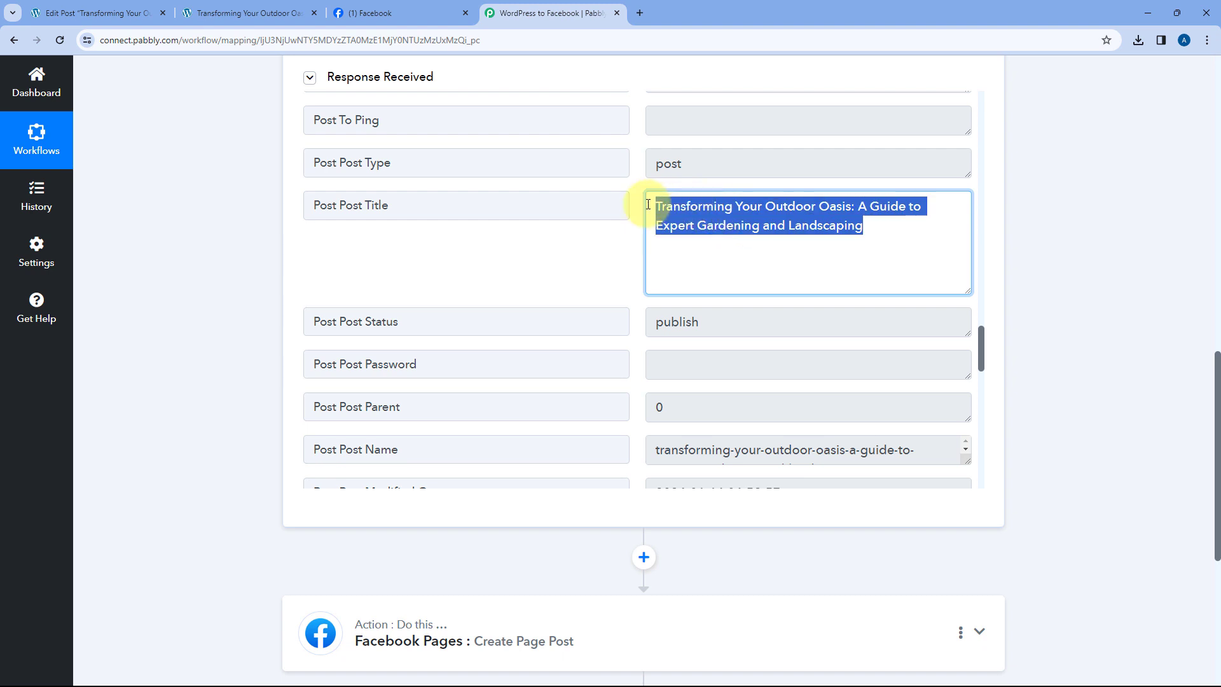
click(638, 205)
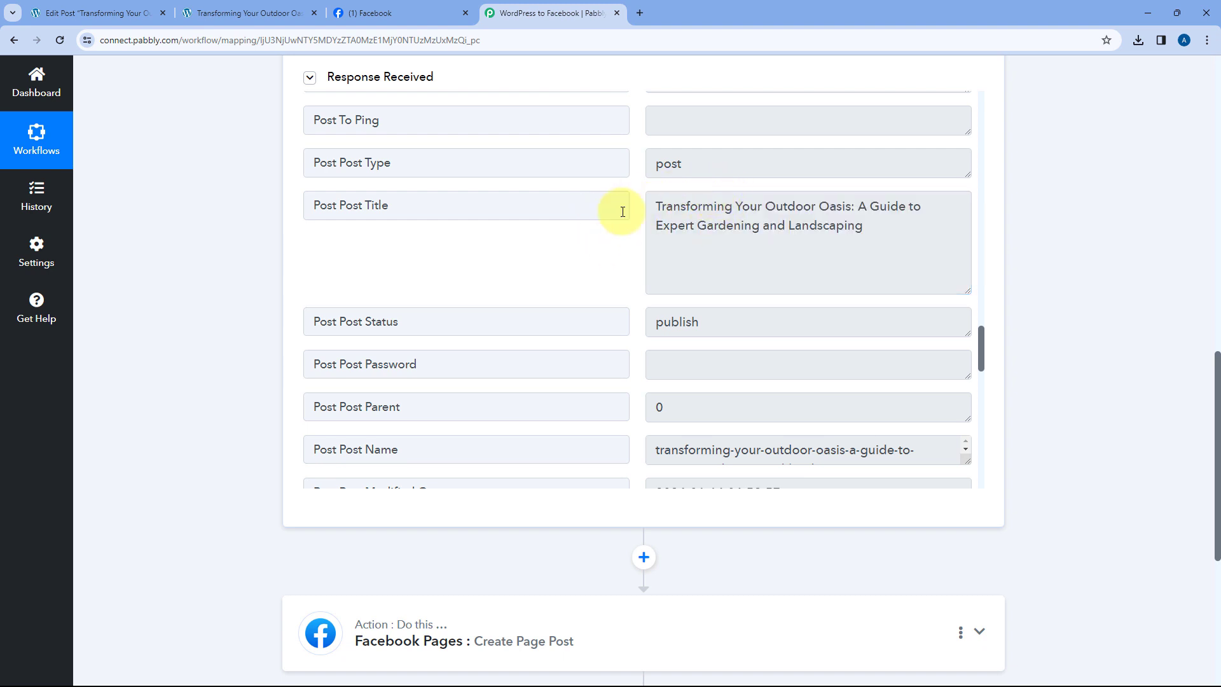
scroll(185, 361, down, 5)
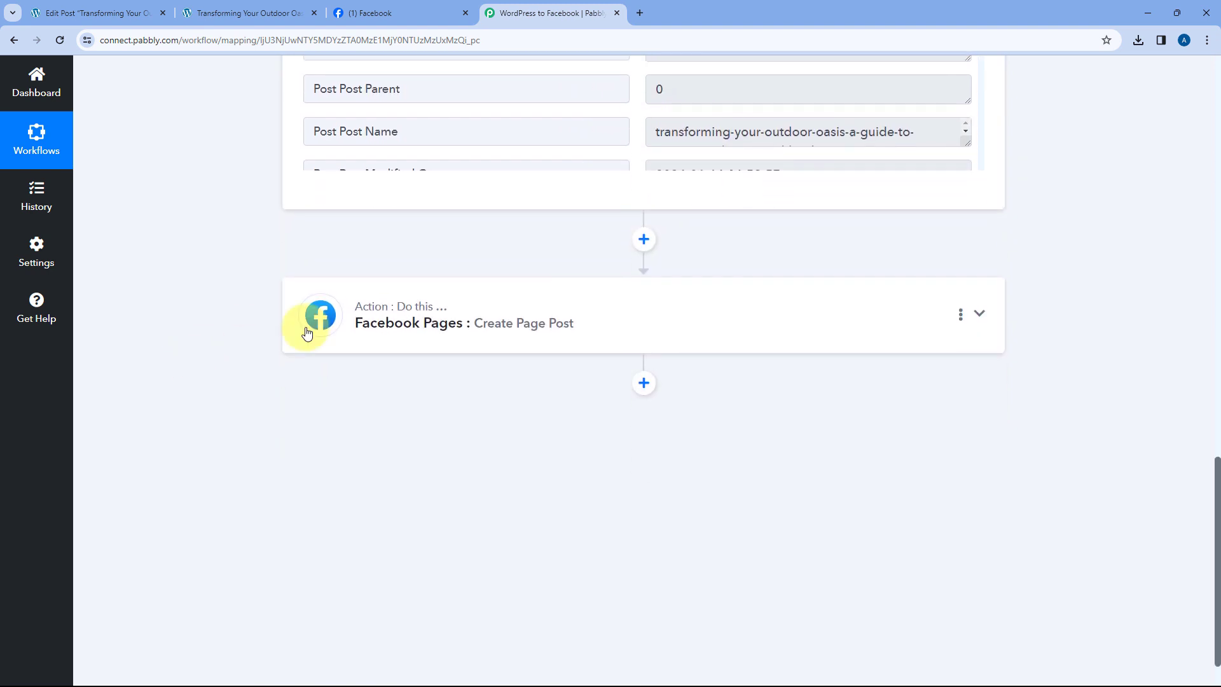
Reopen the Facebook Pages action and map the trigger's Post Post Title after "Title:" in the message.
click(424, 309)
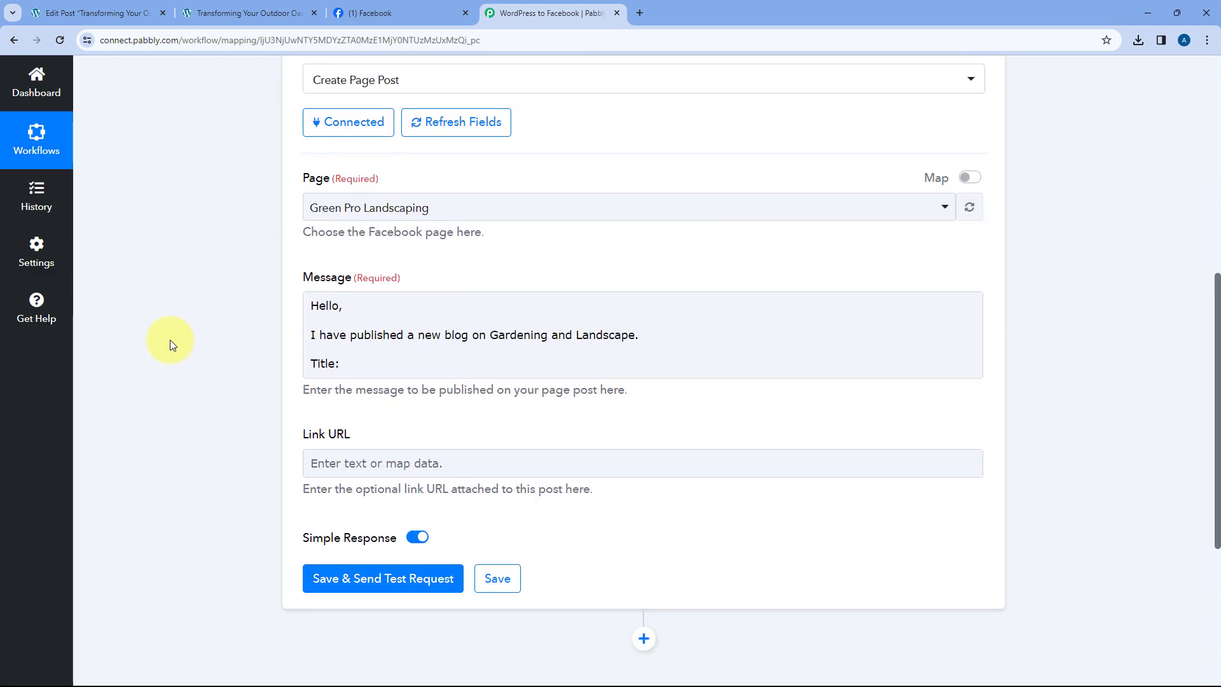
click(307, 365)
click(373, 364)
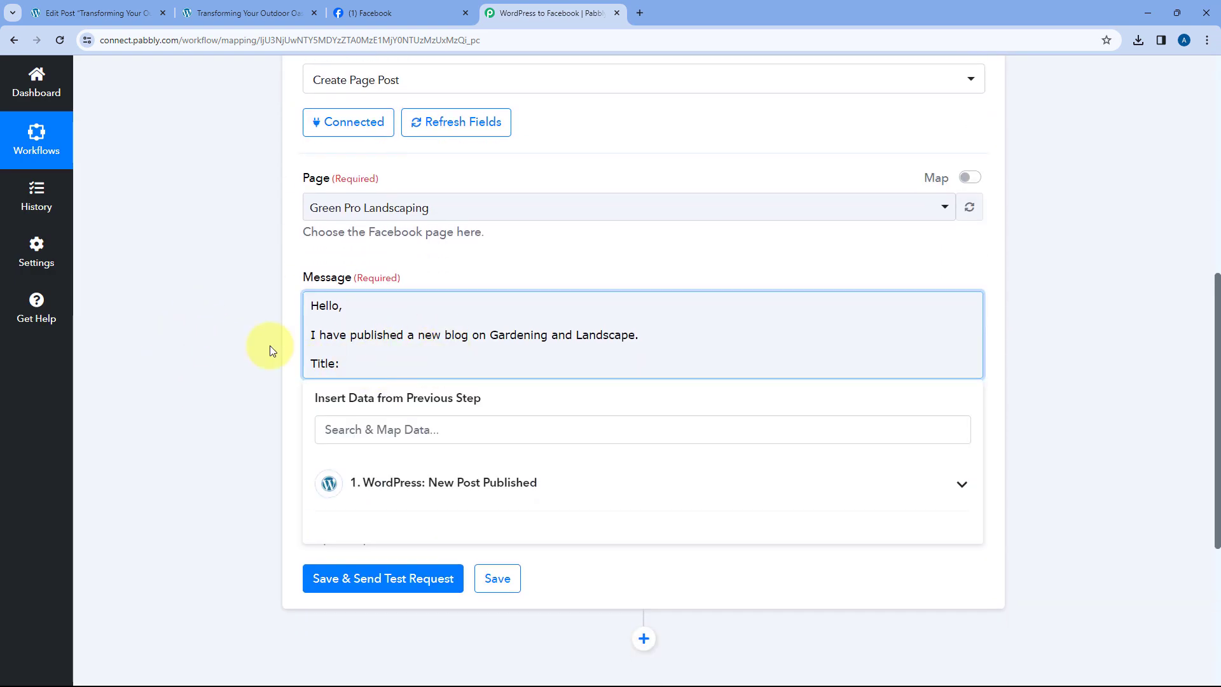
scroll(231, 358, down, 3)
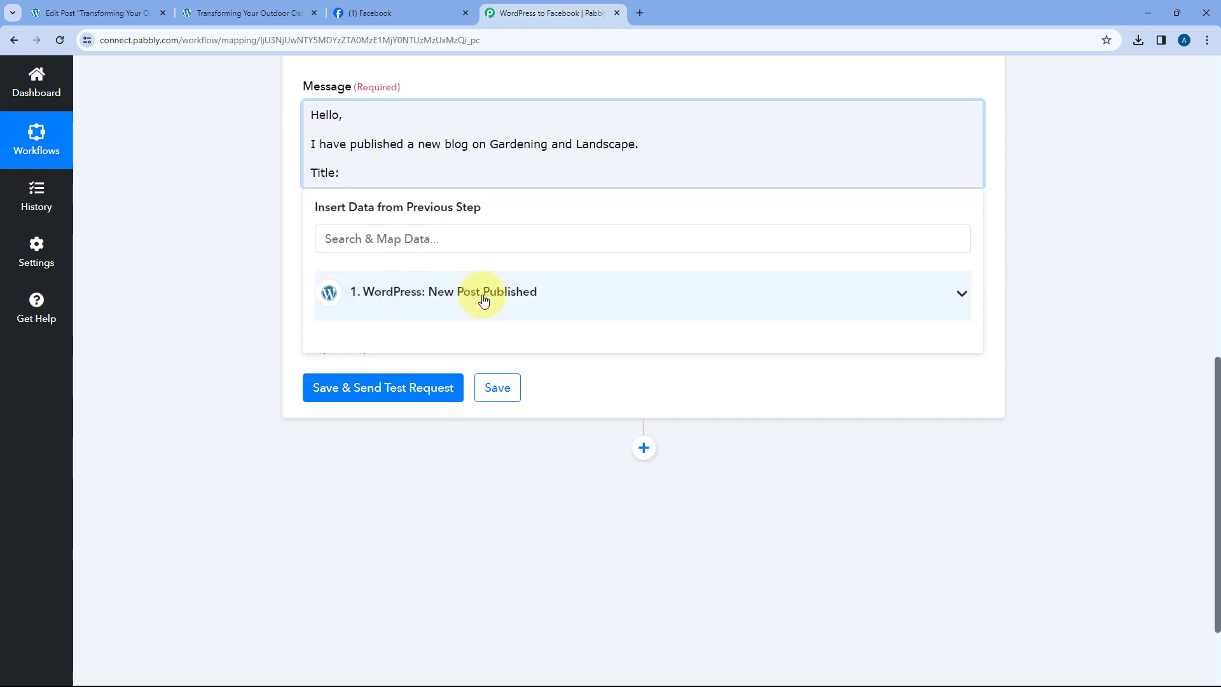
click(483, 300)
scroll(245, 292, down, 1)
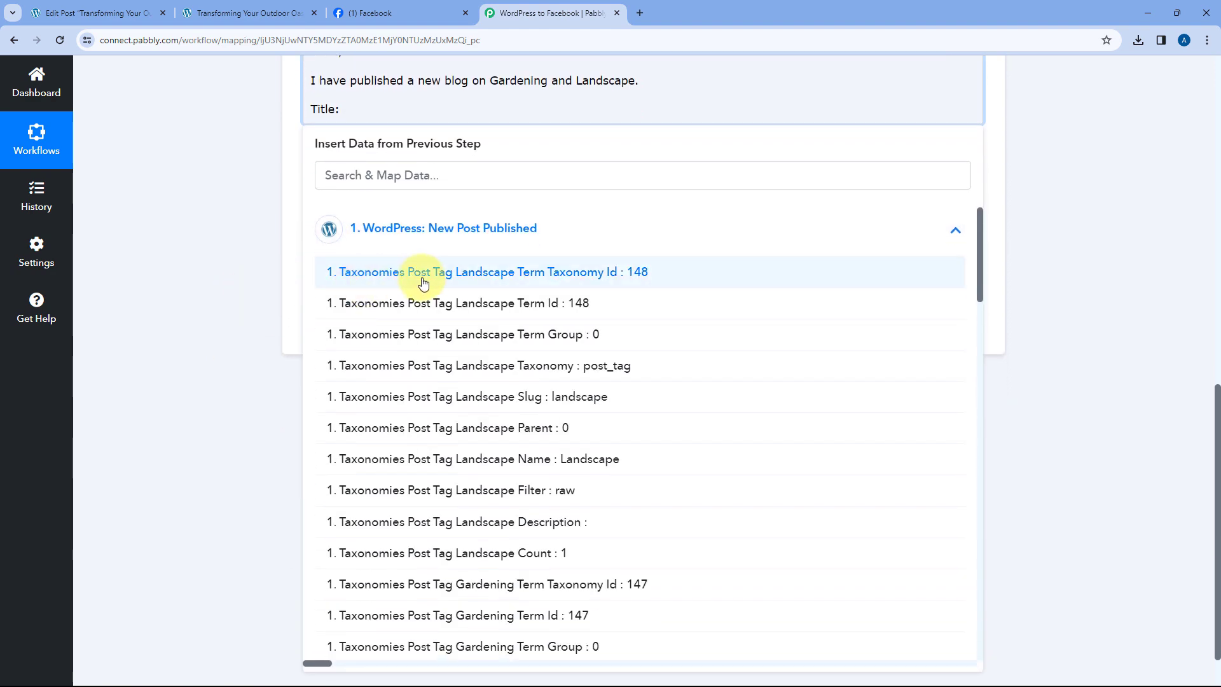
scroll(423, 284, down, 10)
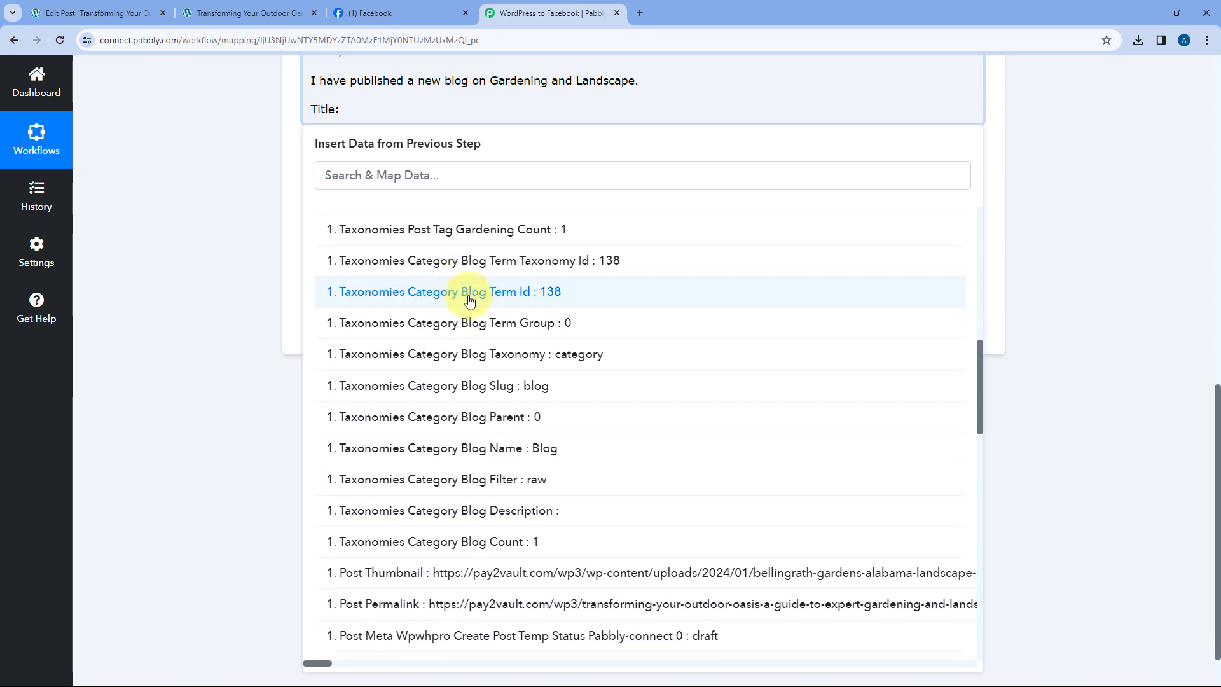
scroll(469, 300, down, 4)
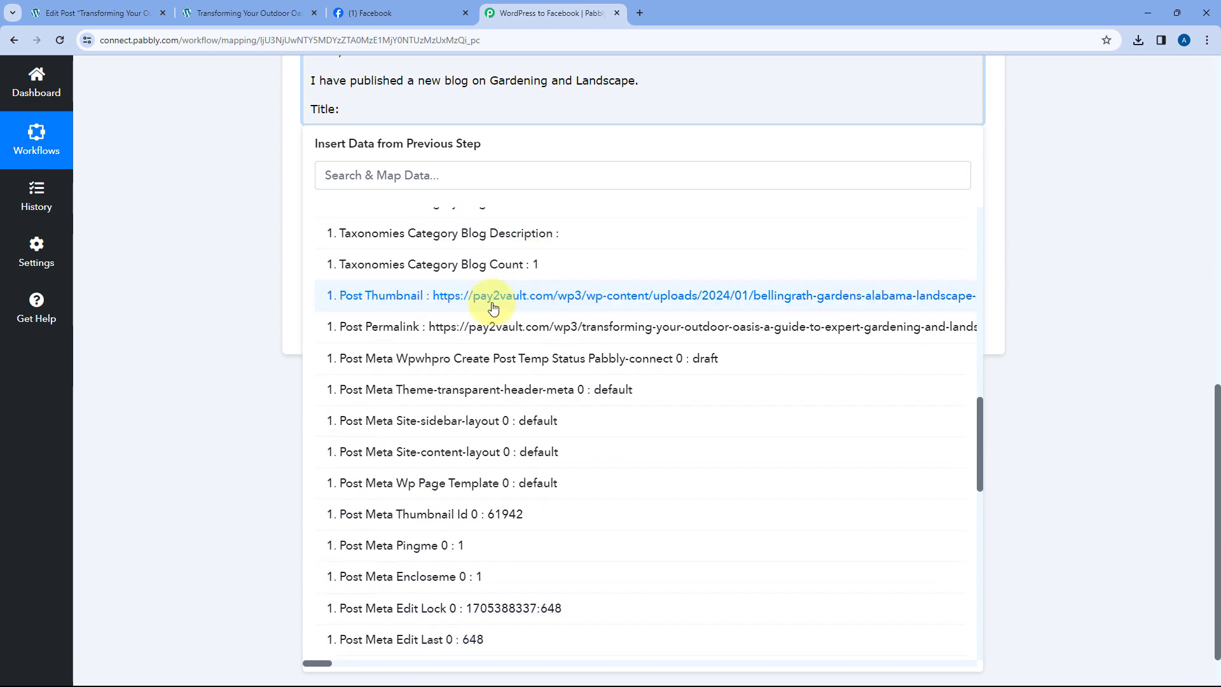
scroll(493, 307, down, 7)
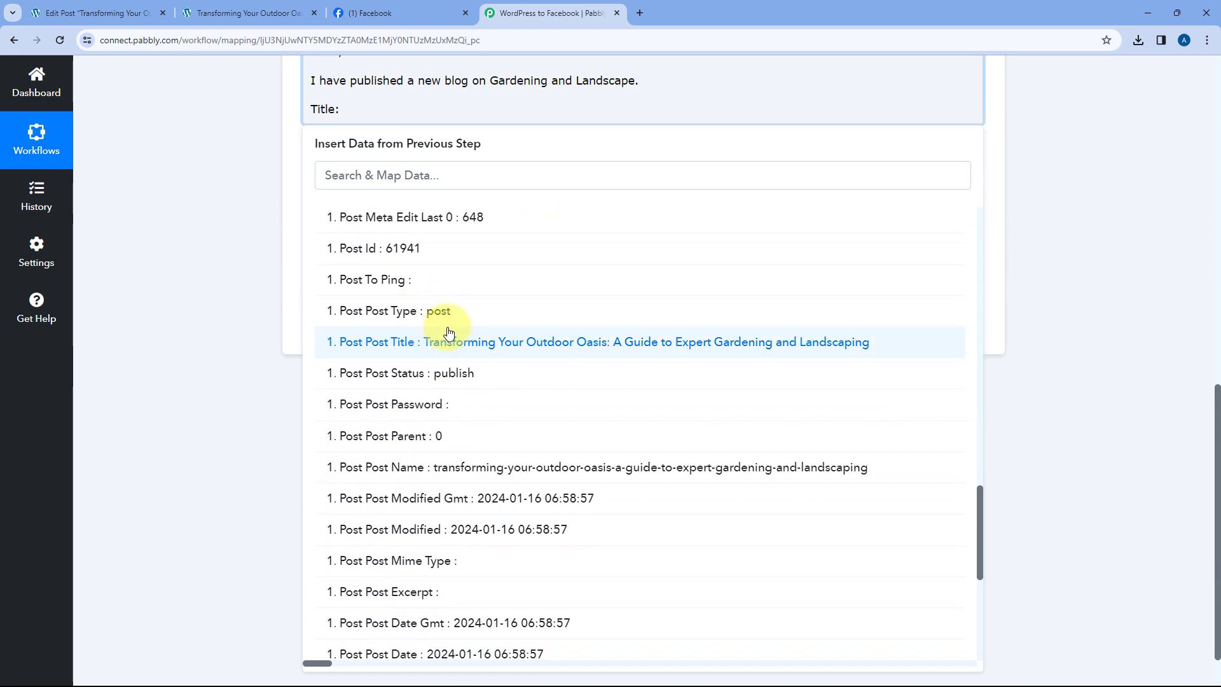
click(347, 342)
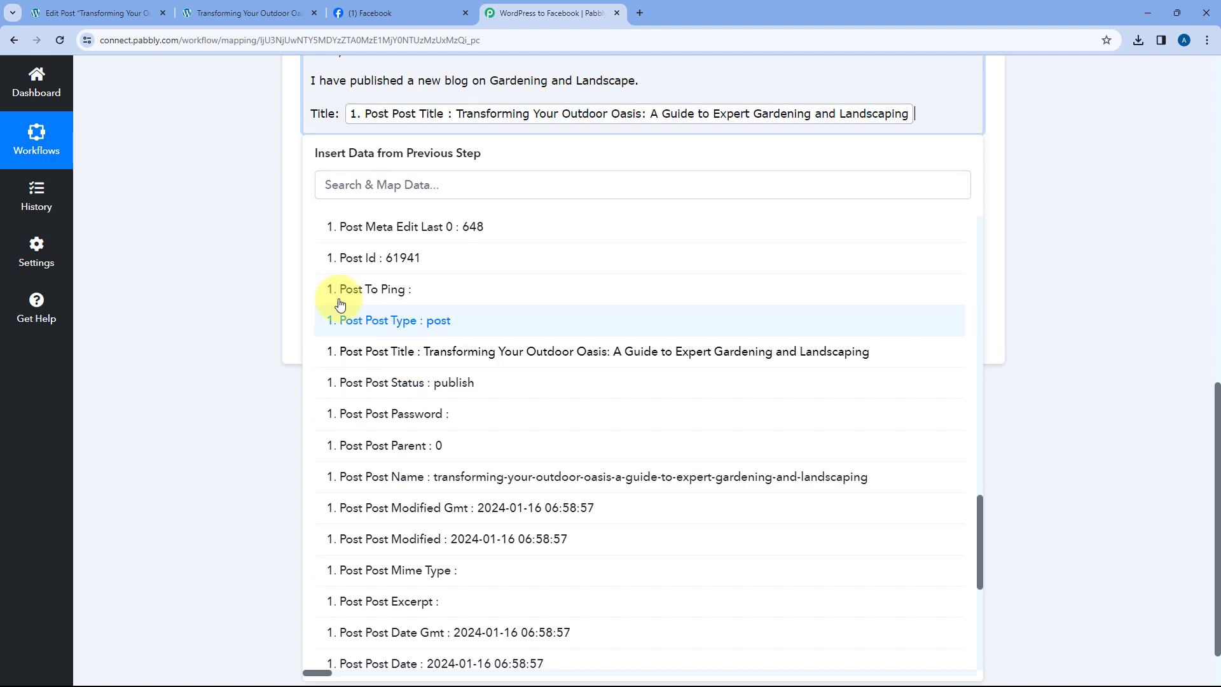
click(247, 288)
scroll(287, 248, up, 3)
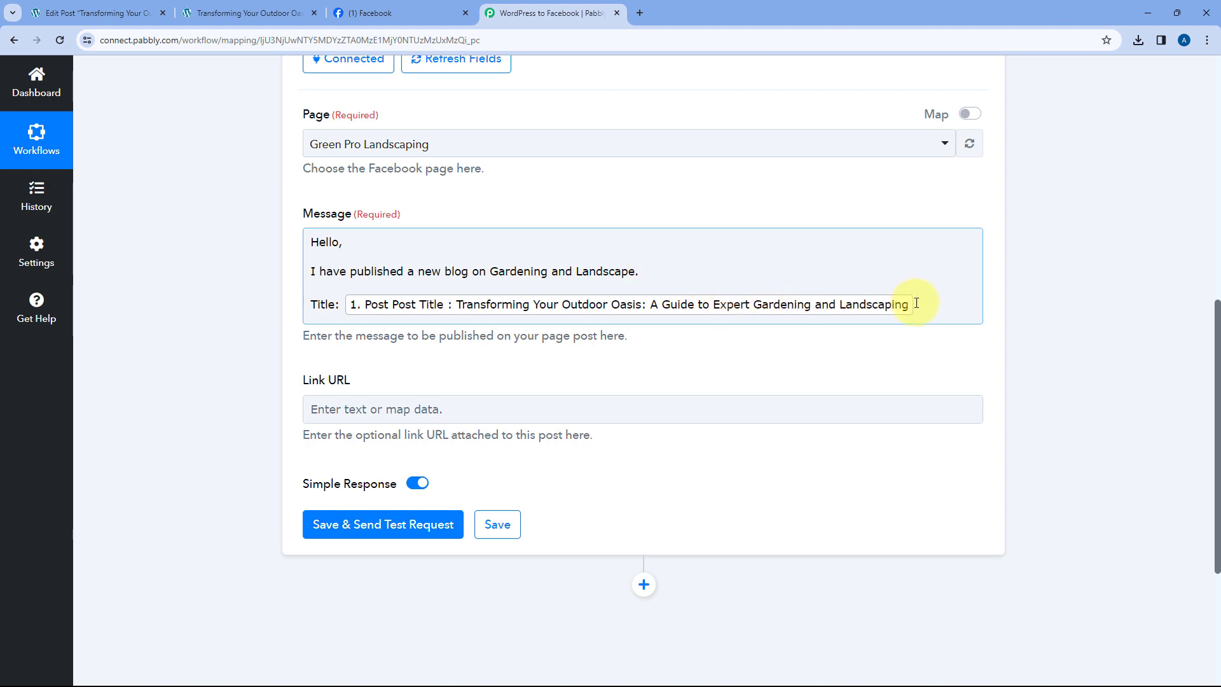
Review the WordPress trigger's setup and received response once more.
scroll(622, 219, up, 8)
click(595, 278)
scroll(250, 321, down, 5)
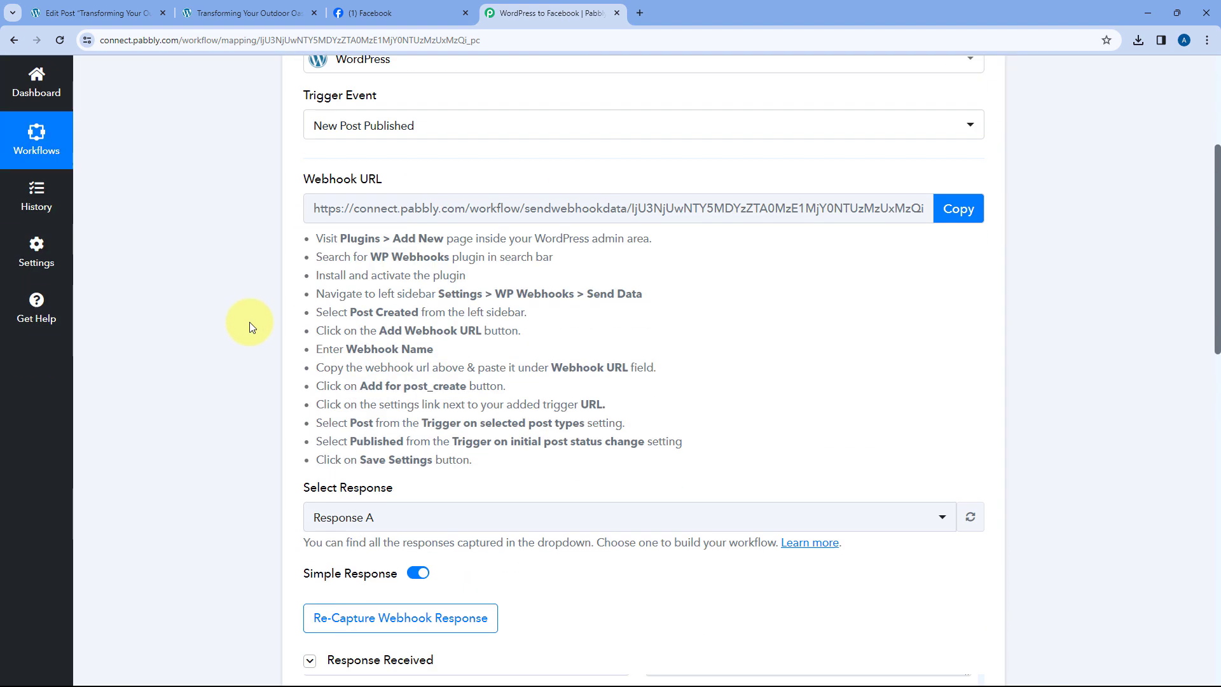
scroll(249, 321, down, 8)
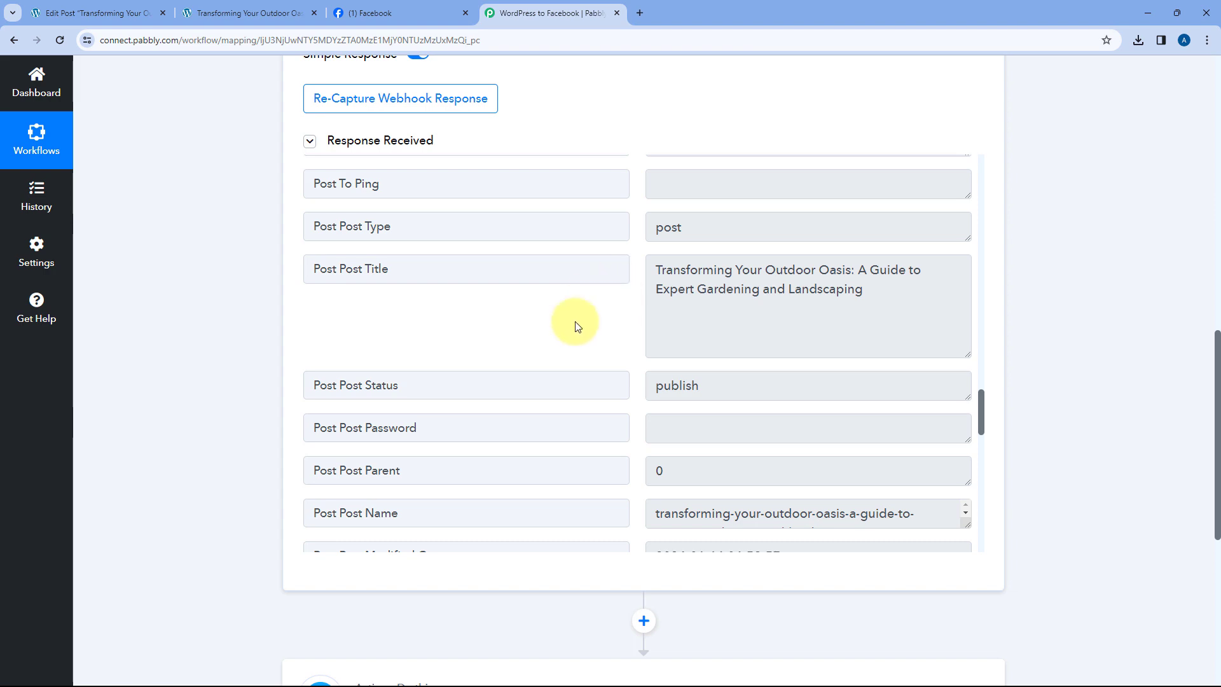
scroll(594, 321, down, 3)
scroll(234, 338, down, 7)
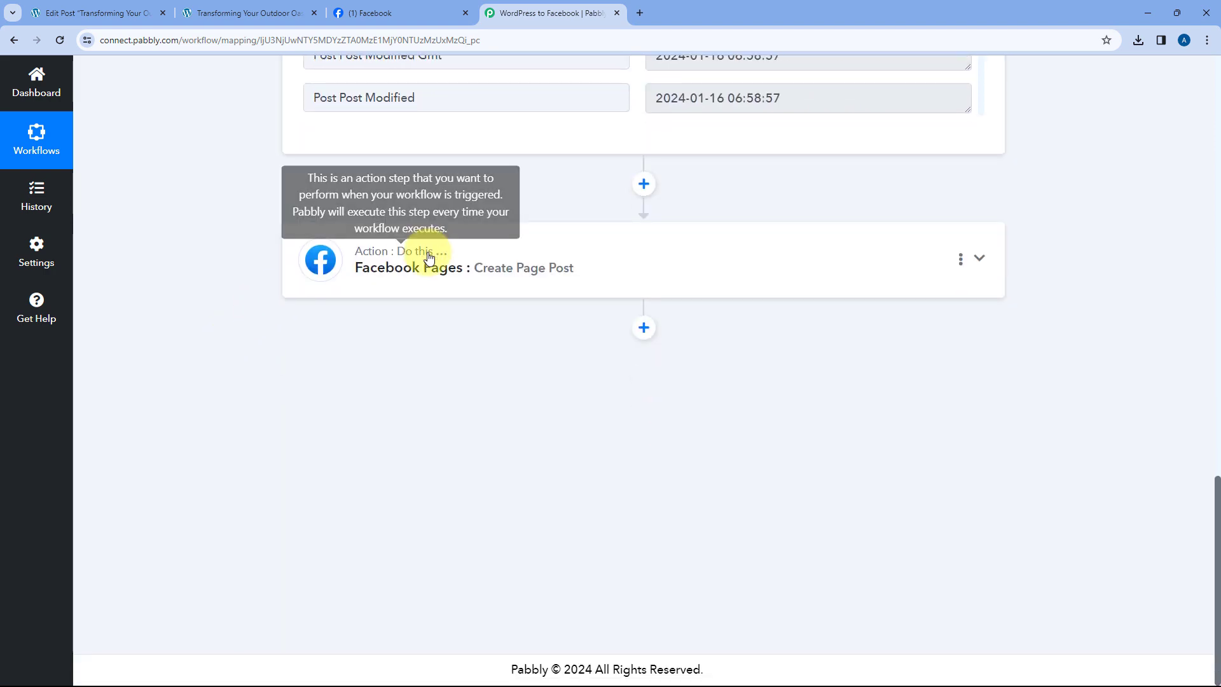
Reopen the Facebook Pages action and change the message's title label to "Title-".
click(429, 257)
scroll(237, 269, up, 3)
scroll(471, 331, down, 2)
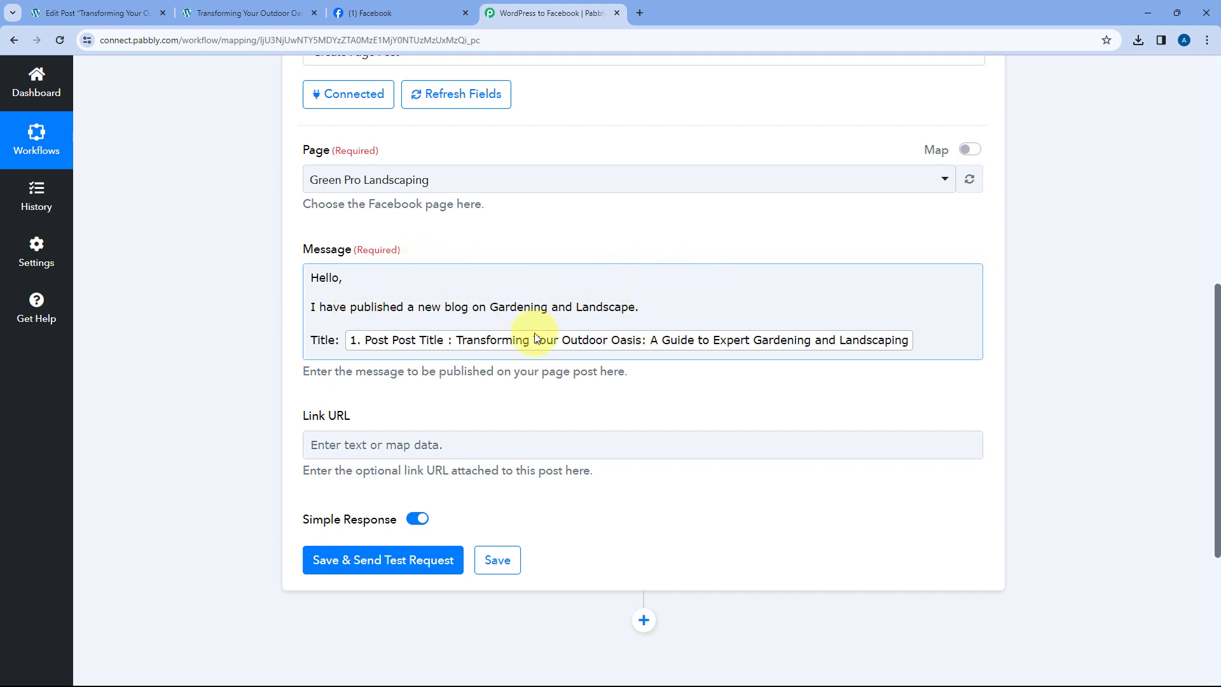
click(339, 339)
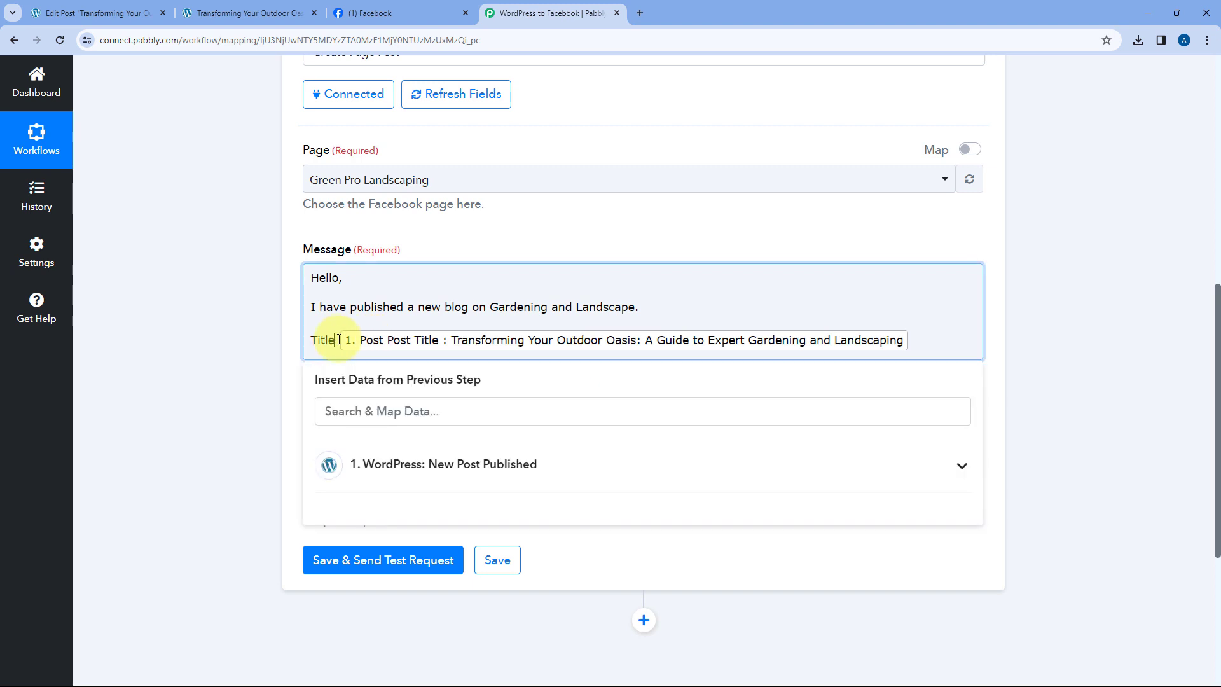
click(280, 331)
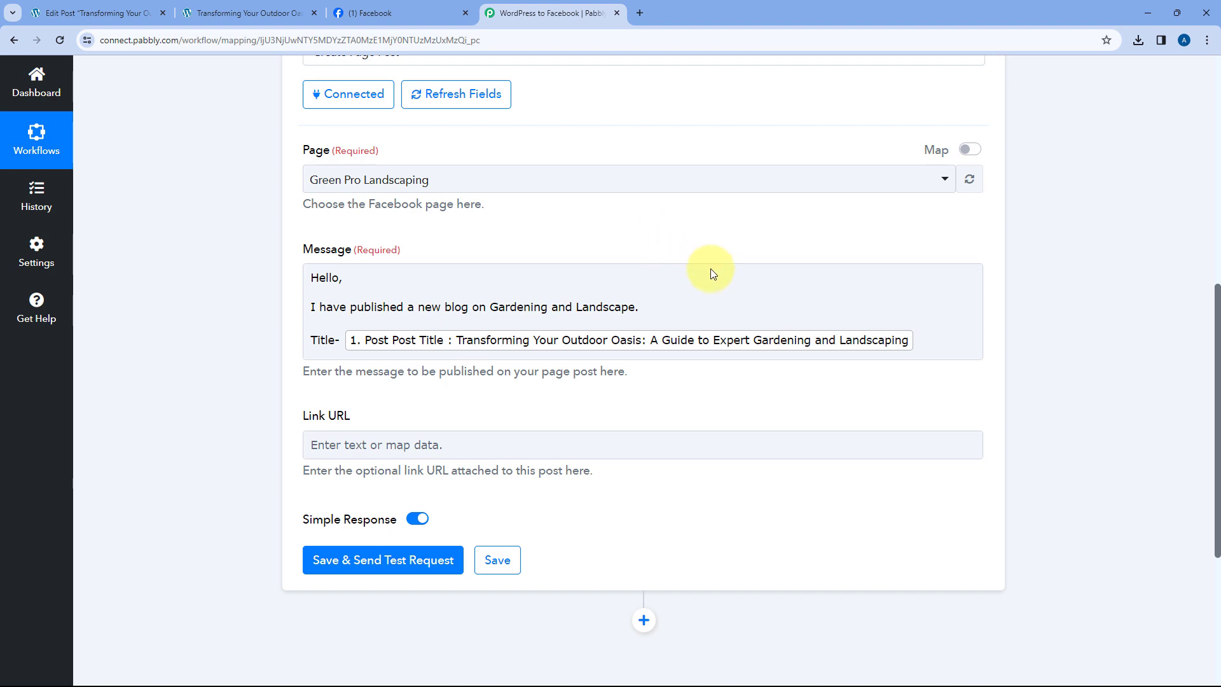
Map the trigger's Post Post Content on a new line below the title in the message.
click(937, 341)
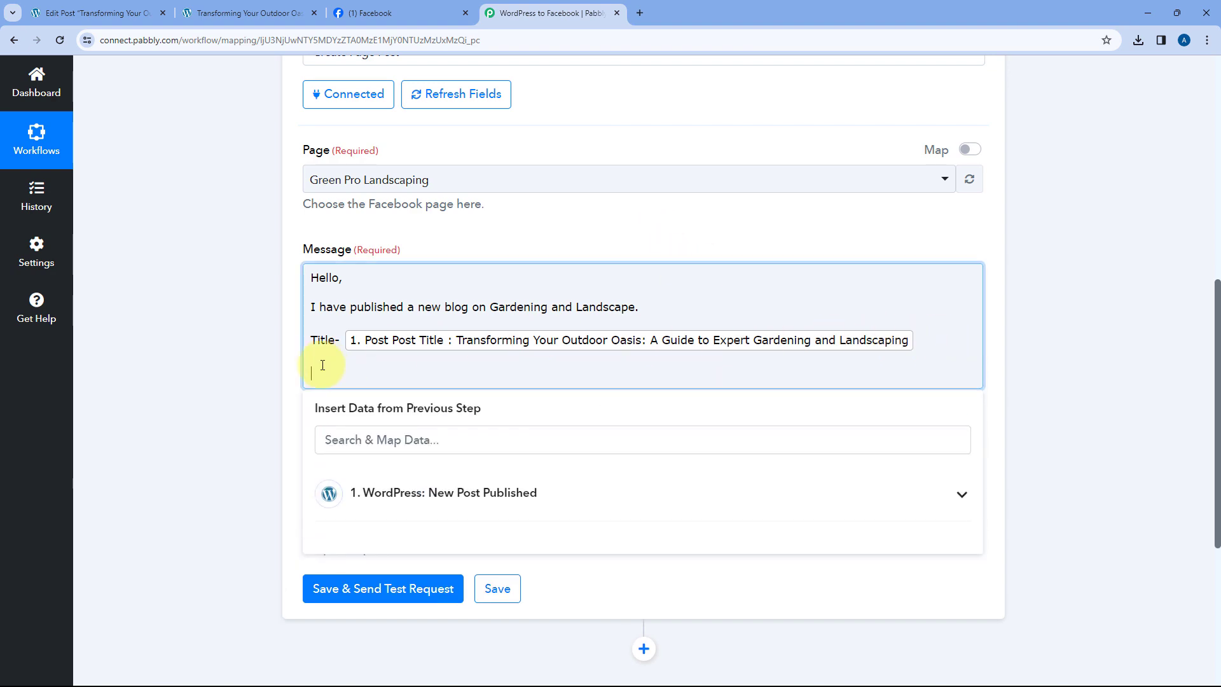
click(401, 479)
scroll(523, 341, down, 5)
scroll(523, 341, down, 15)
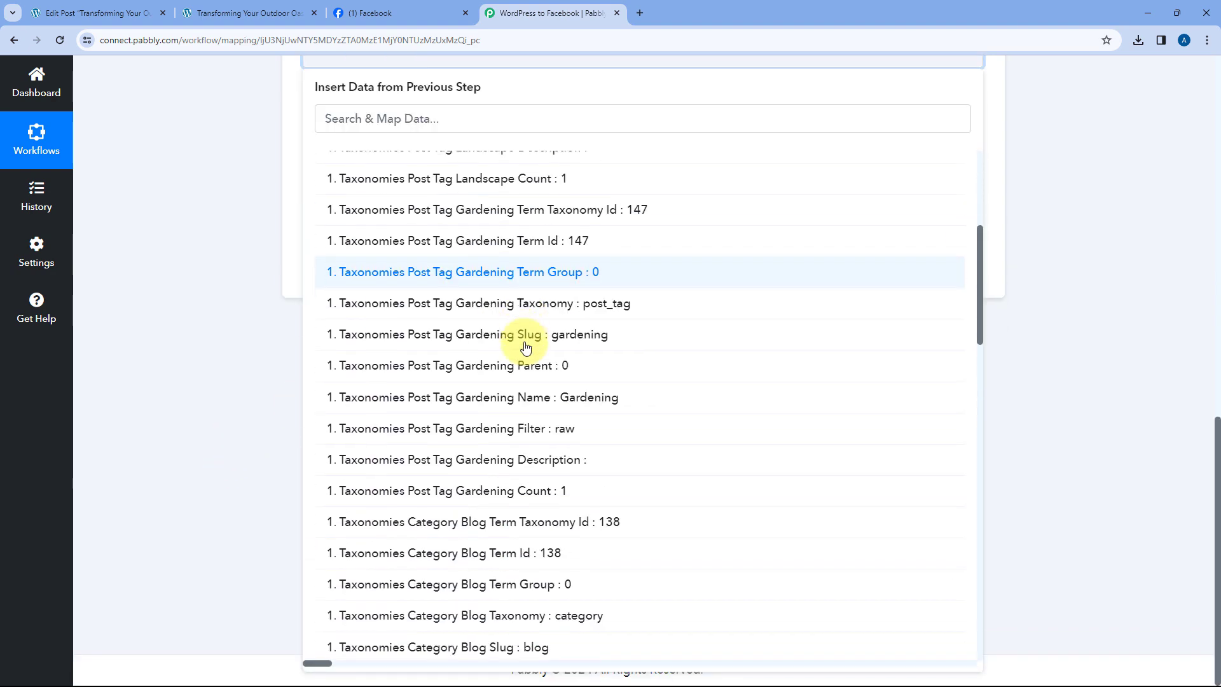
scroll(523, 347, down, 10)
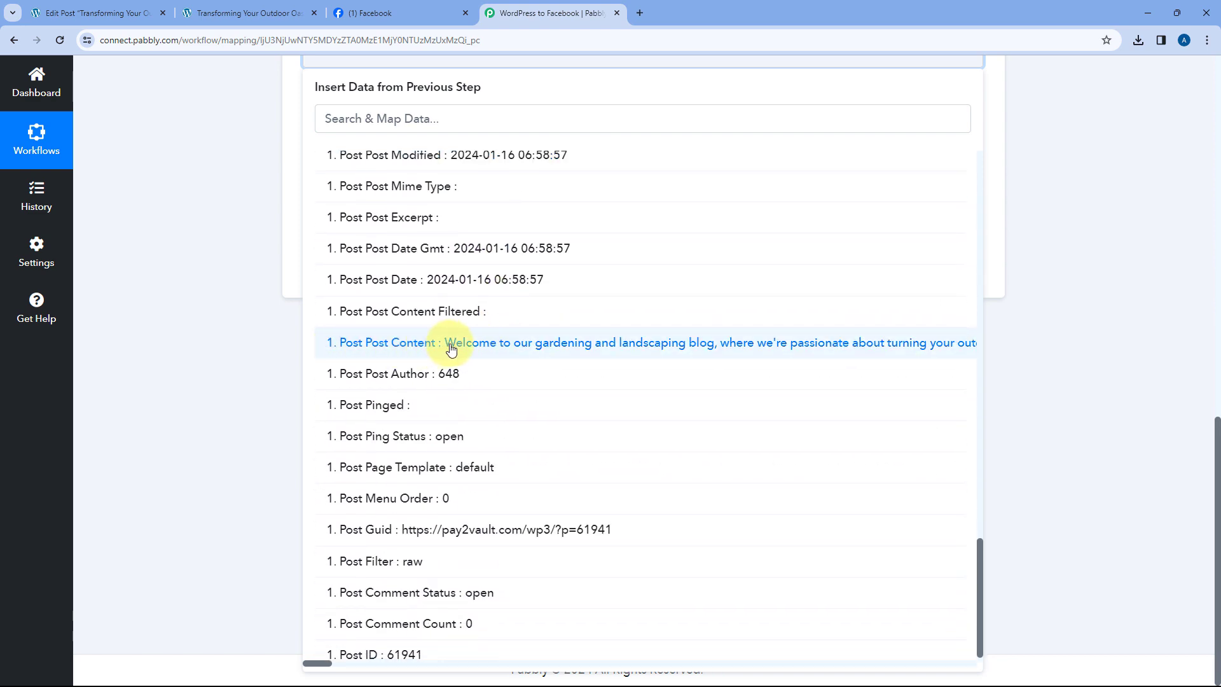
click(451, 343)
Compare the mapped content with the text of the live WordPress post and return to the workflow.
scroll(270, 337, up, 3)
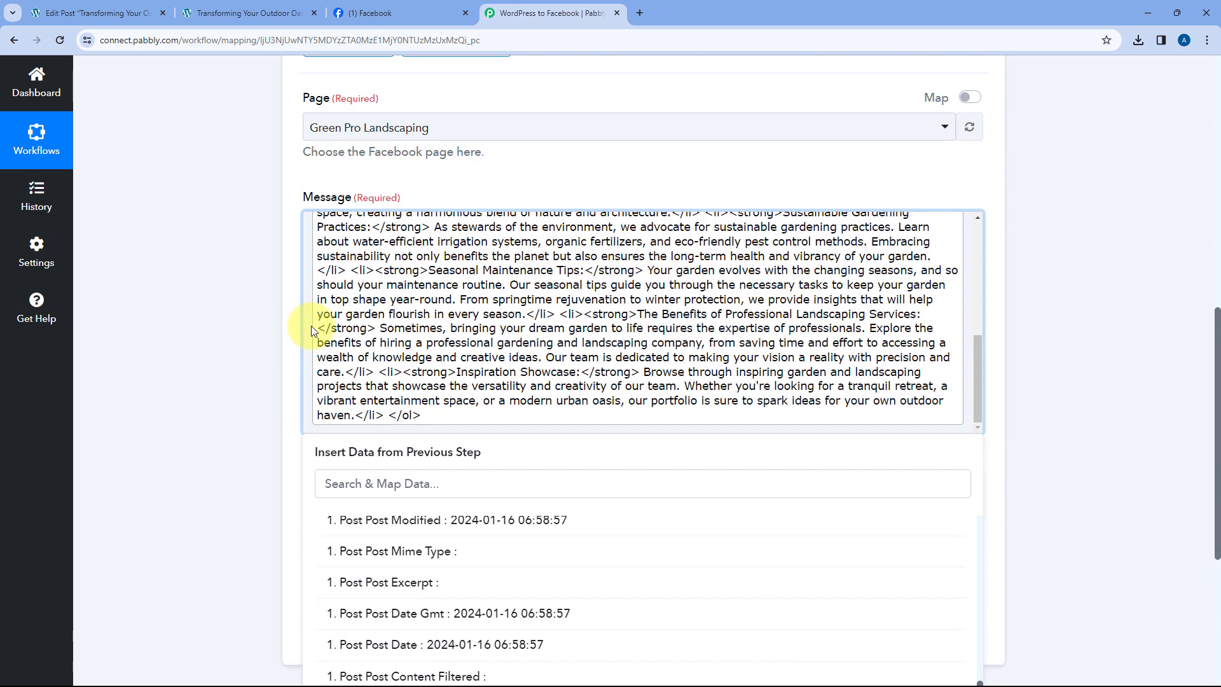
scroll(445, 273, up, 3)
click(248, 13)
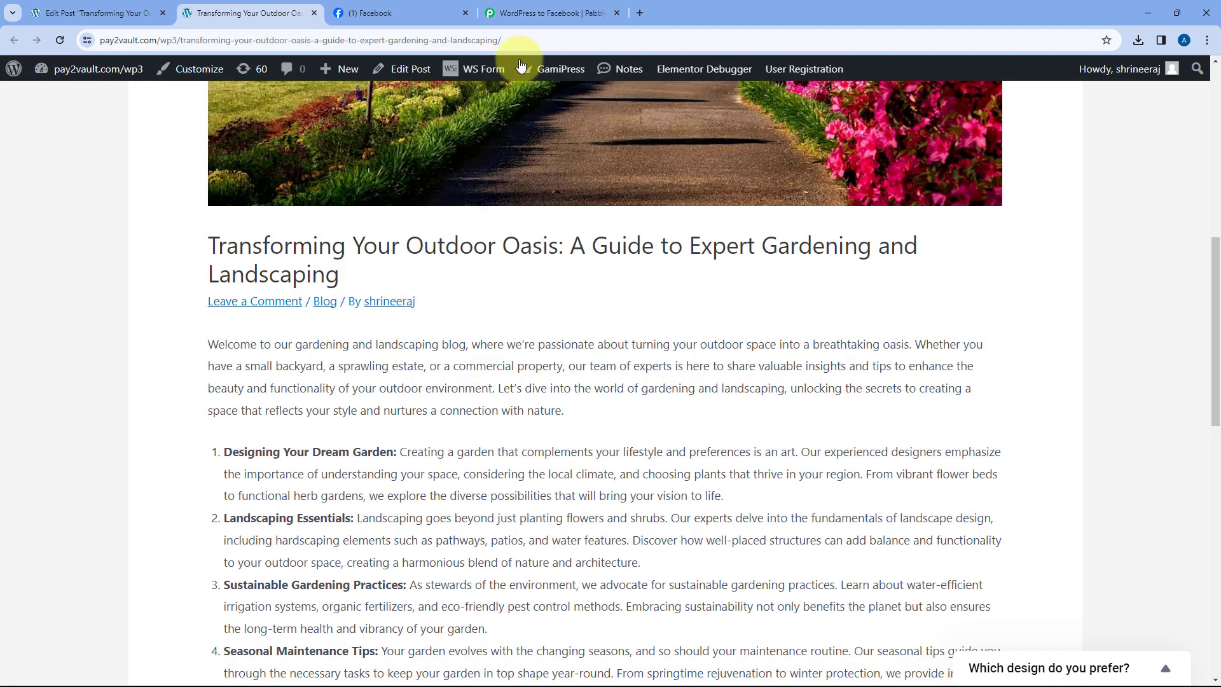
click(518, 12)
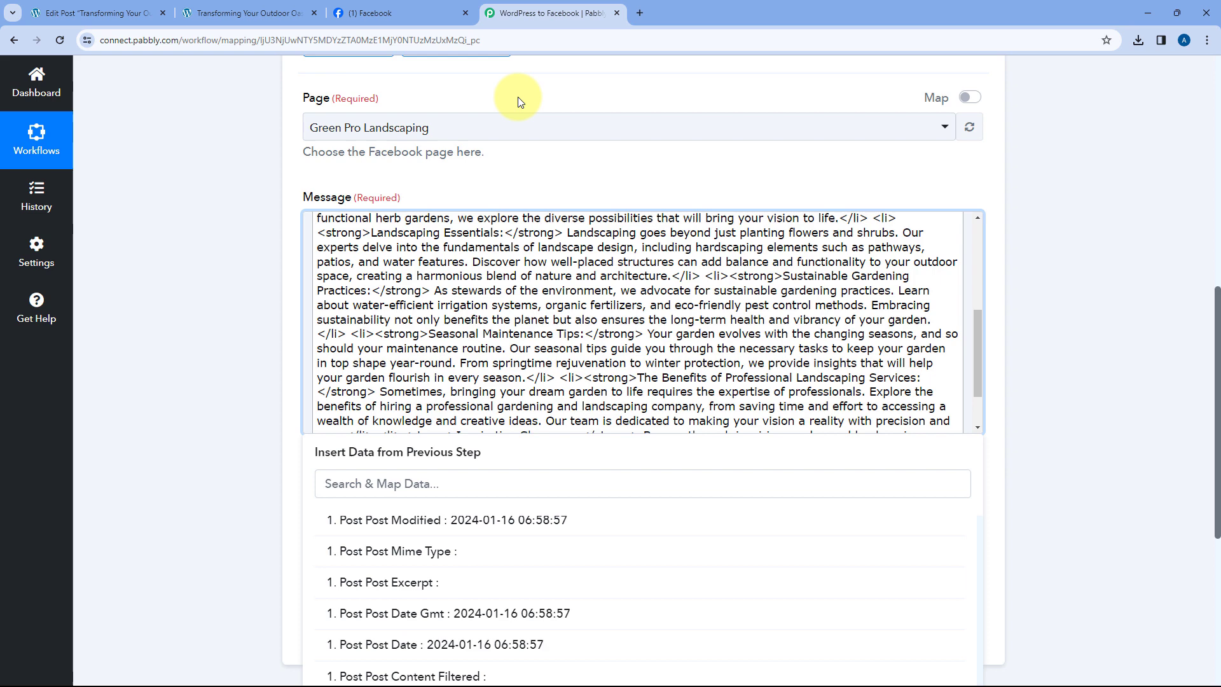
Remove the mapped Post Post Content from the message.
click(593, 314)
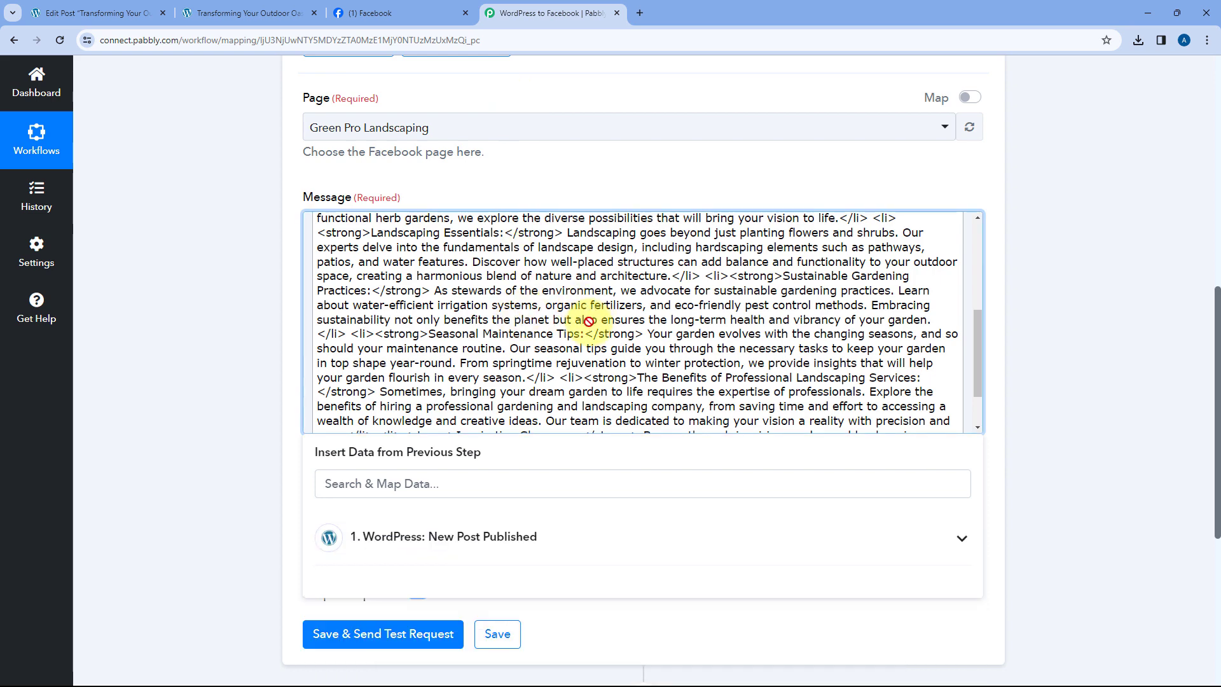
key(BackSpace)
key(BackSpace)
click(244, 309)
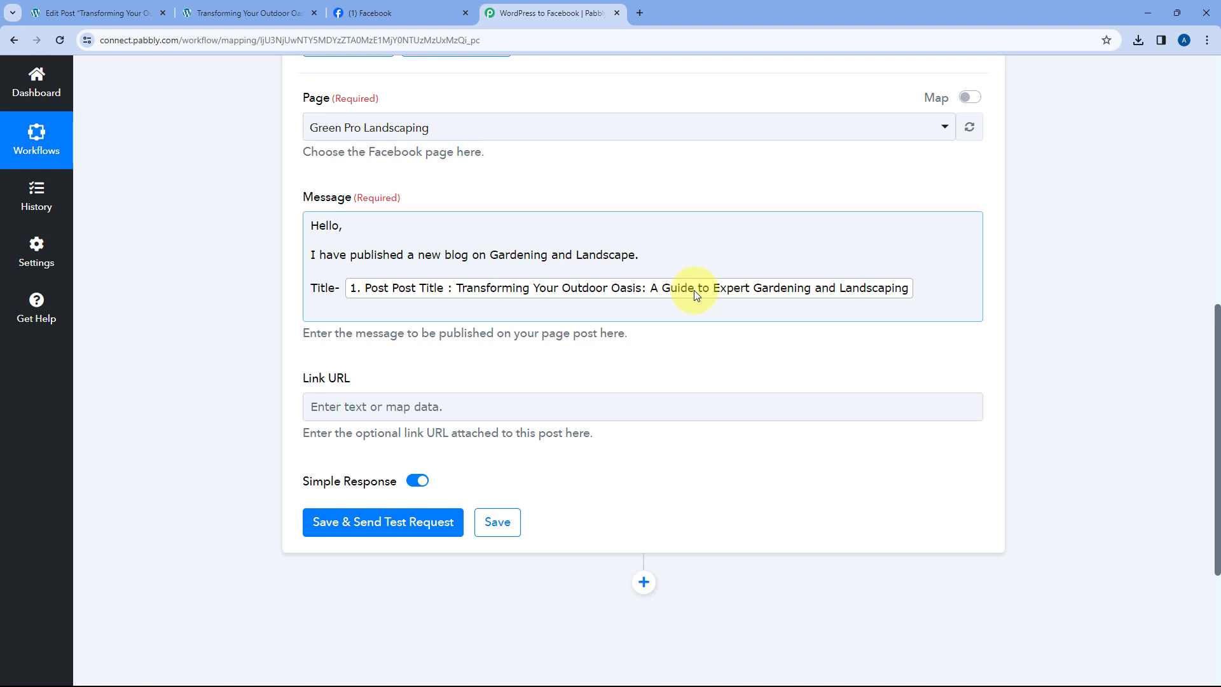
click(339, 407)
click(427, 222)
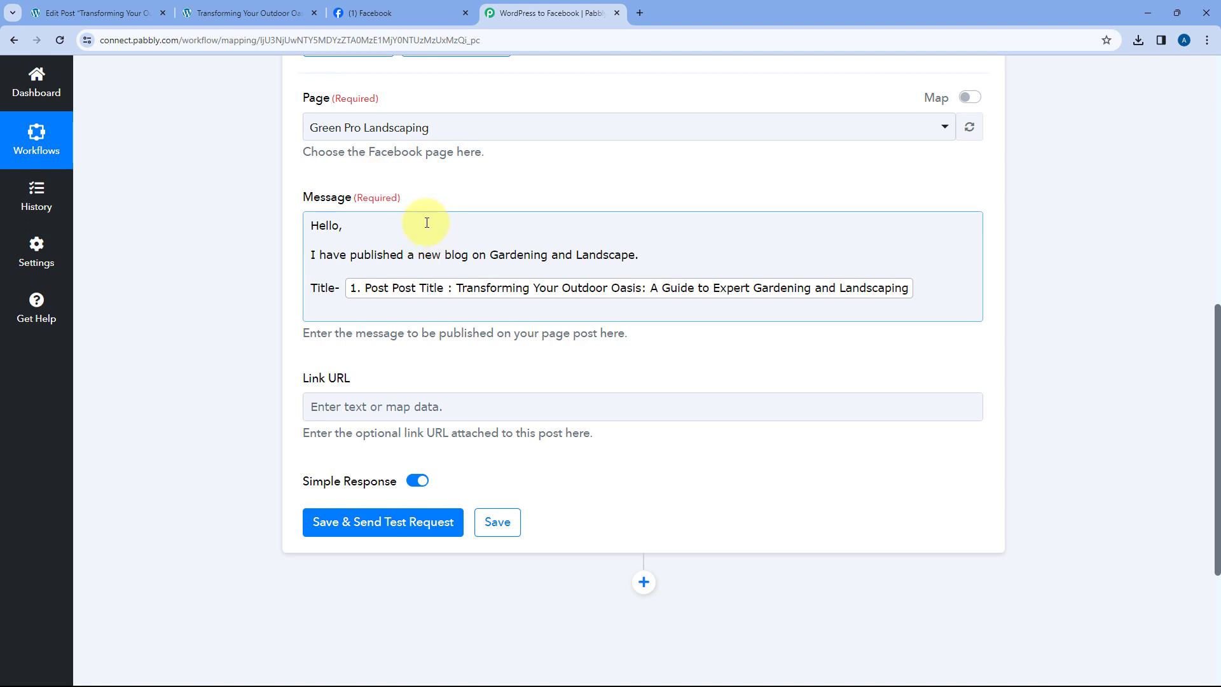
click(260, 403)
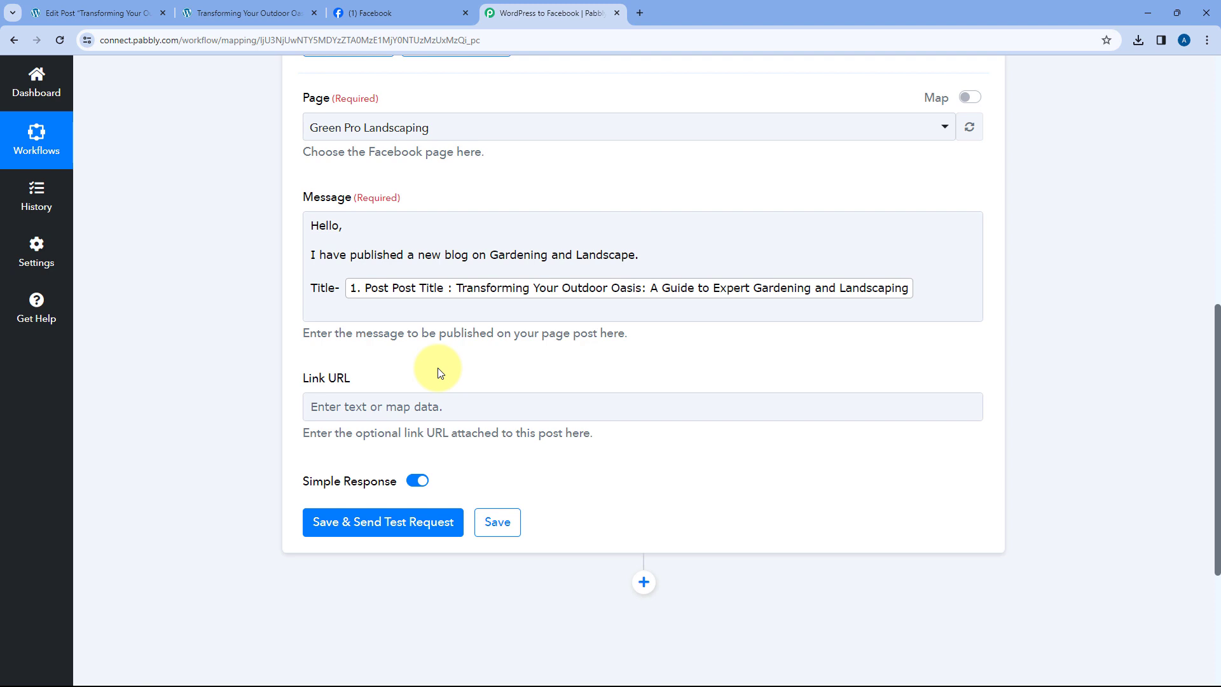
Map the WordPress trigger's Post Permalink into the Facebook action's Link URL.
scroll(441, 373, down, 2)
click(426, 279)
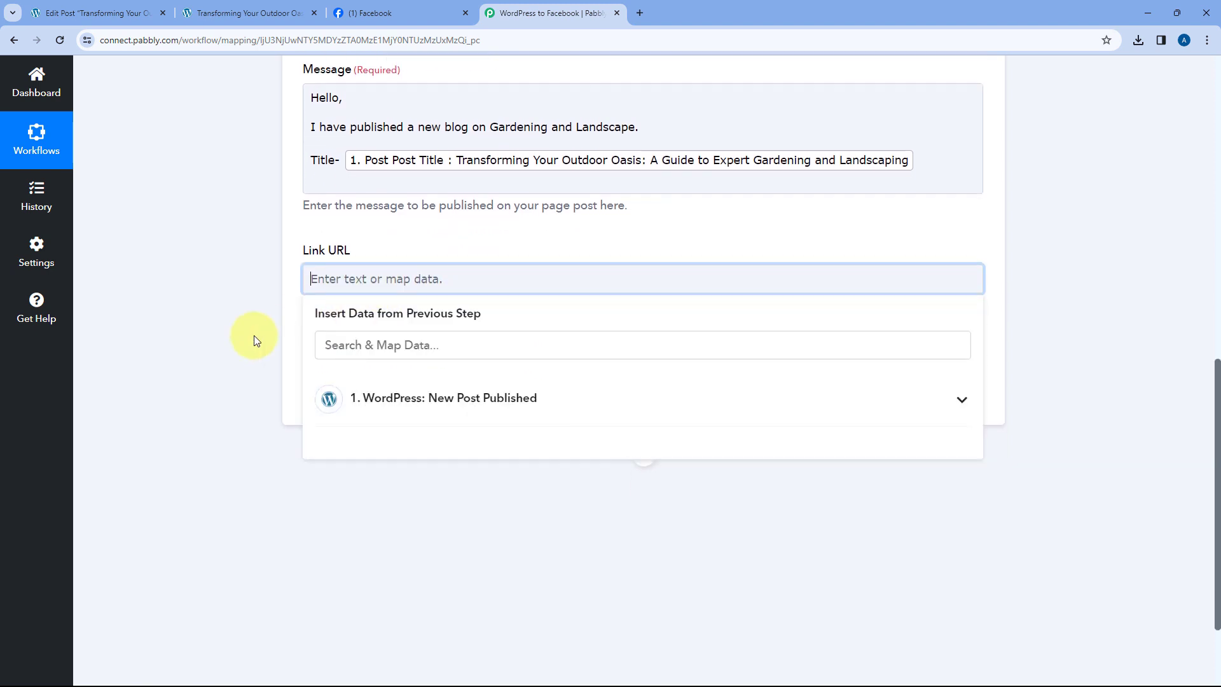
scroll(254, 335, down, 1)
click(485, 335)
scroll(499, 444, down, 3)
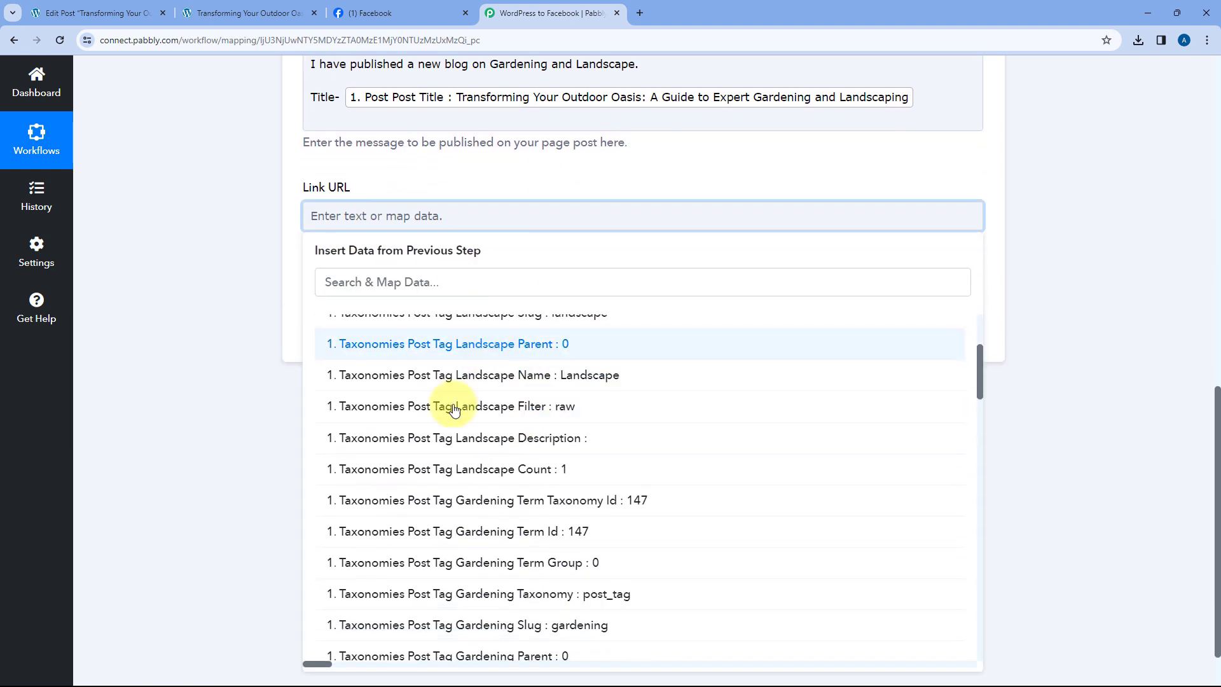
scroll(453, 409, down, 9)
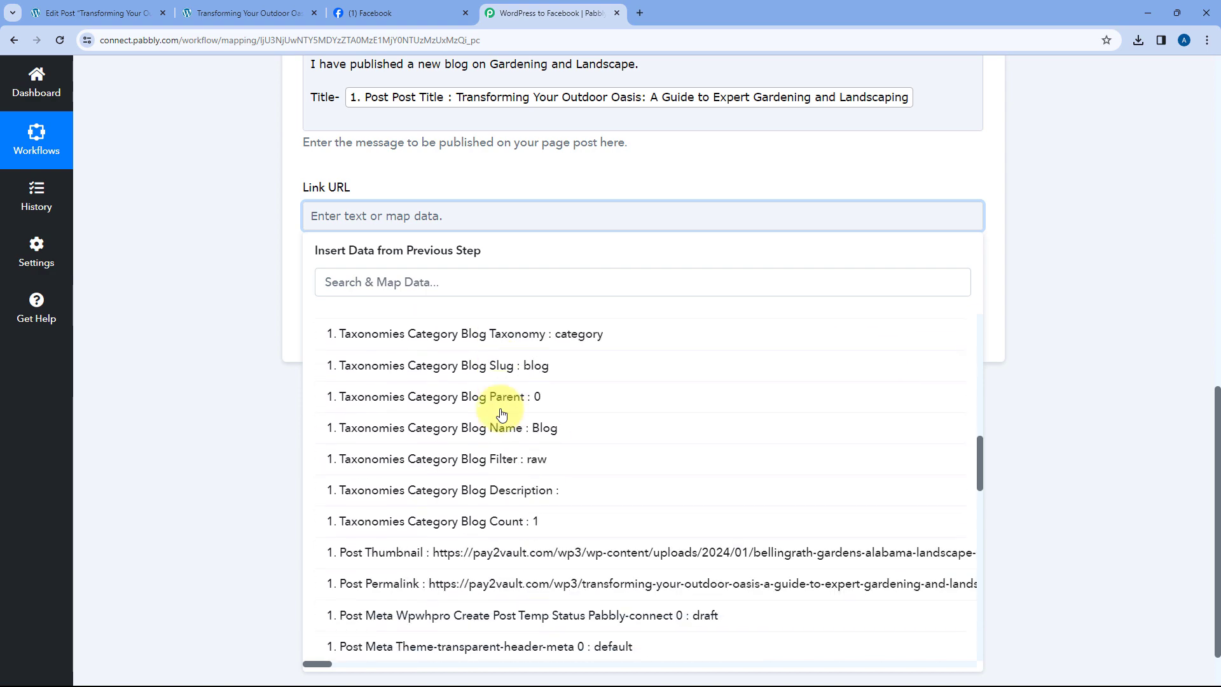
scroll(502, 414, down, 4)
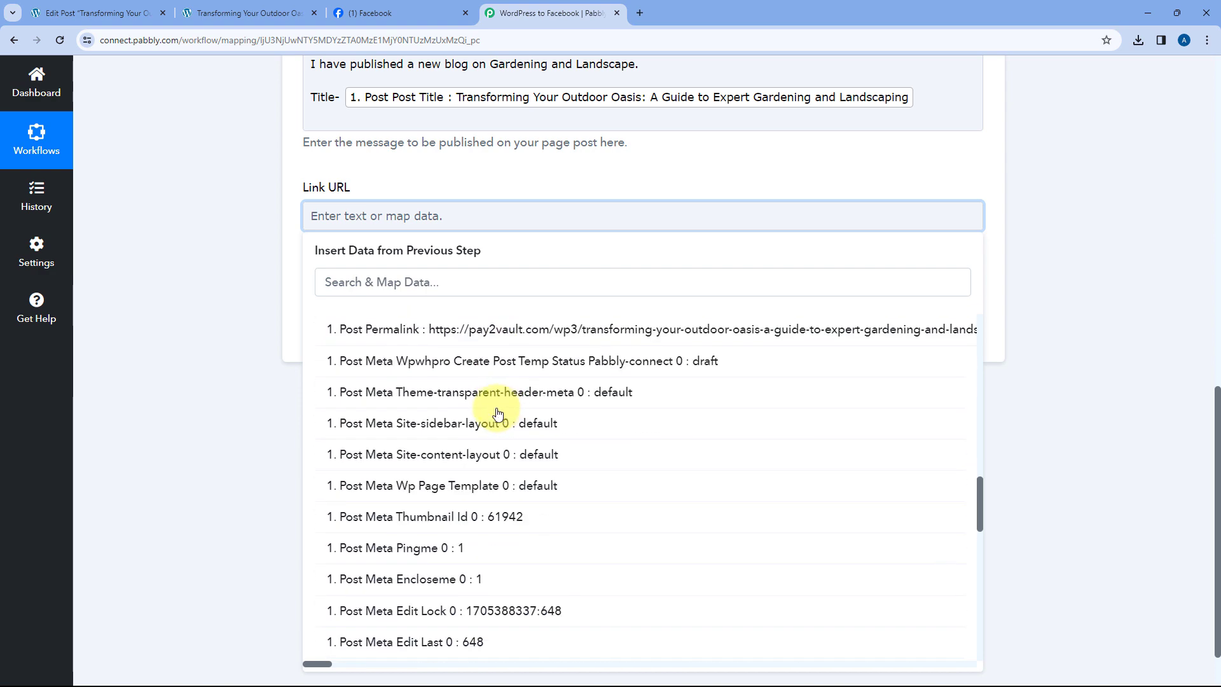
click(417, 332)
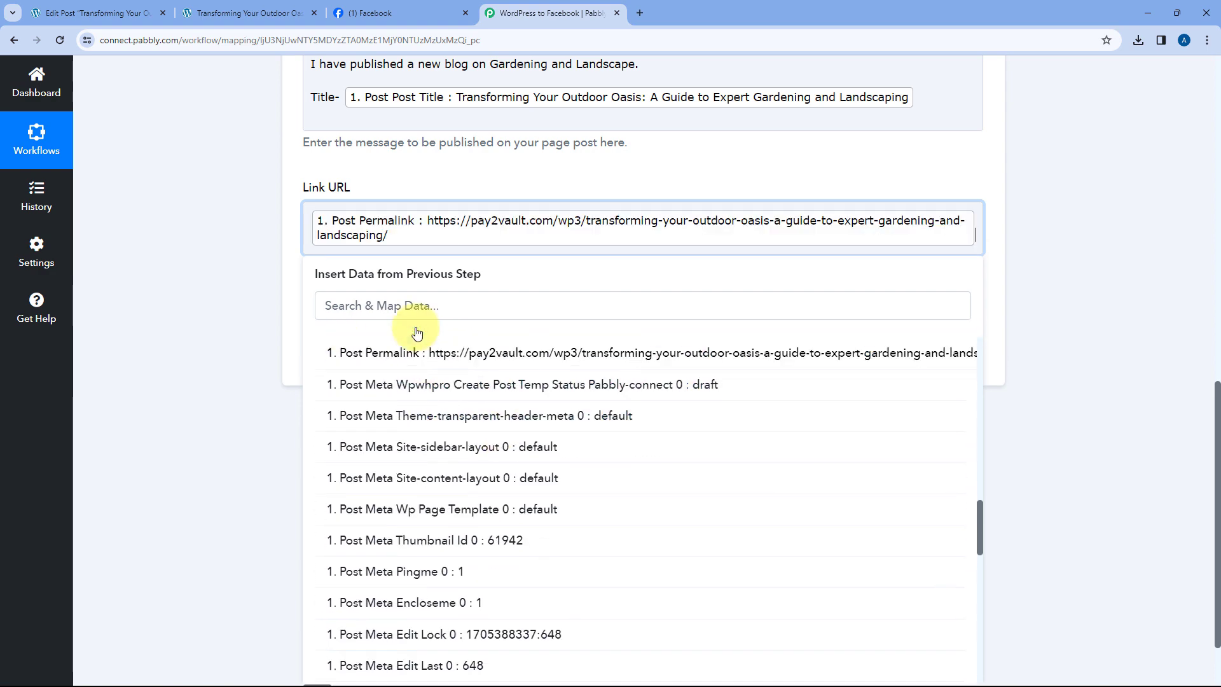
click(440, 190)
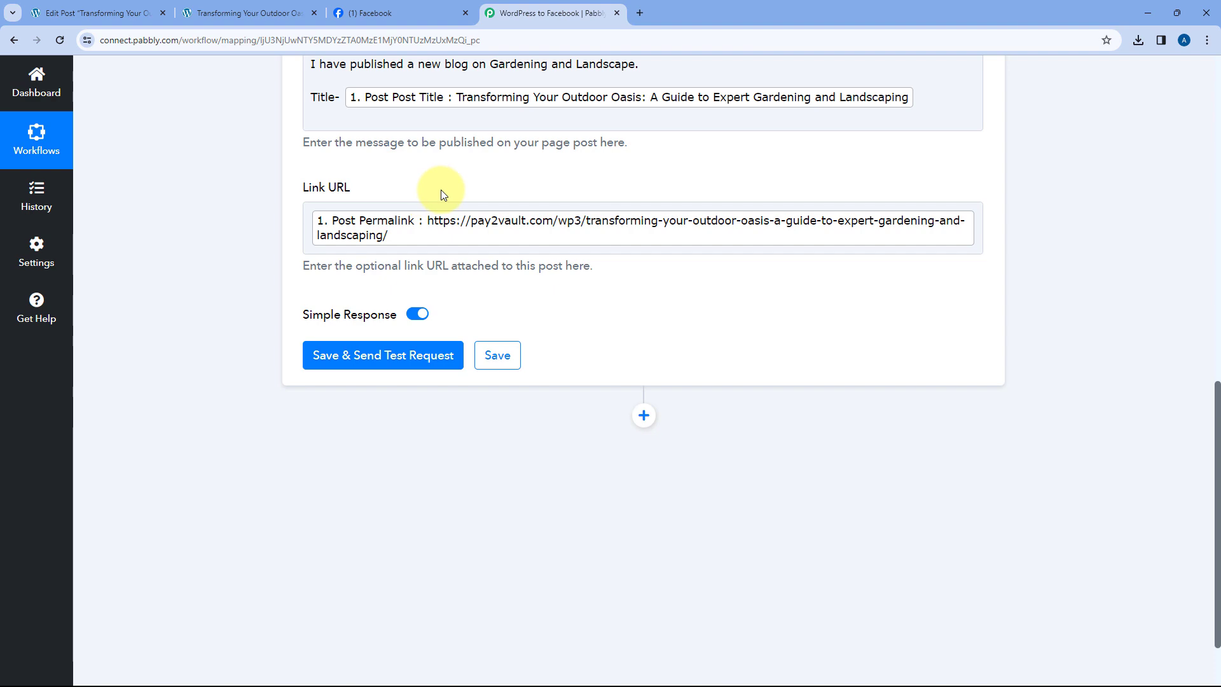
Review the Green Pro Landscaping Facebook page and the live WordPress post, and return to the Pabbly Connect workflow.
click(385, 13)
scroll(531, 312, down, 3)
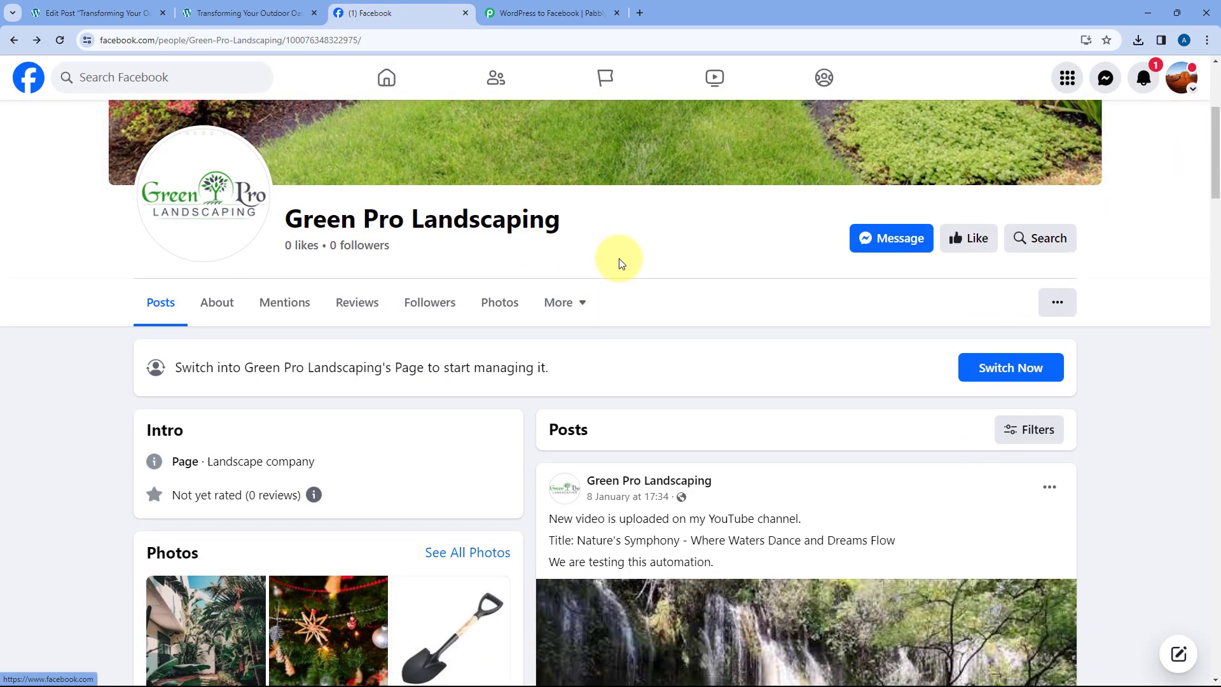
click(326, 12)
scroll(469, 265, down, 1)
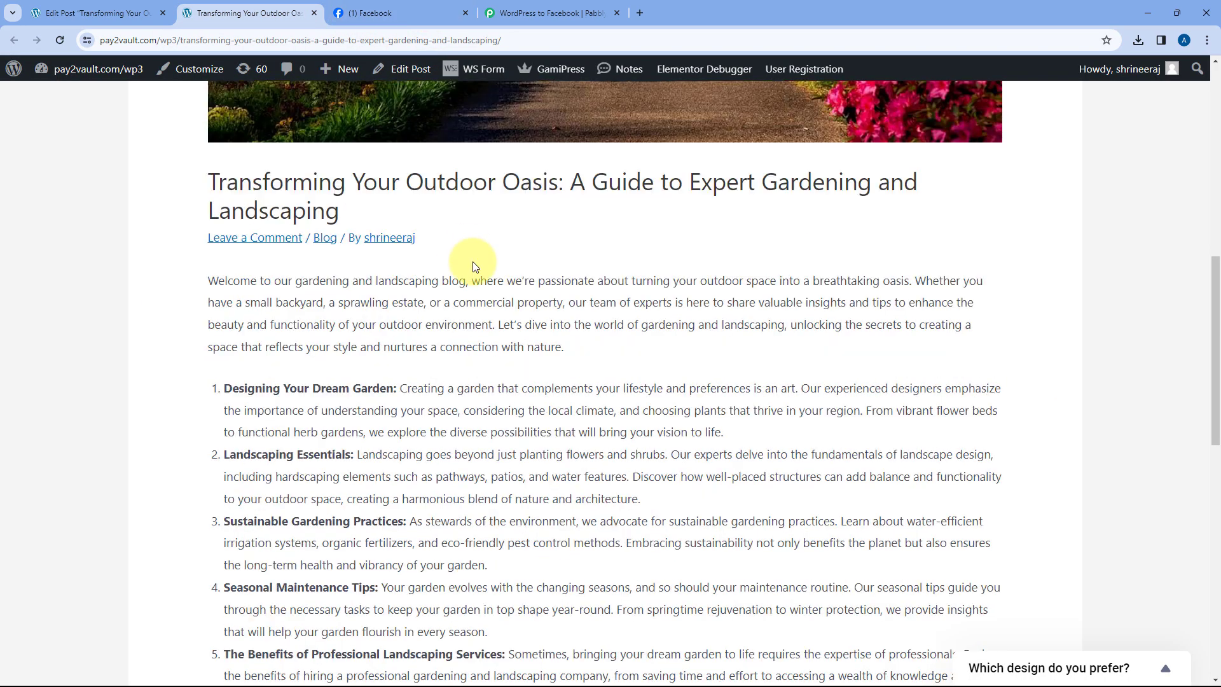
scroll(460, 372, up, 6)
scroll(470, 311, up, 4)
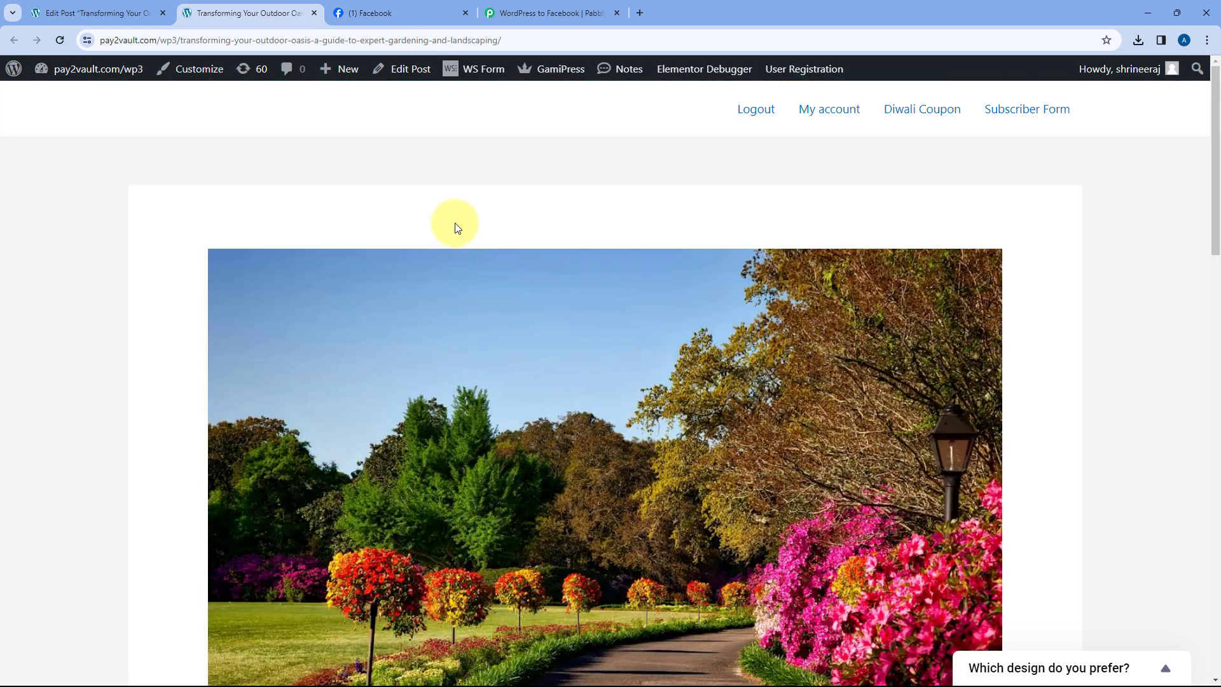
click(546, 6)
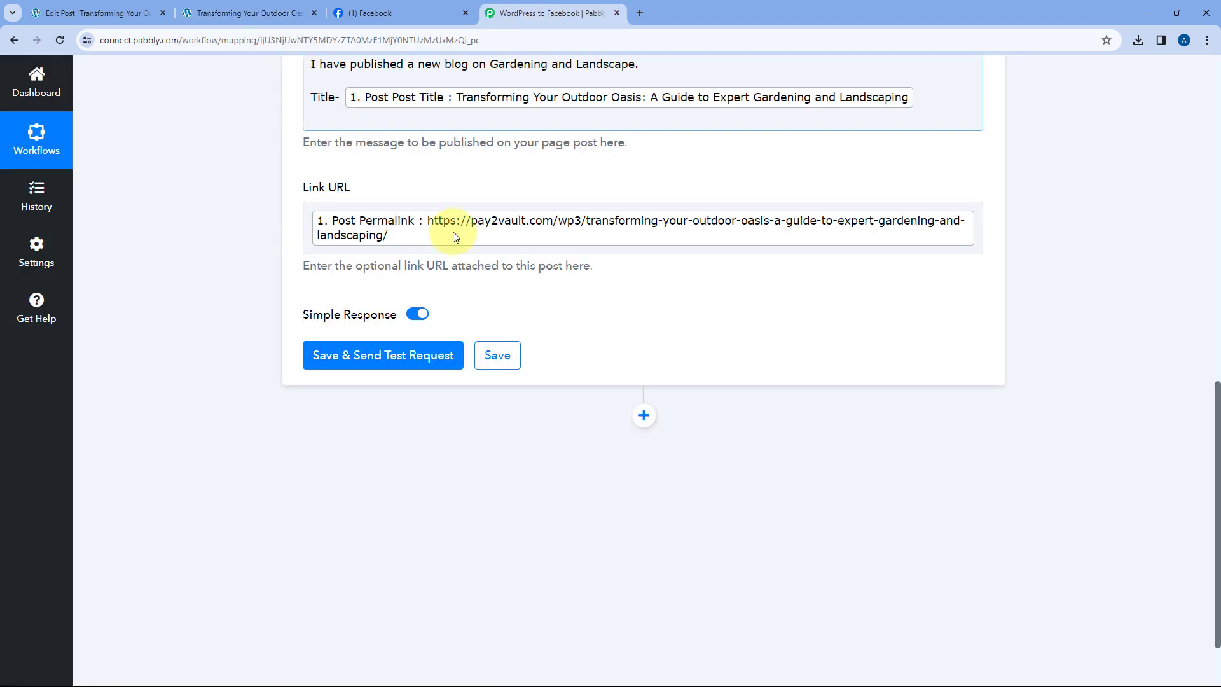
Save the Facebook Pages action and send a test request with the mapped title and permalink.
scroll(266, 288, up, 1)
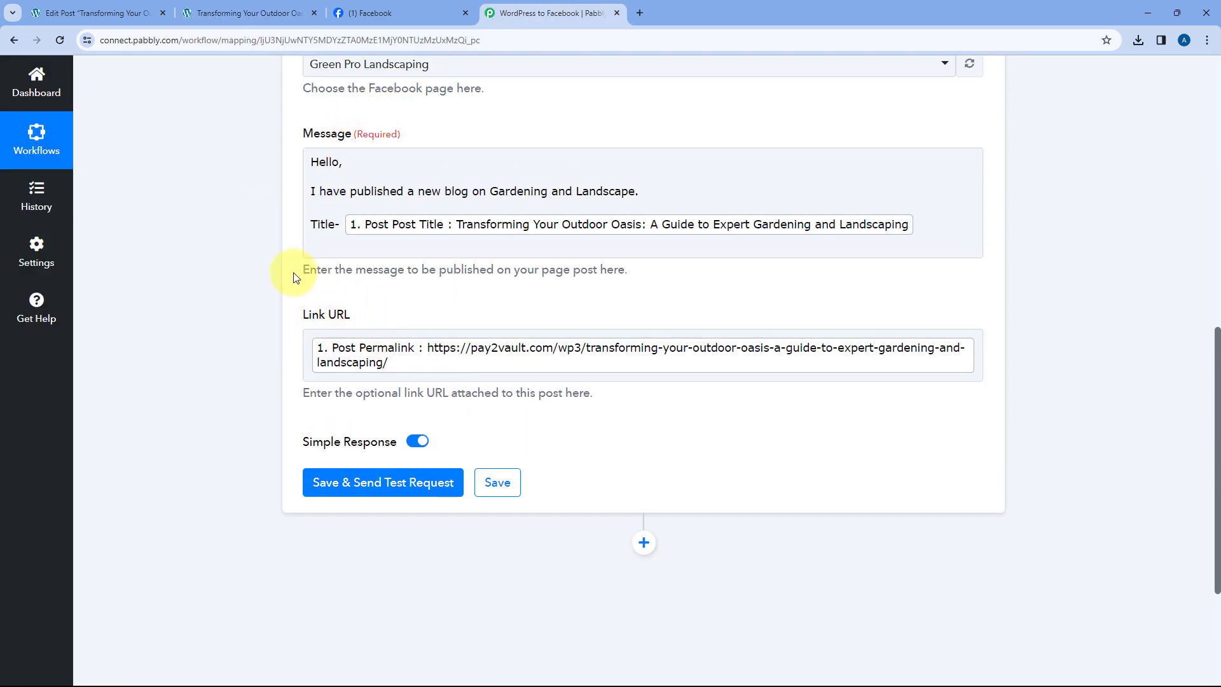
scroll(293, 272, down, 2)
click(390, 356)
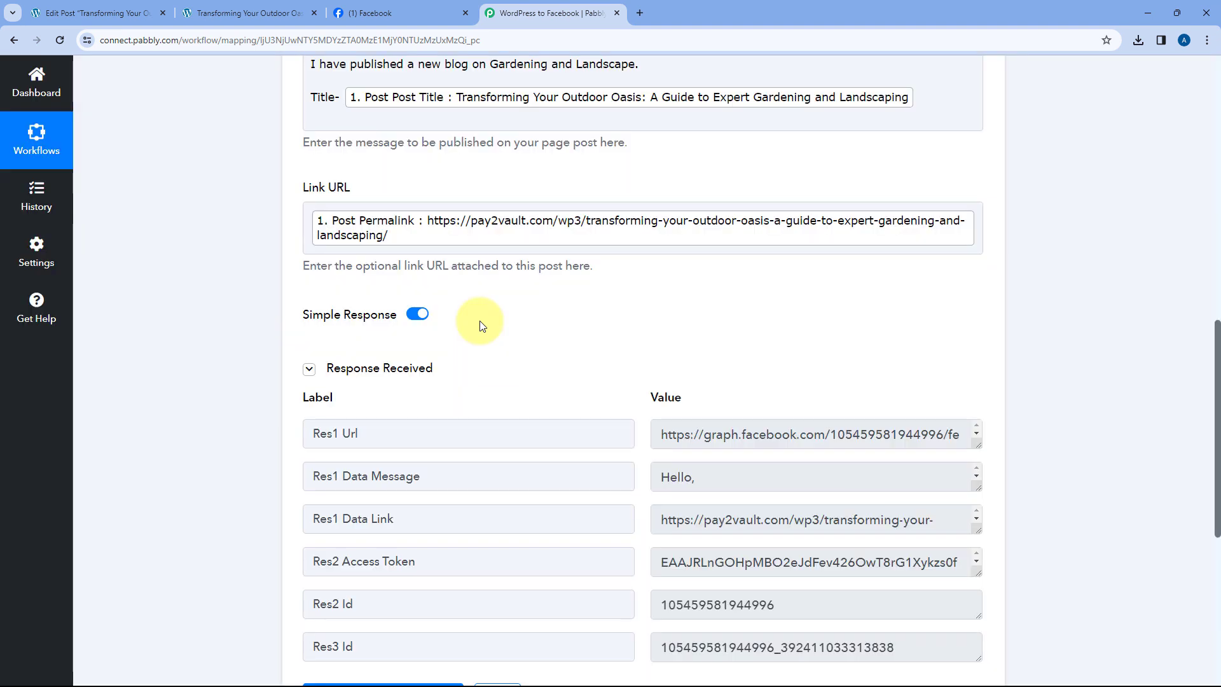
Enlarge the response's Res1 Data Message value and compare it with the action's mapped message and link.
scroll(480, 325, down, 2)
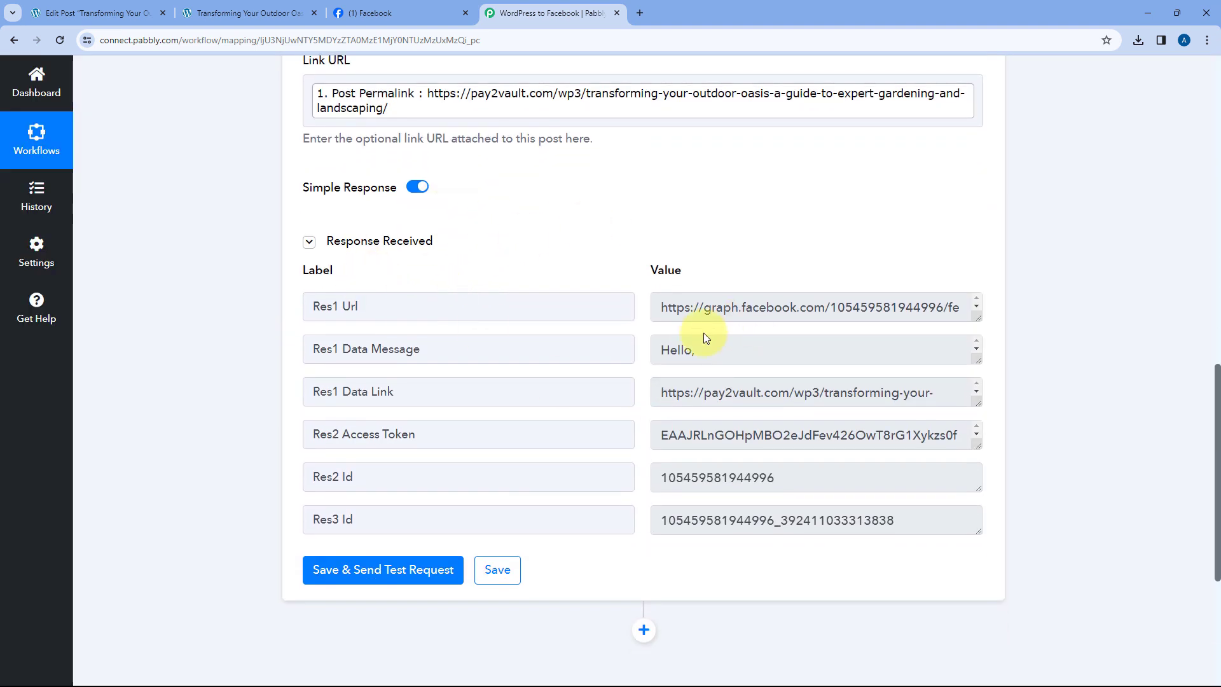
drag(971, 365, 974, 466)
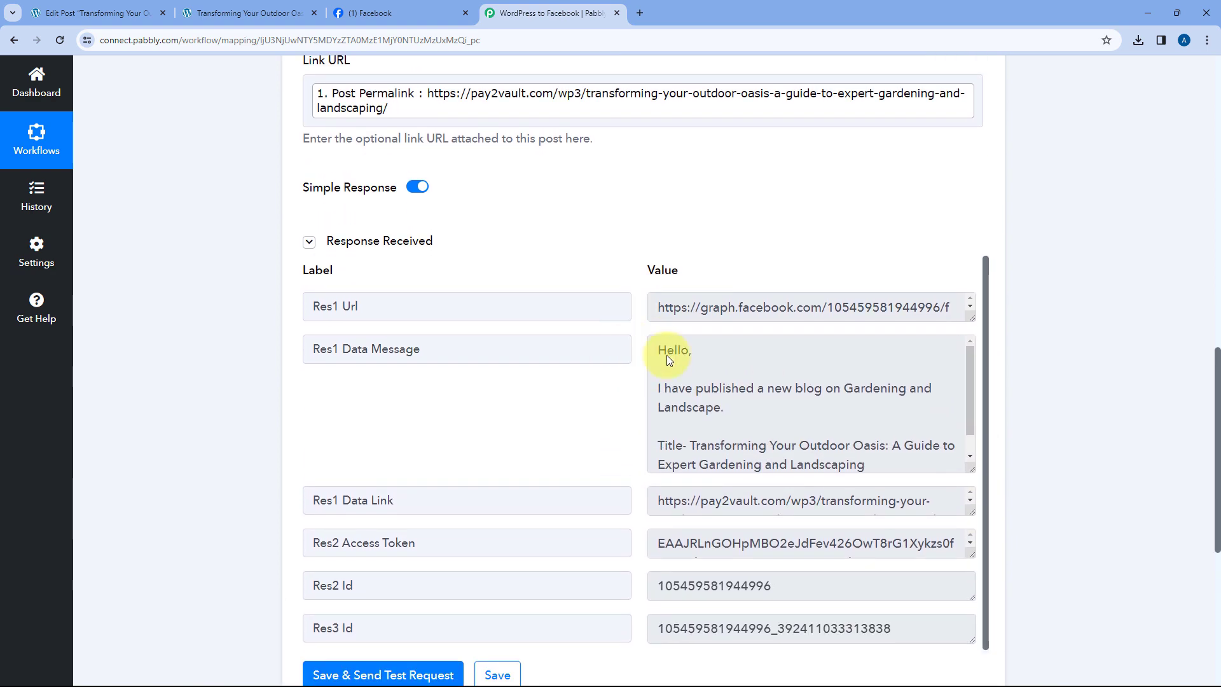
scroll(499, 310, up, 5)
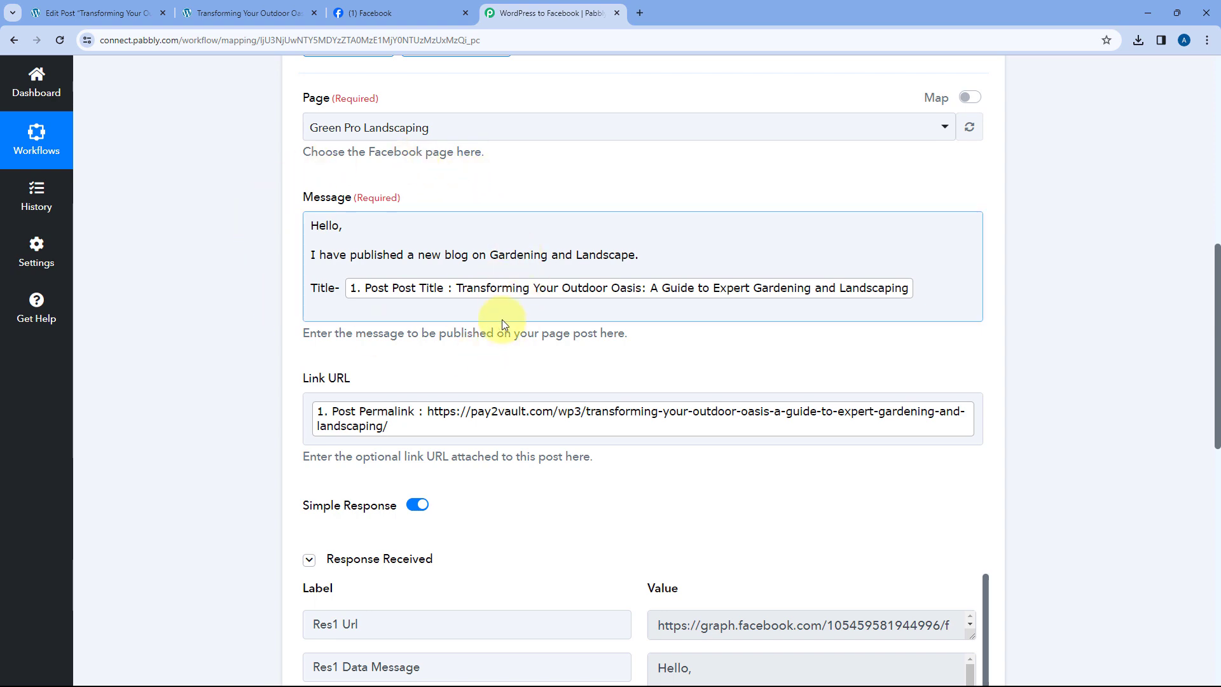
scroll(501, 319, down, 1)
scroll(445, 271, up, 3)
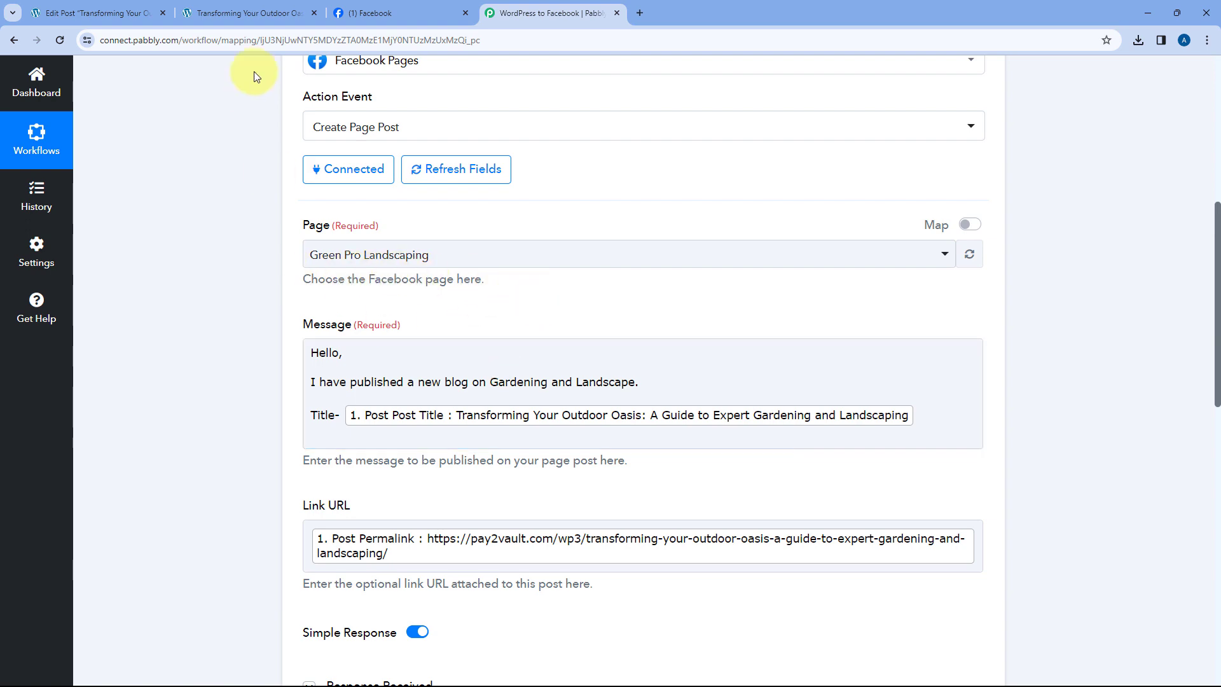
Switch to the Green Pro Landscaping Facebook page, reload it and examine the newest post's message and title.
click(382, 13)
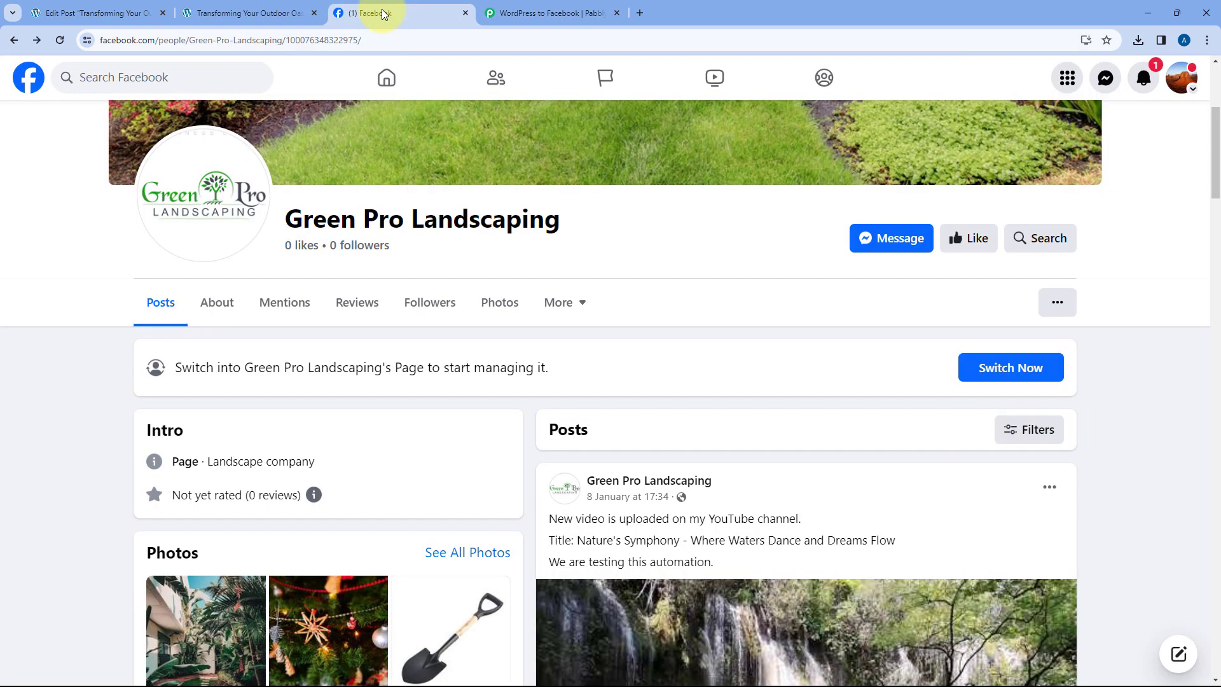
click(61, 41)
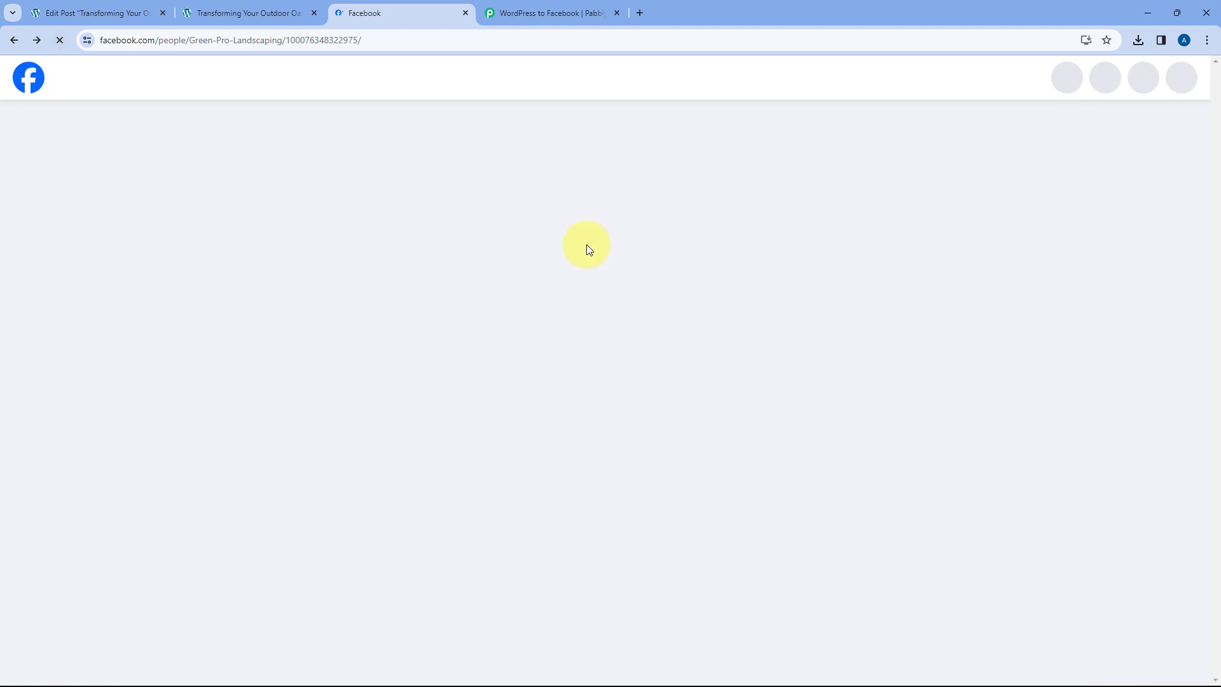
scroll(586, 244, down, 6)
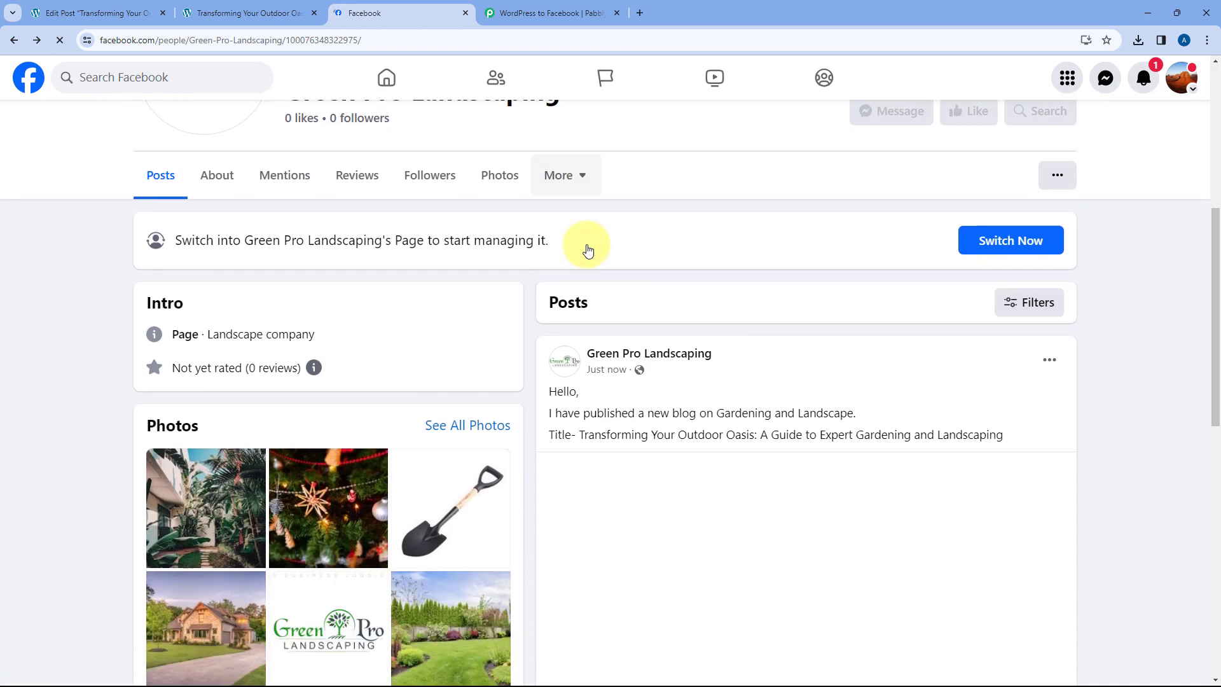
scroll(588, 250, down, 2)
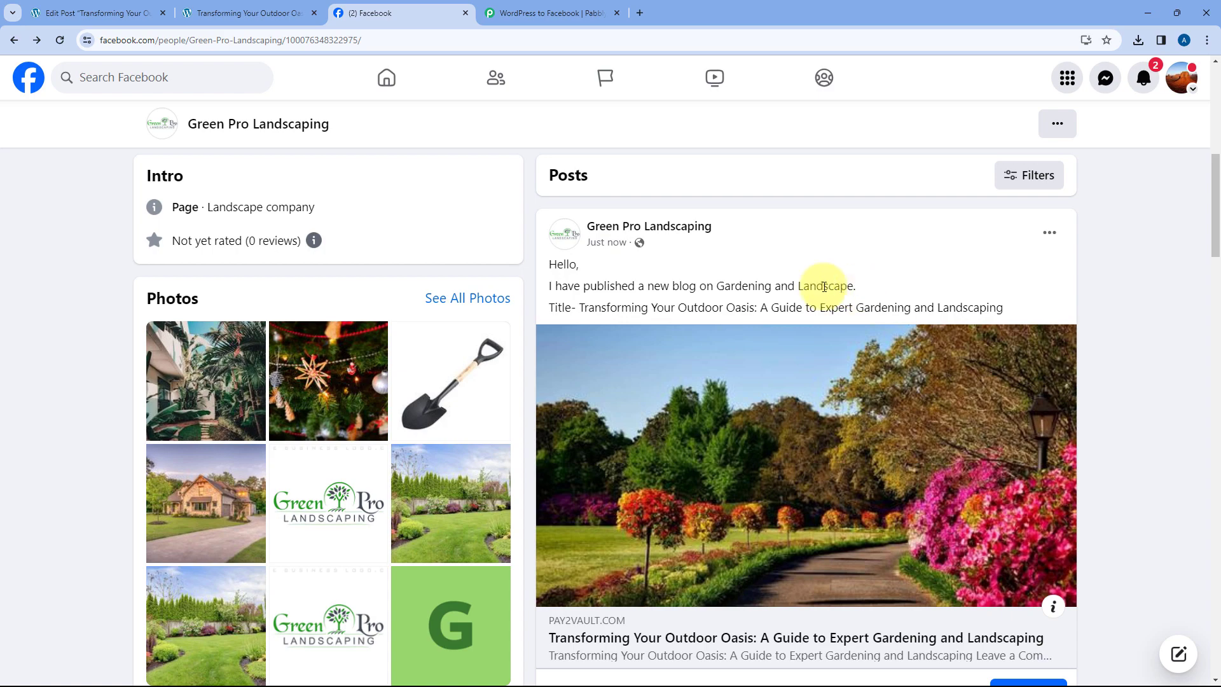
drag(579, 307, 1003, 307)
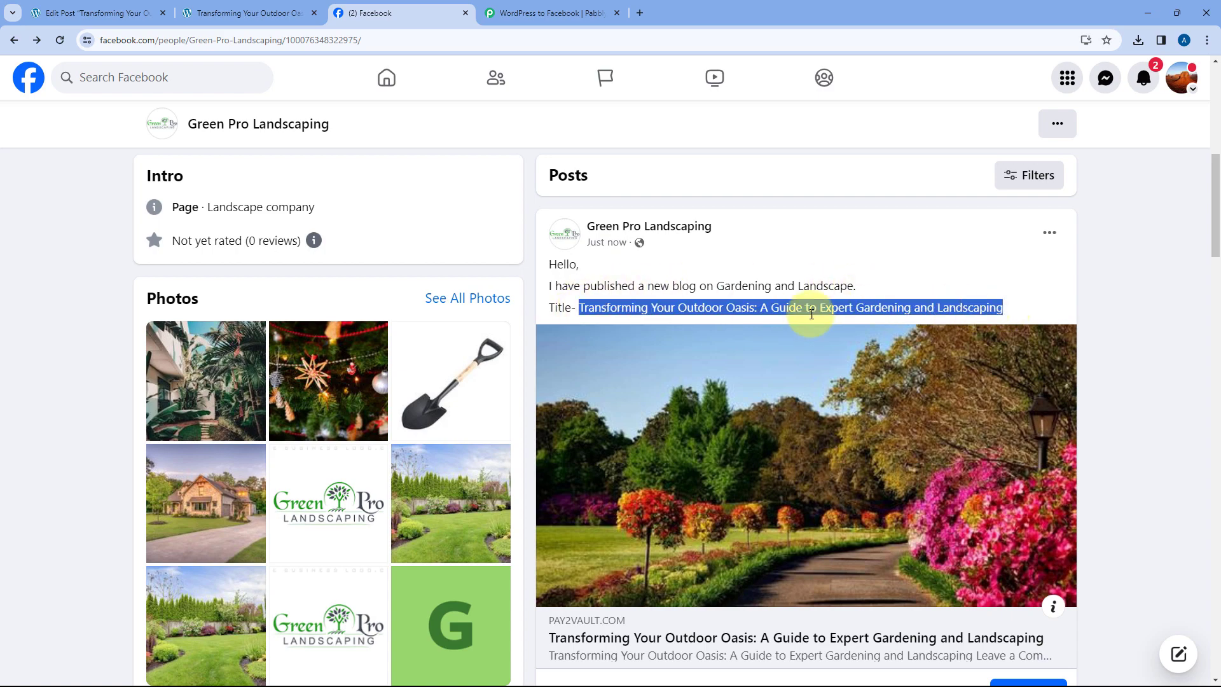
Compare the Facebook post's title with the live WordPress post and its edit page, and return to the post's link preview.
click(276, 13)
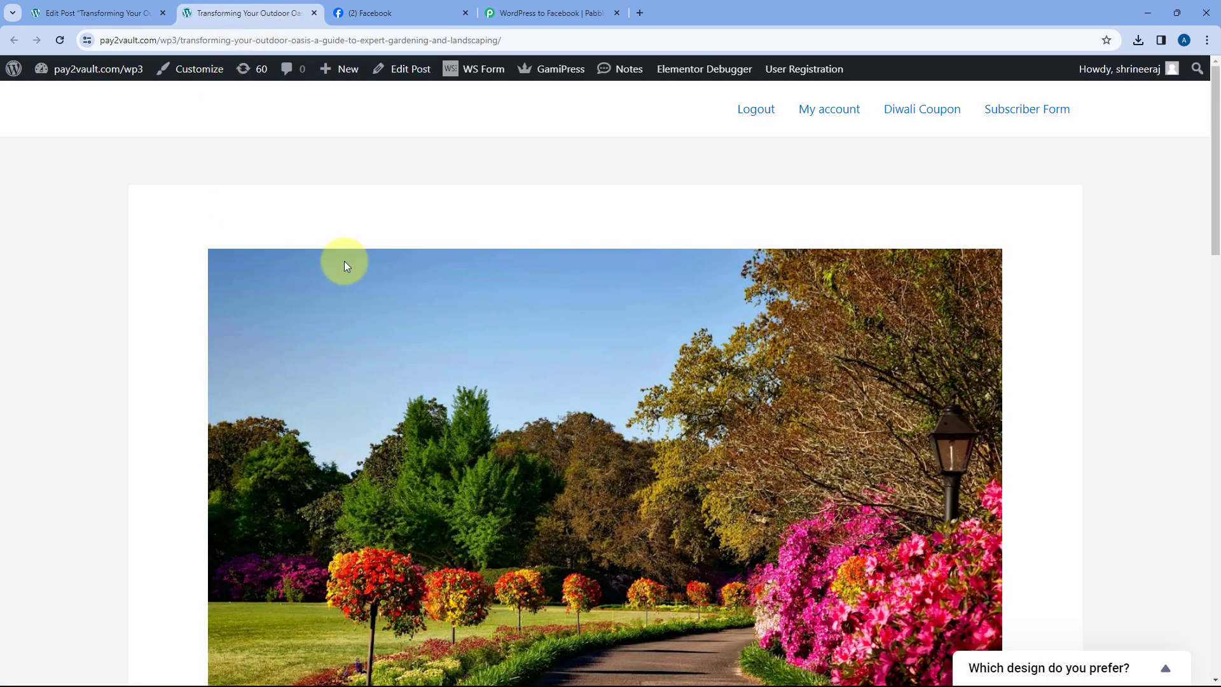
scroll(345, 261, down, 8)
key(ctrl+shift+Tab)
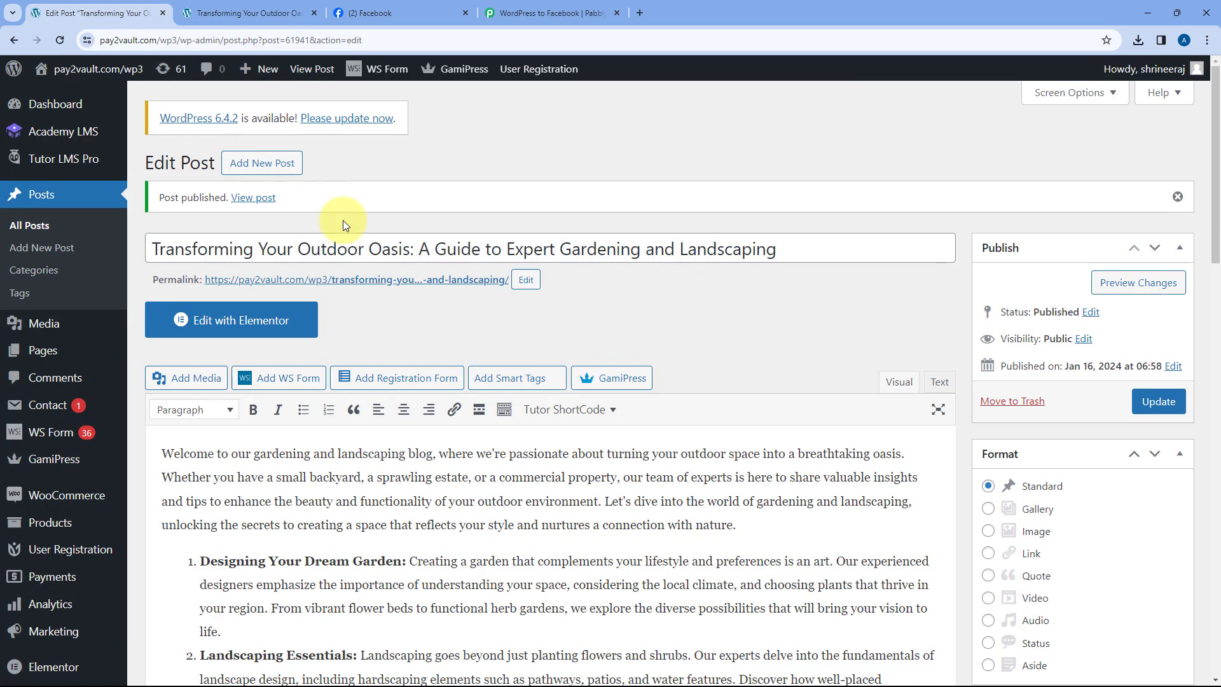
click(414, 13)
scroll(670, 312, down, 3)
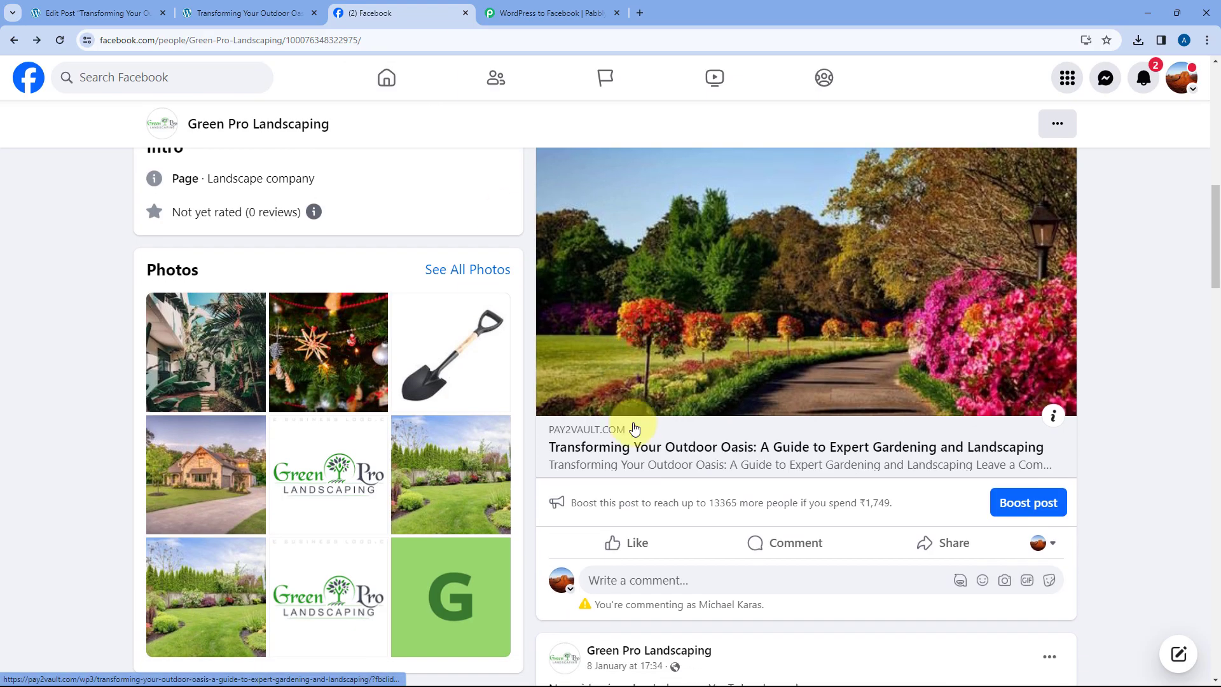
Open the article linked in the Facebook post, compare it with the original WordPress post and close the linked copy.
click(673, 453)
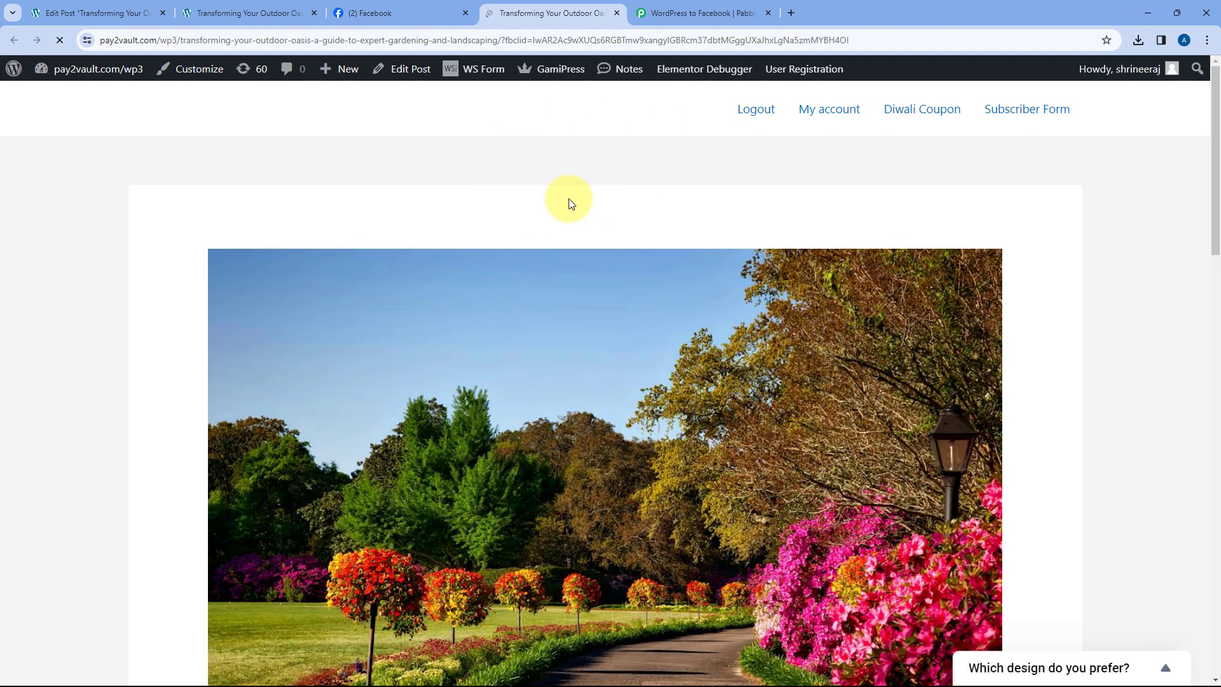
scroll(425, 169, down, 4)
scroll(434, 165, down, 3)
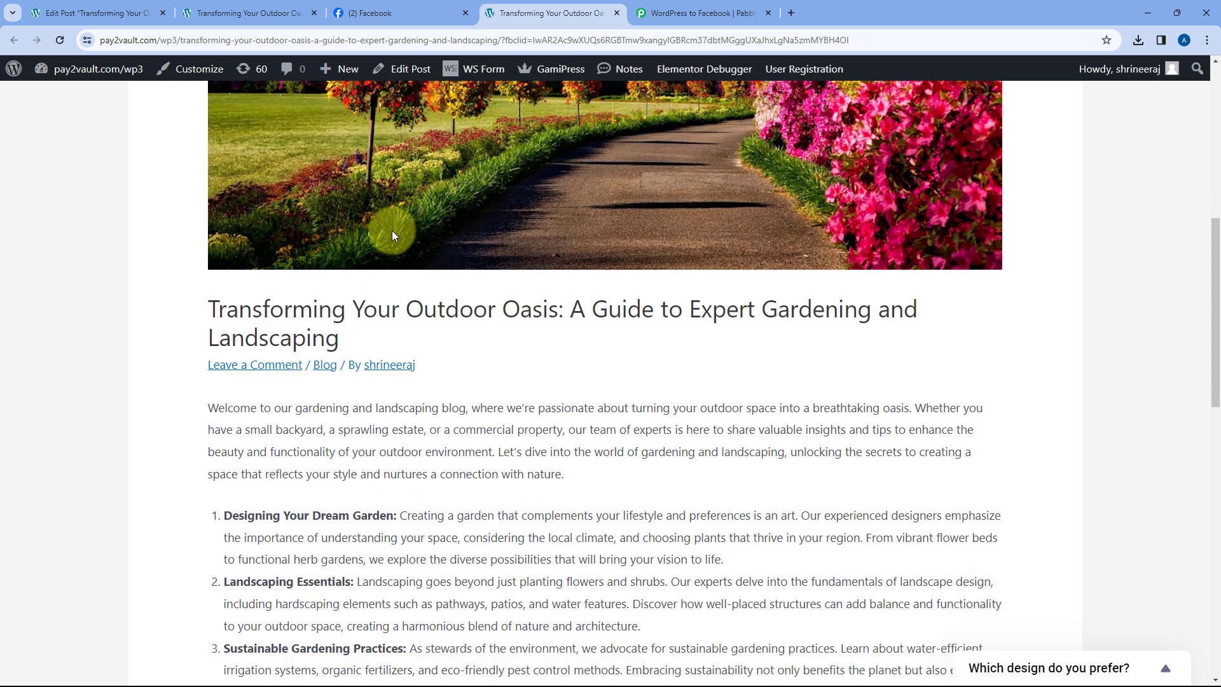
scroll(392, 229, down, 3)
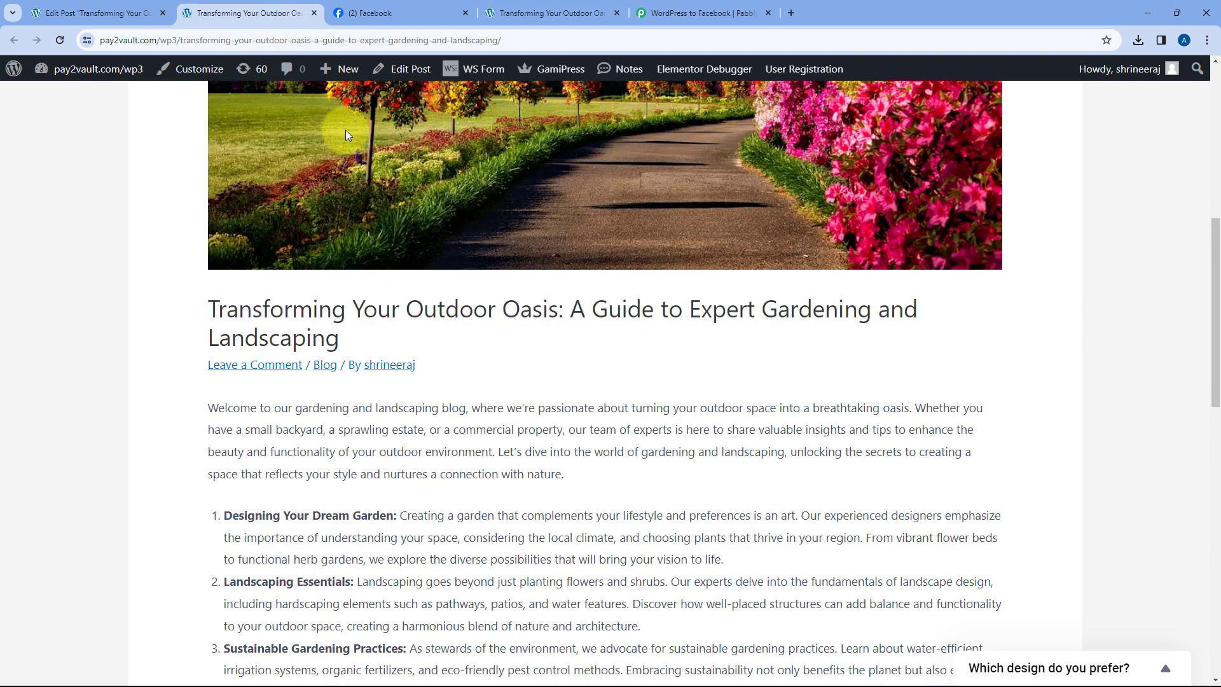
click(140, 13)
click(528, 8)
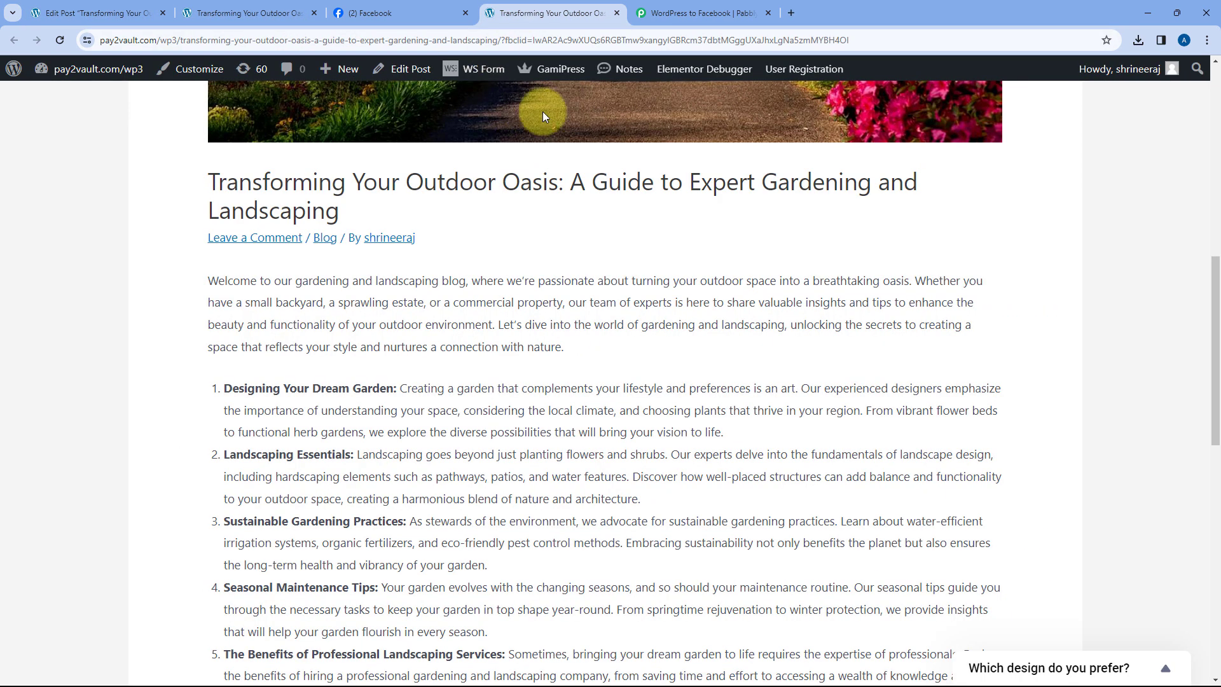
click(616, 13)
Check the Facebook page once more, switch back to the Pabbly Connect workflow and collapse the Facebook Pages action.
click(389, 13)
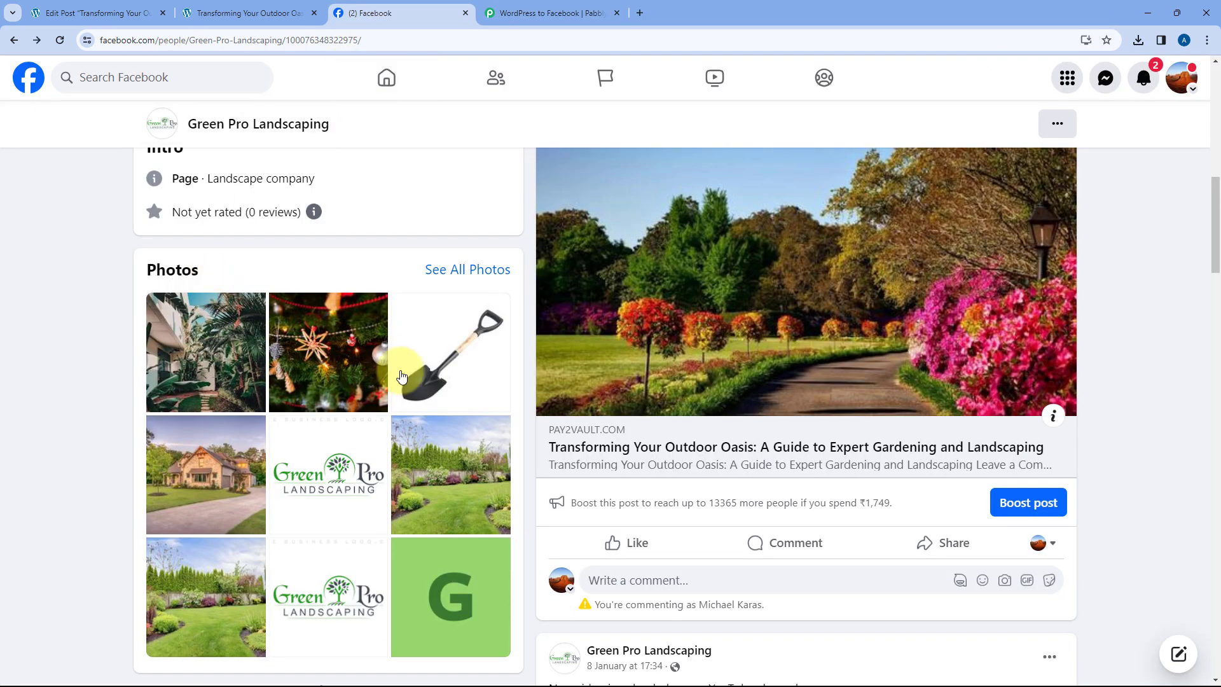
scroll(553, 408, up, 5)
scroll(553, 412, up, 4)
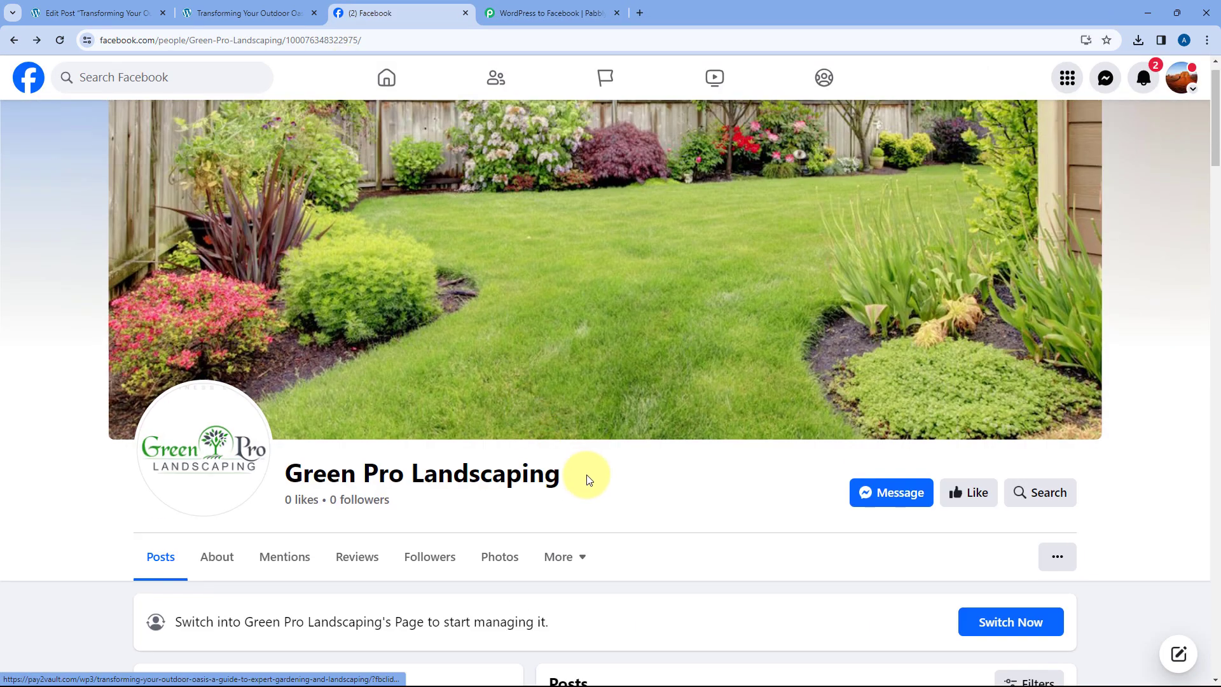
click(547, 13)
scroll(638, 299, up, 5)
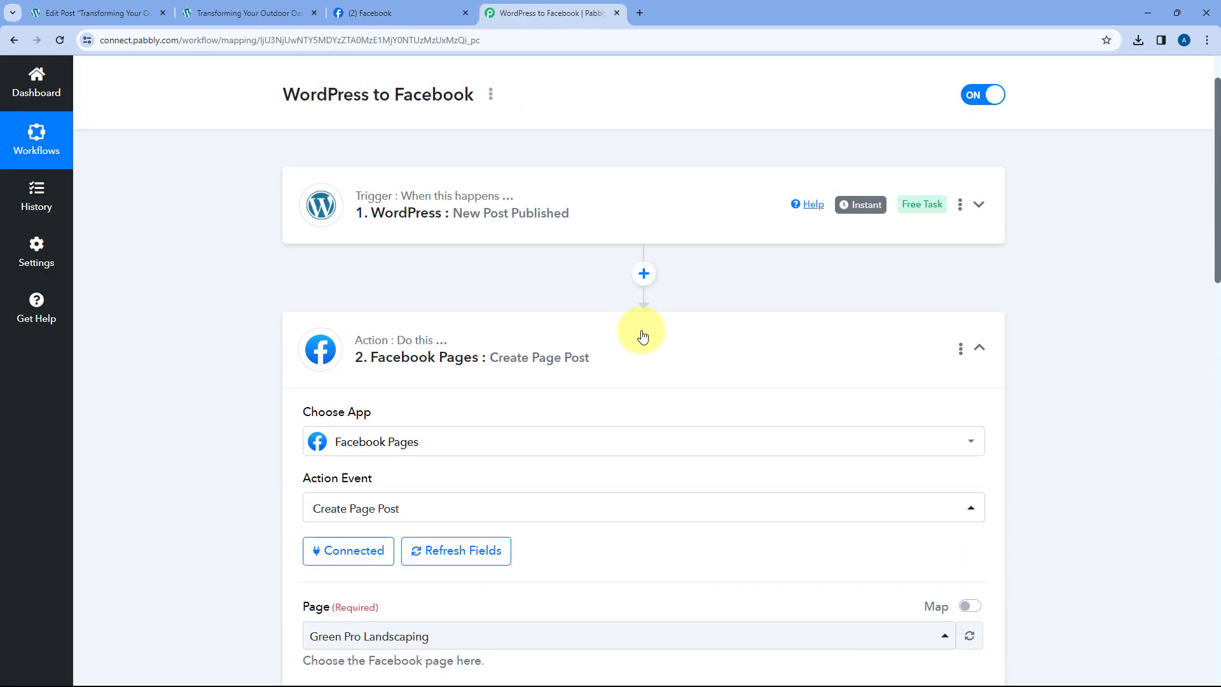
click(642, 332)
scroll(580, 281, up, 1)
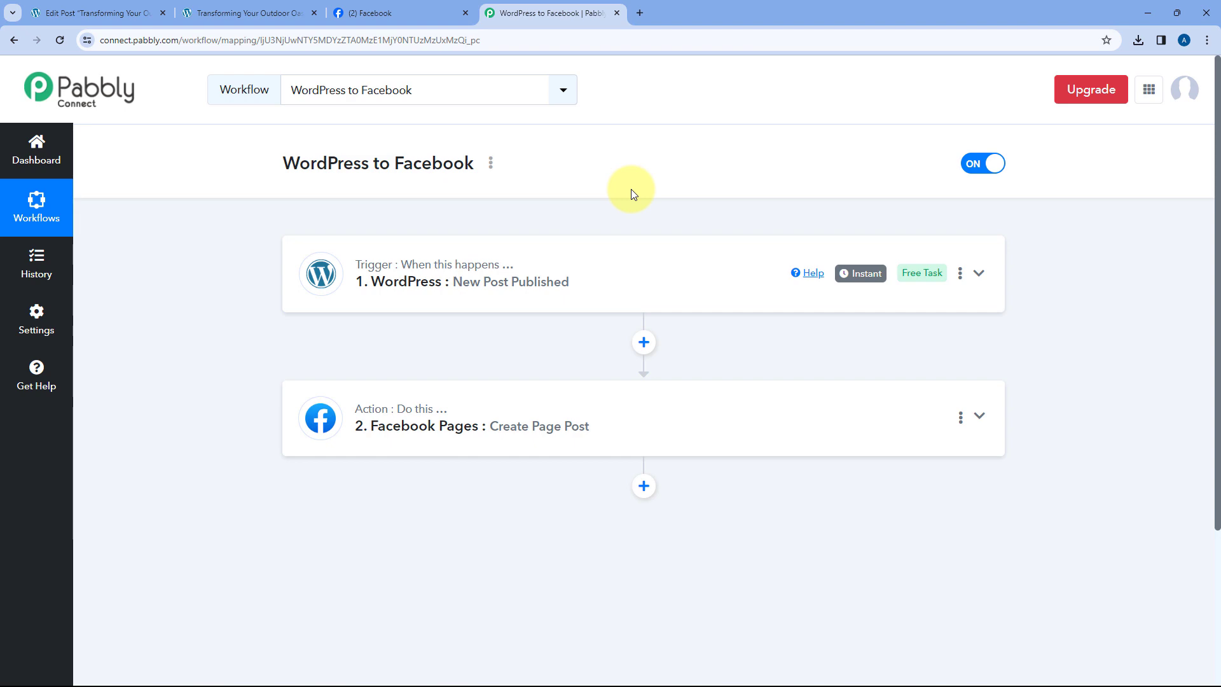
Create and publish a WordPress post titled "Unveiling the Secrets of Exceptional Gardening and Landscaping" with body text and a garden featured image.
click(108, 13)
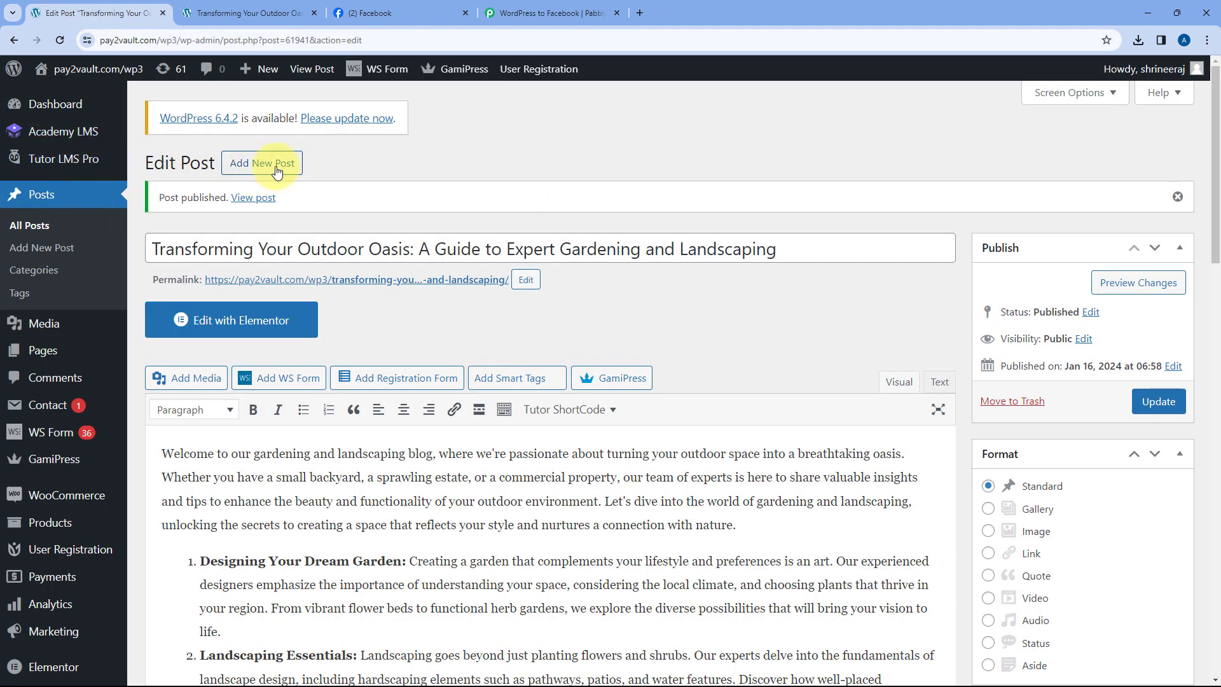
click(253, 170)
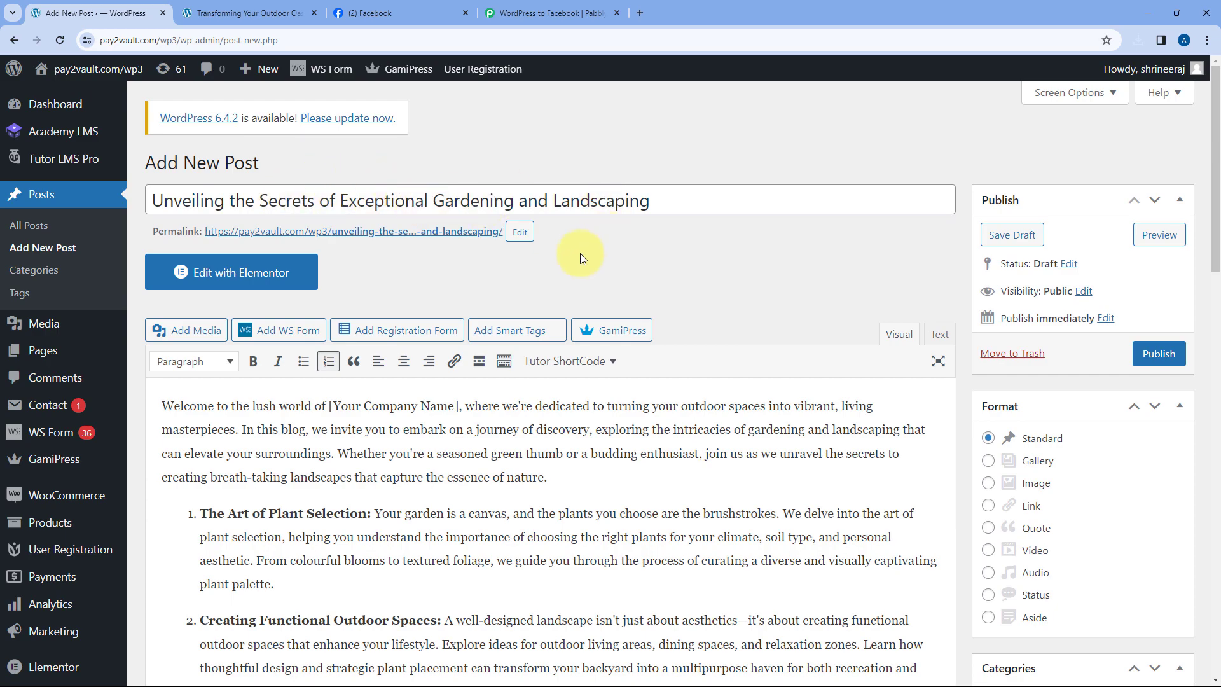
scroll(636, 286, down, 3)
scroll(890, 280, down, 6)
scroll(947, 299, down, 10)
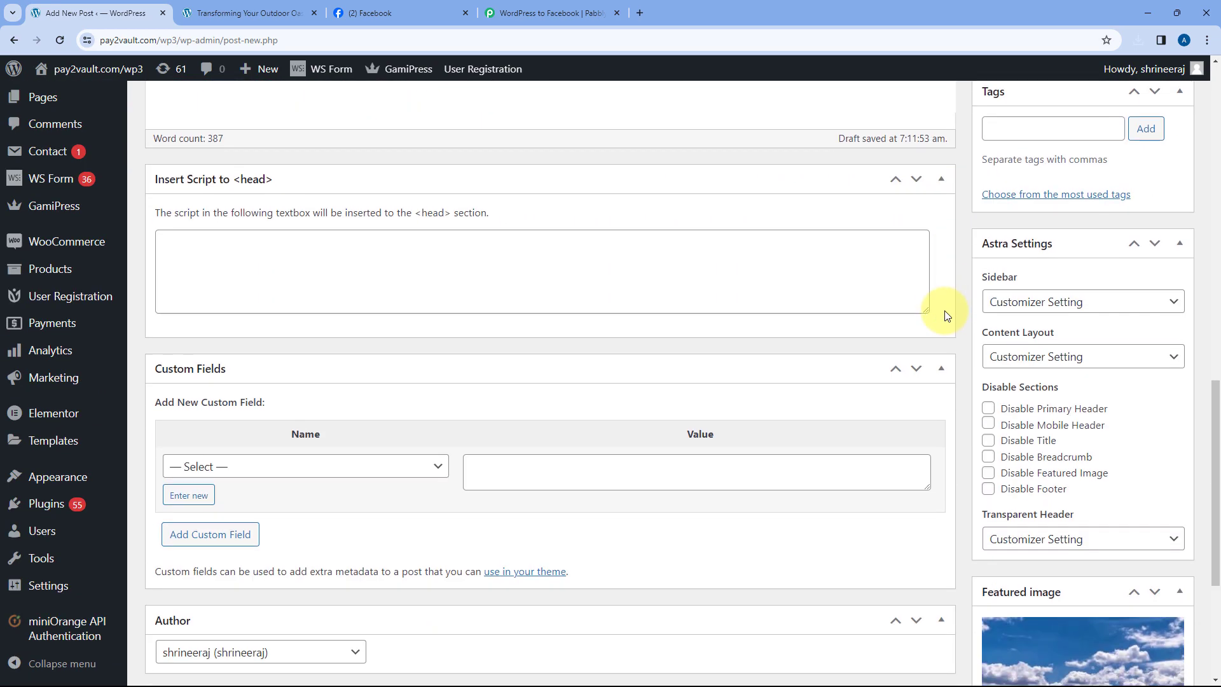
scroll(990, 424, up, 18)
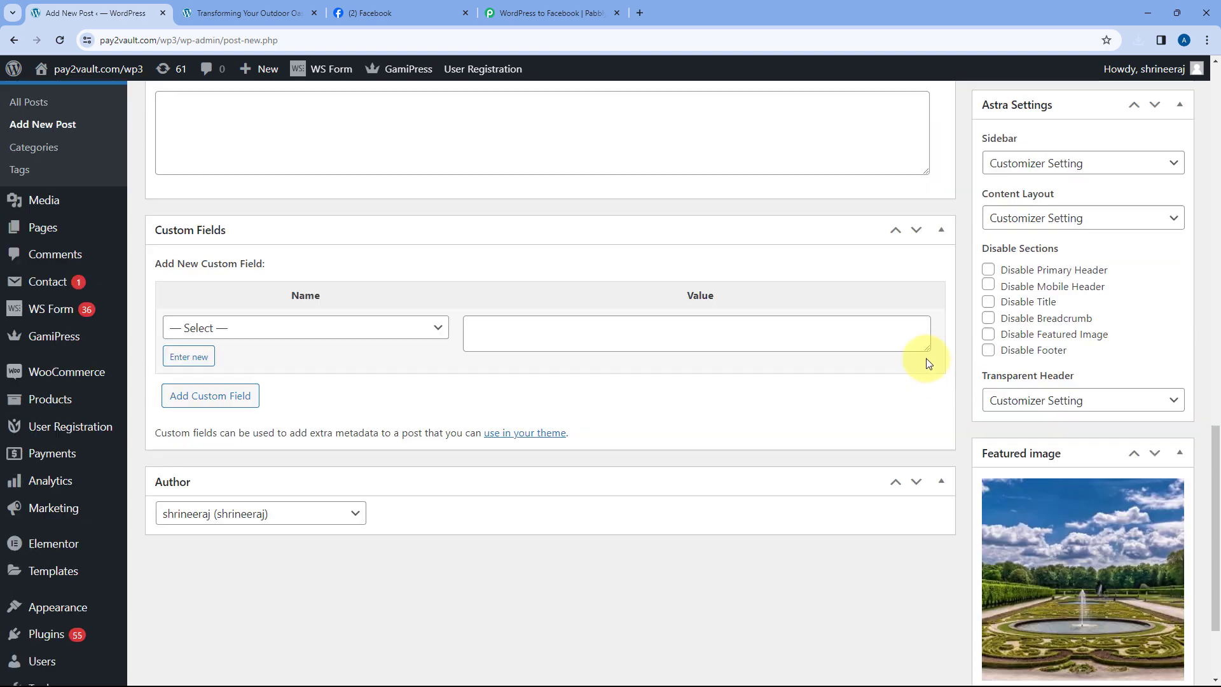
click(1159, 354)
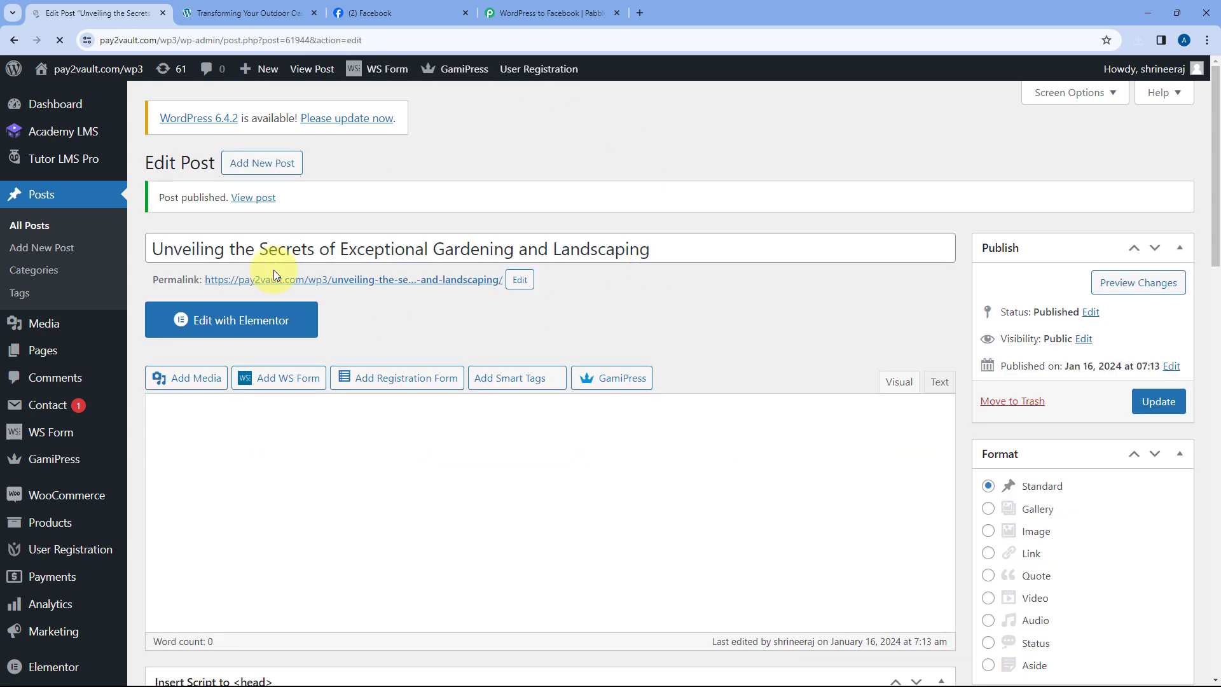
Open the published post from its permalink and review its image, title and article text.
click(328, 280)
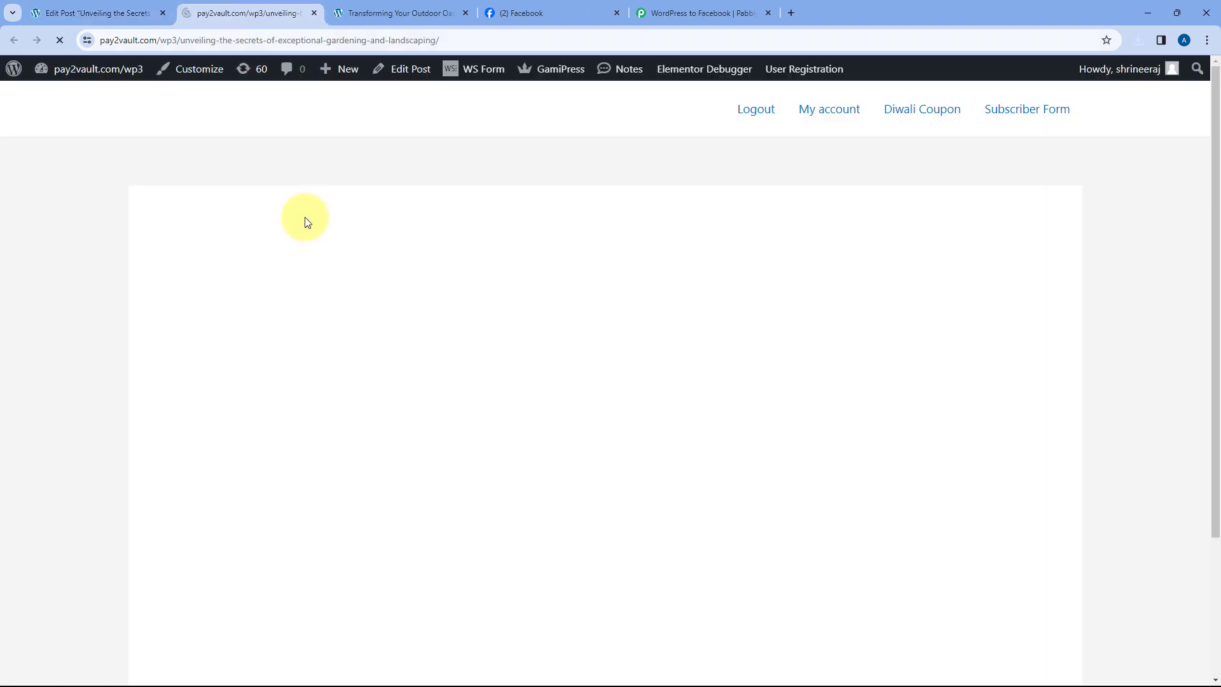
scroll(159, 295, down, 10)
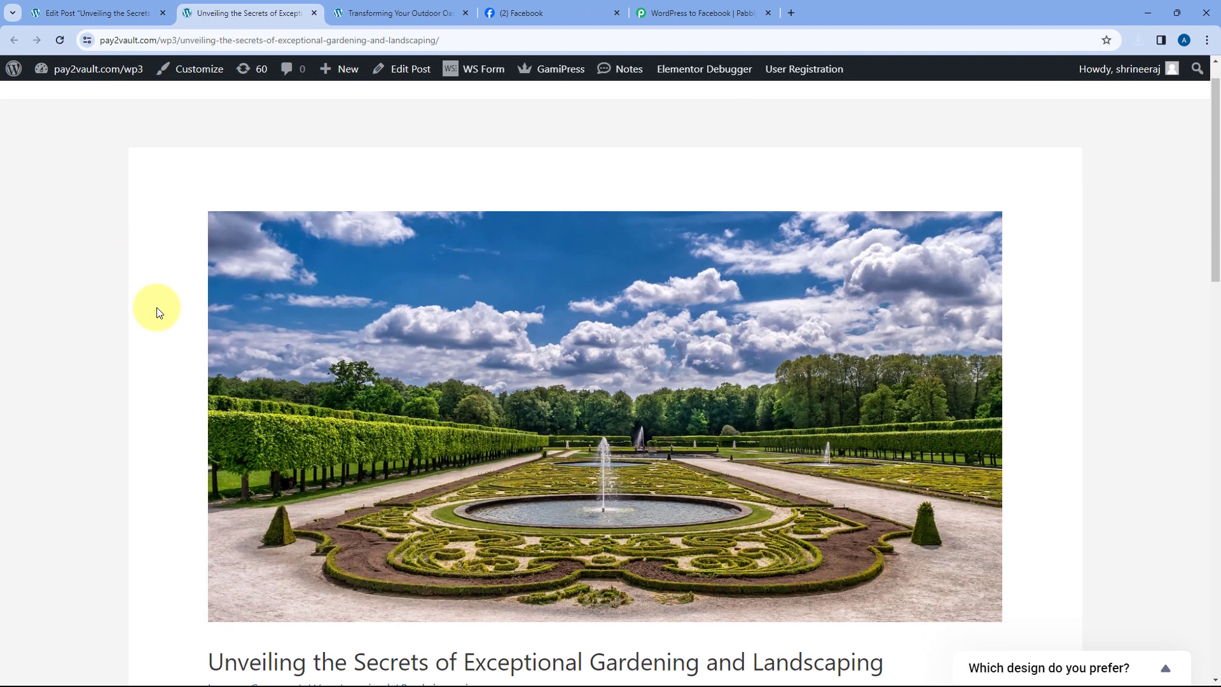
scroll(139, 284, down, 5)
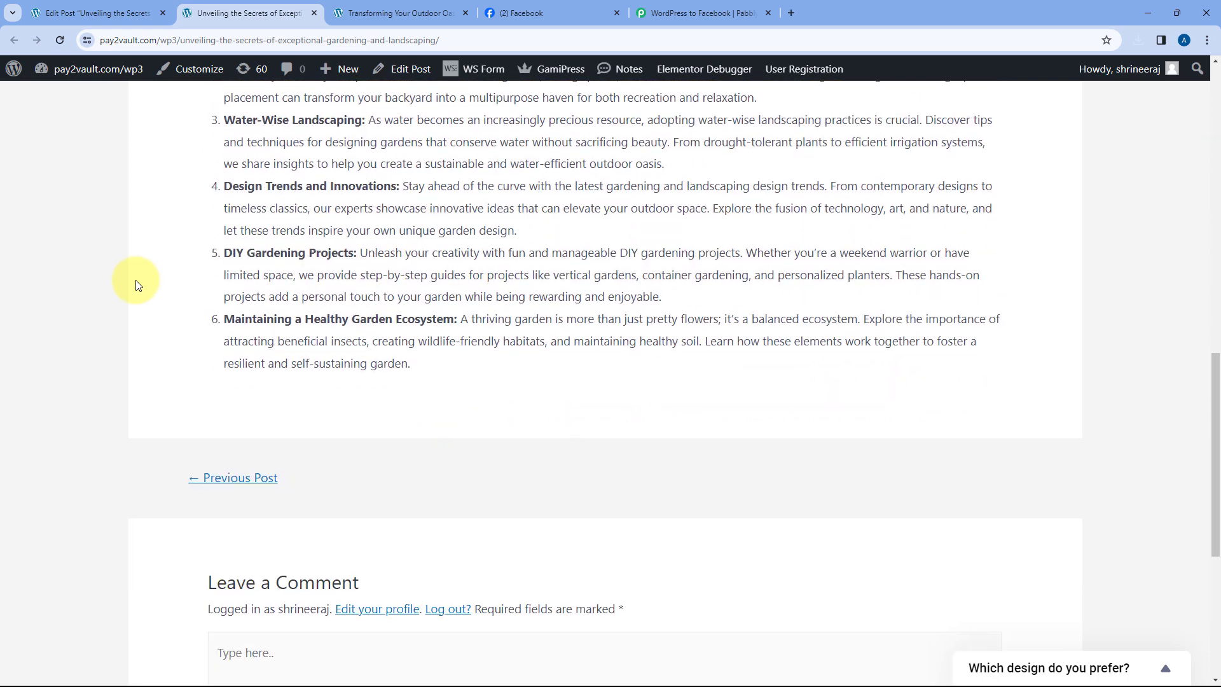
scroll(139, 284, up, 10)
scroll(136, 284, up, 4)
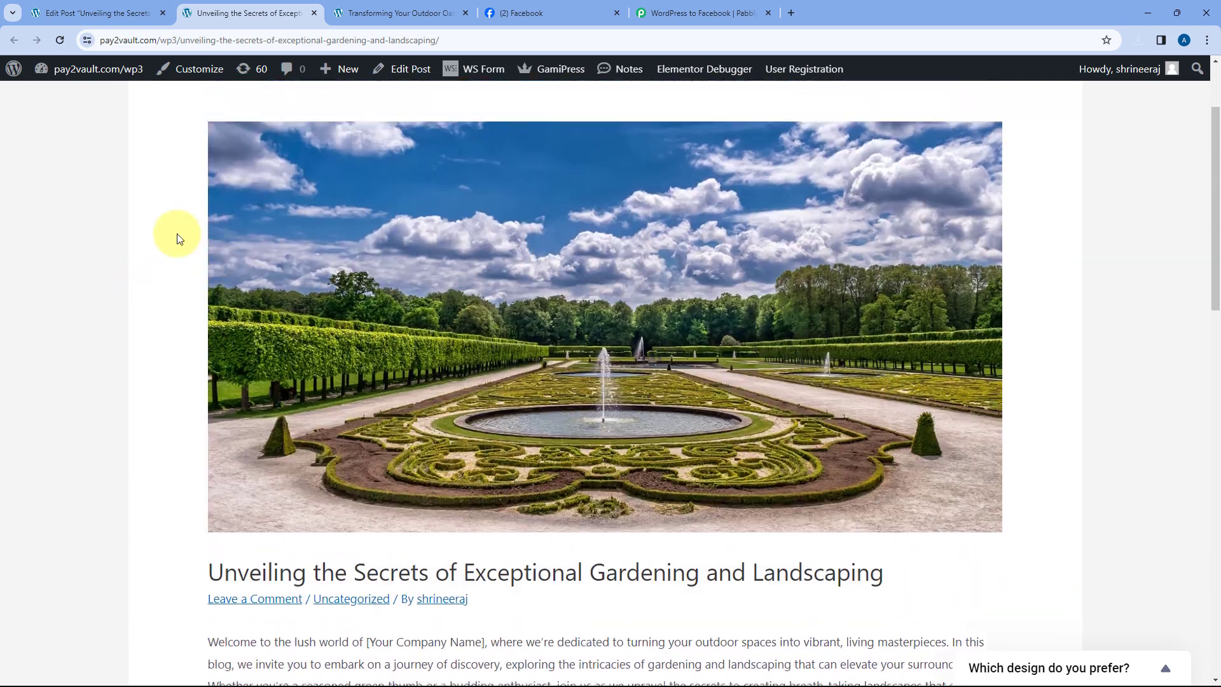
Switch to the Green Pro Landscaping Facebook page, reload it and check the newest post's message, highlighting its blog title.
click(528, 15)
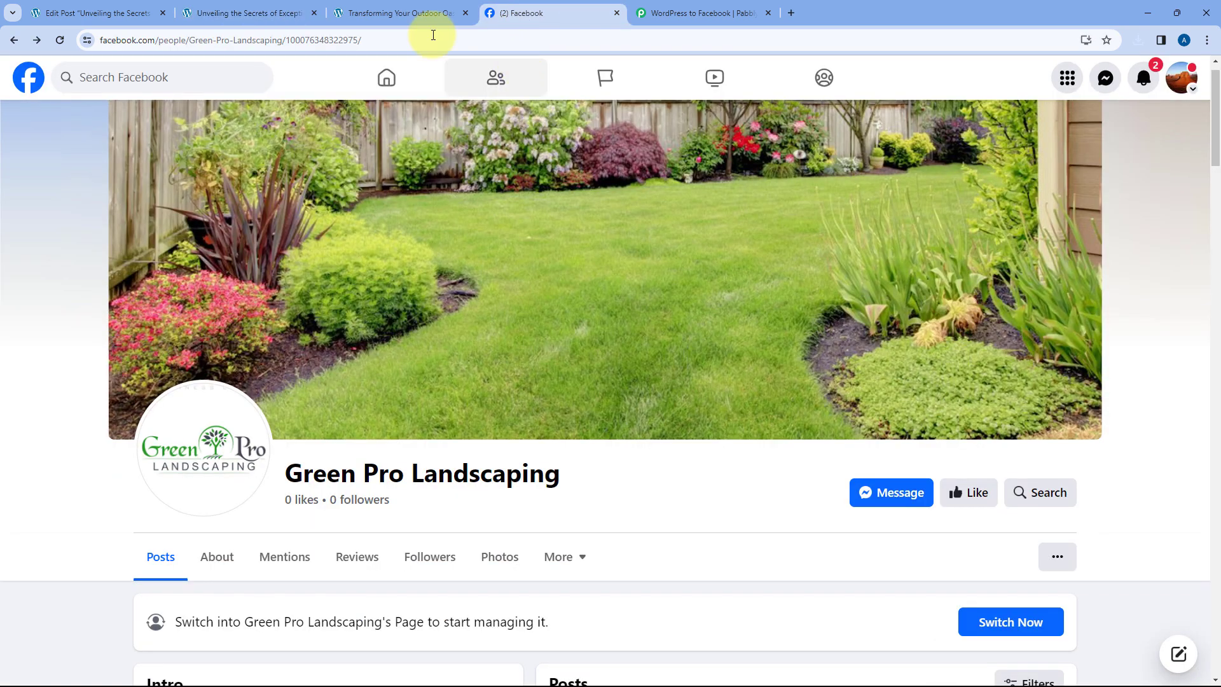
click(60, 39)
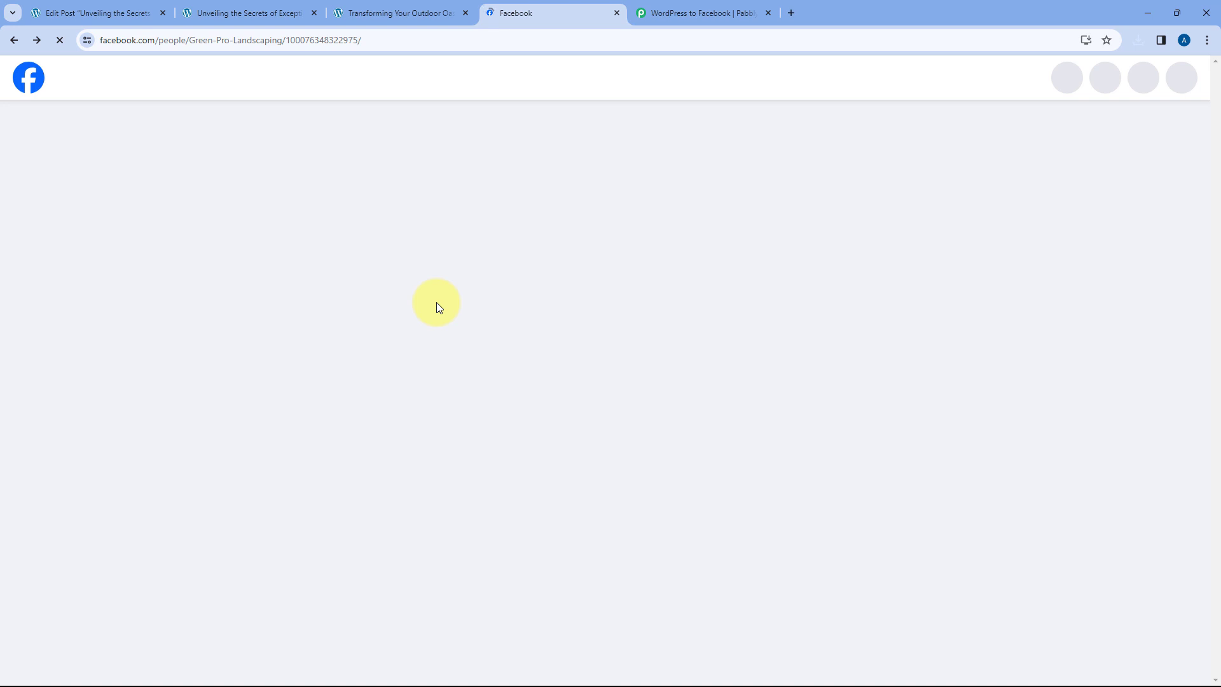
scroll(637, 372, down, 1)
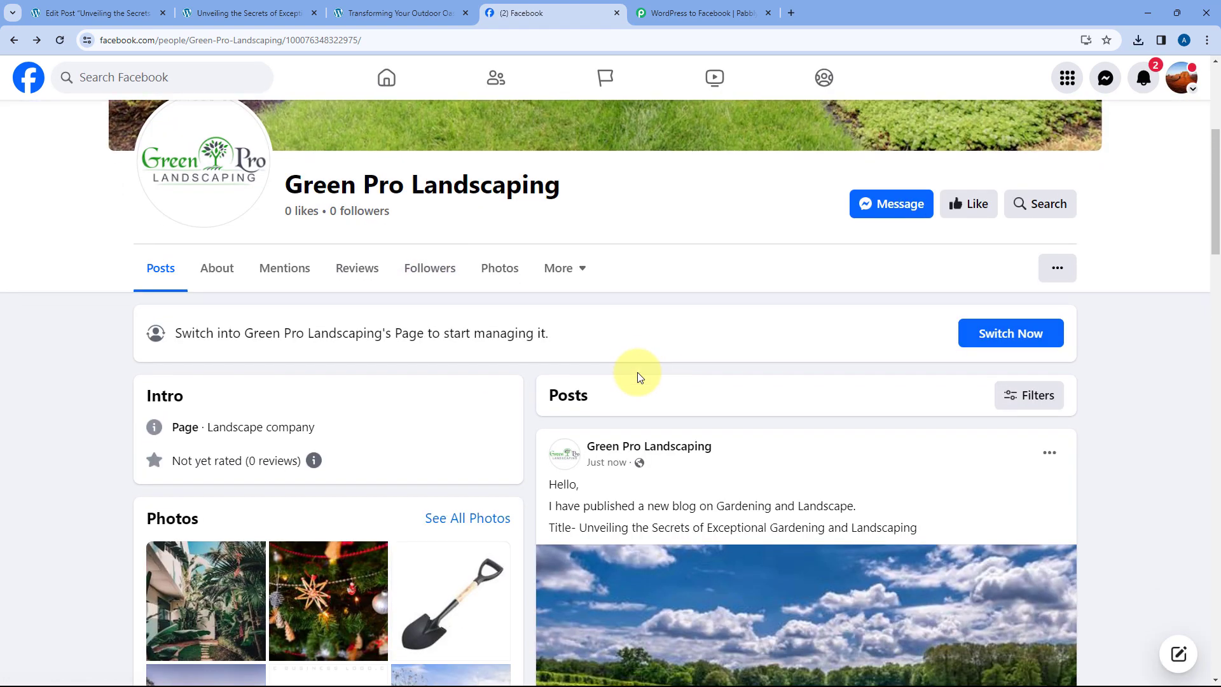
scroll(637, 372, down, 4)
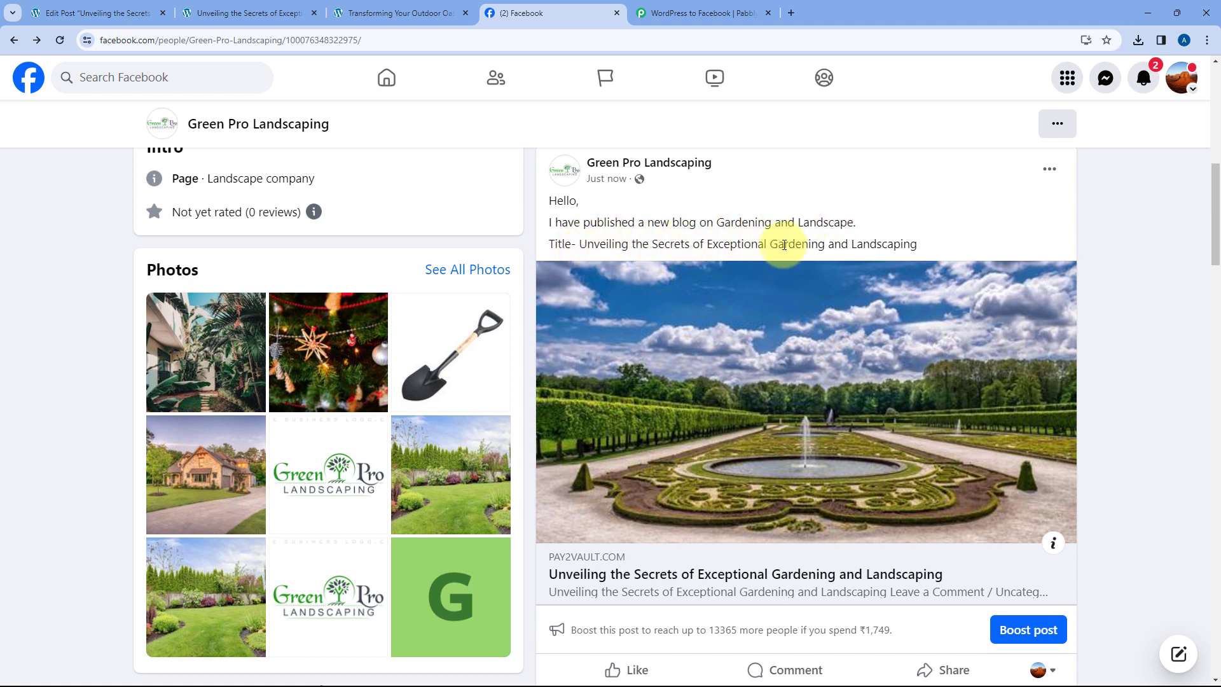
drag(932, 248, 580, 244)
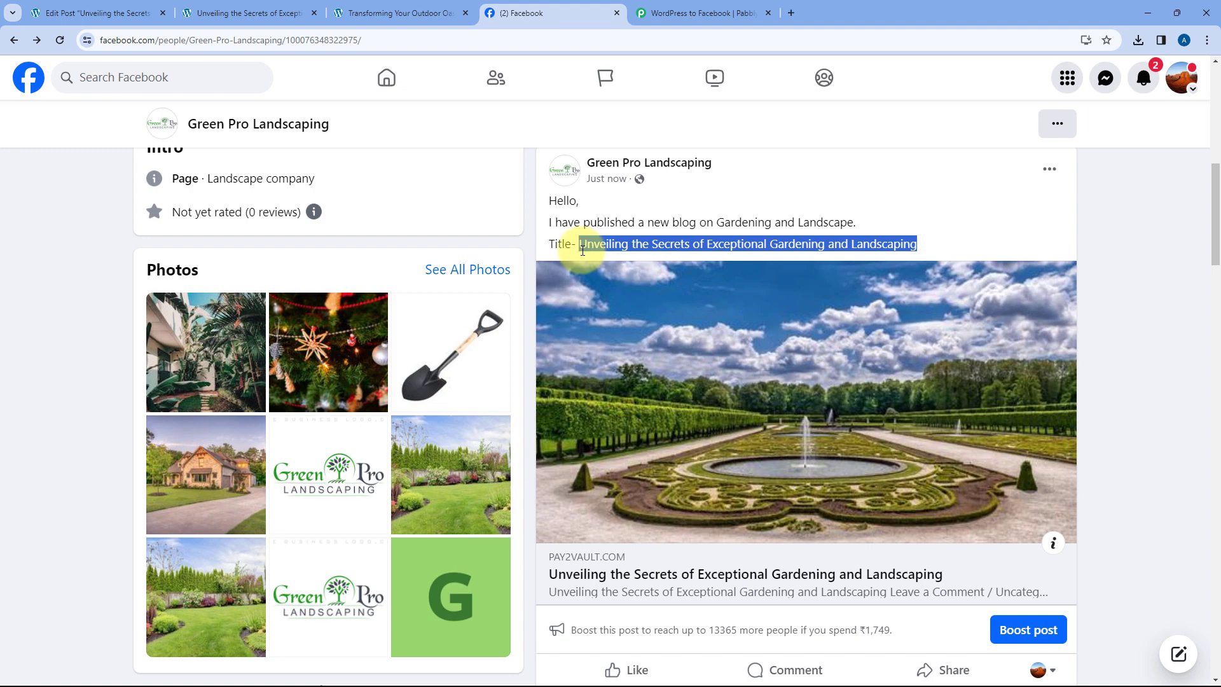
Compare the highlighted title with the live WordPress post, and return to the link preview in the Facebook post.
click(235, 11)
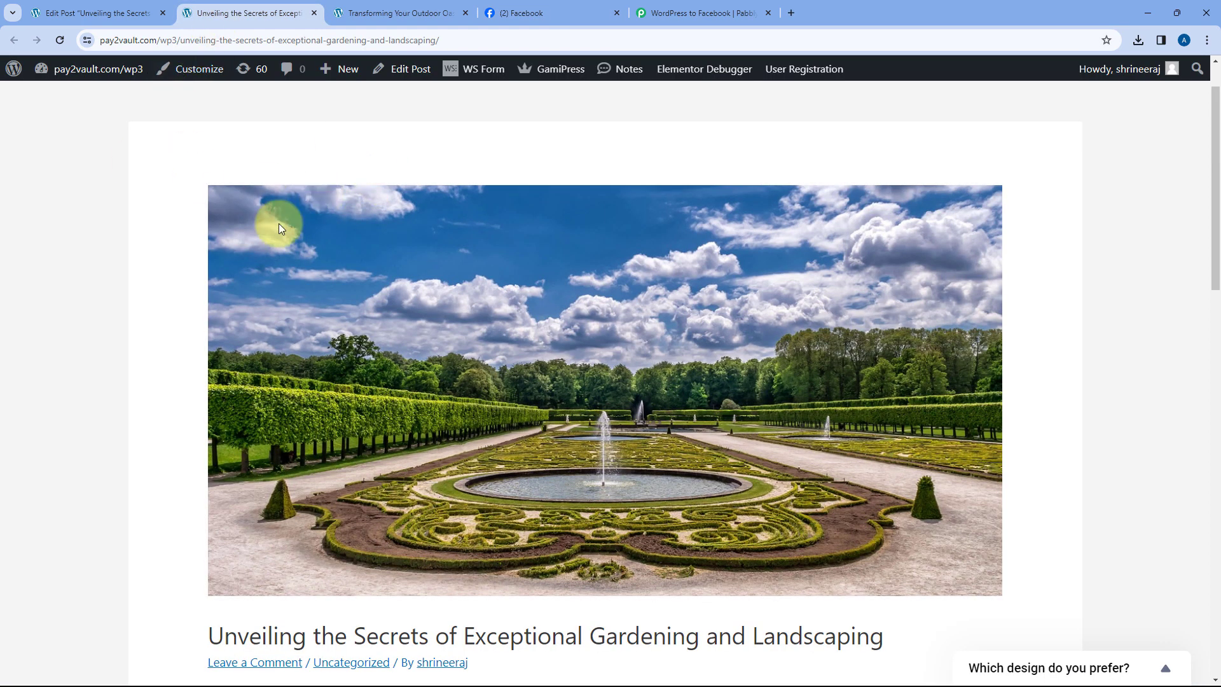
scroll(242, 375, down, 4)
click(521, 12)
scroll(593, 416, down, 3)
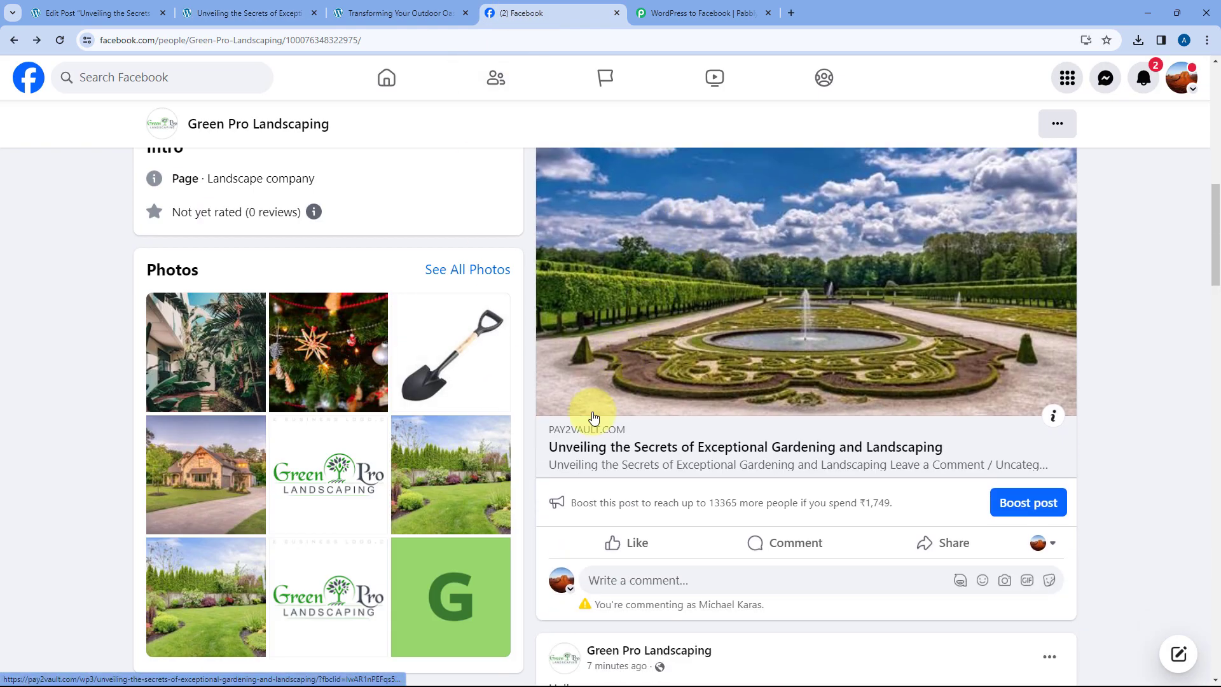
Follow the Facebook post's link preview to the article, review it and close that copy.
click(697, 446)
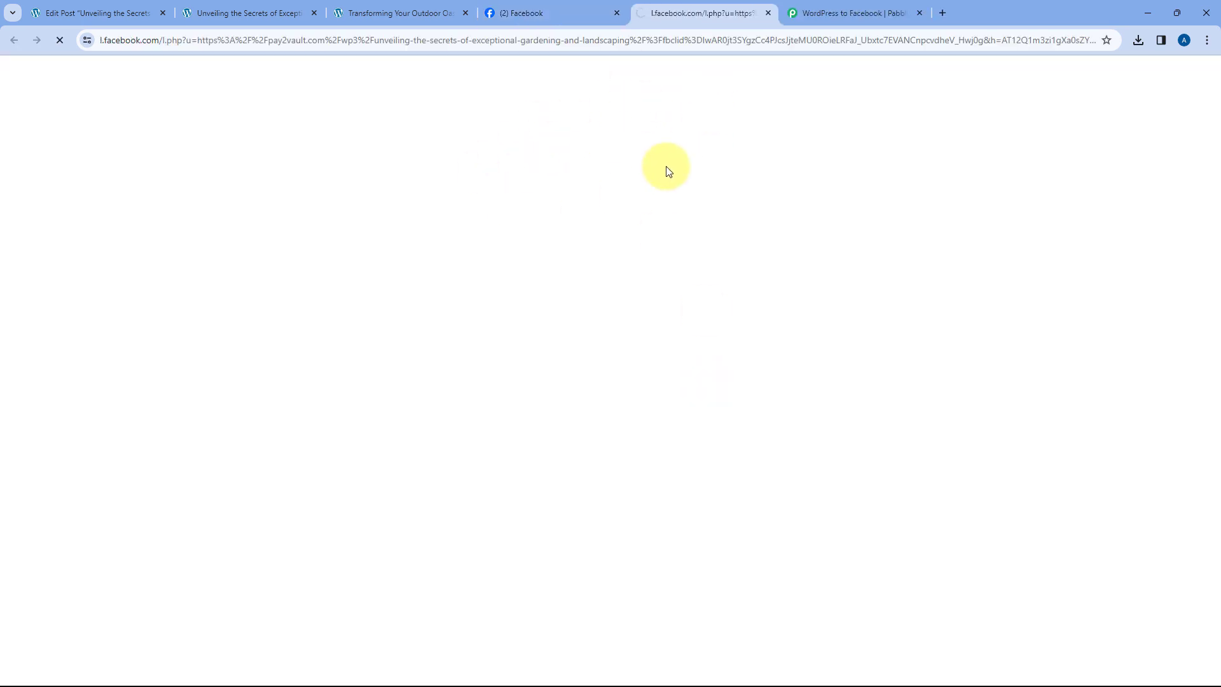
scroll(666, 155, down, 4)
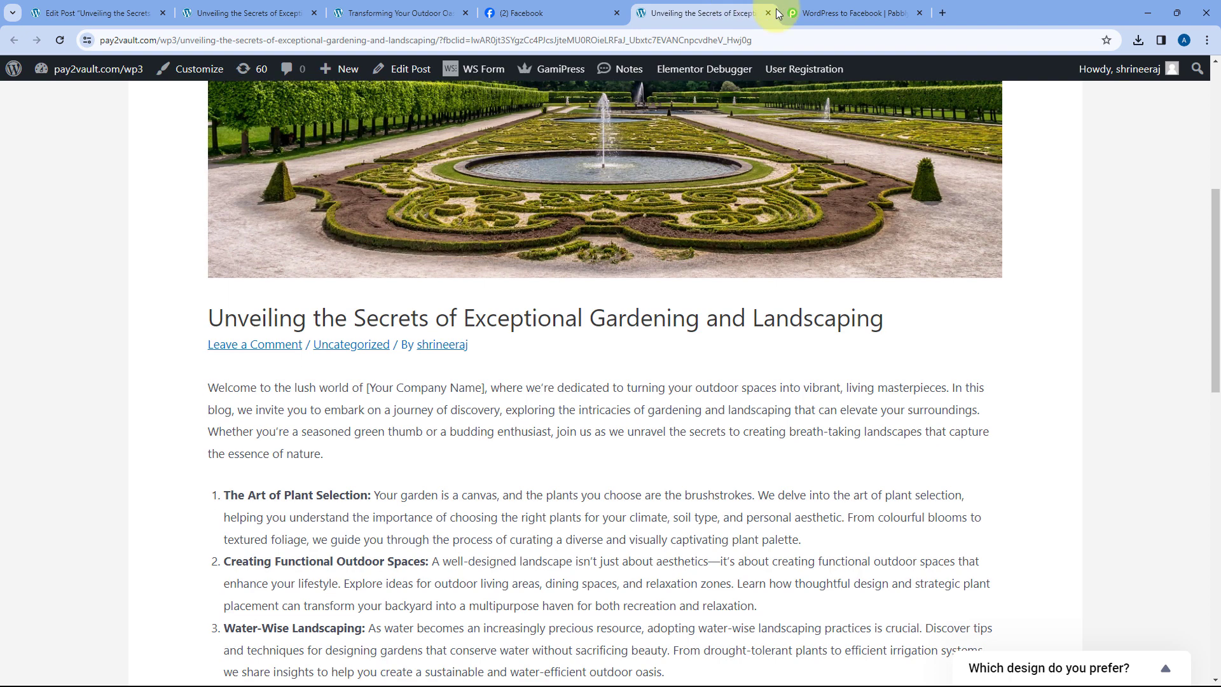
click(768, 13)
Return to the WordPress to Facebook workflow in Pabbly Connect and close both live WordPress post pages.
click(655, 13)
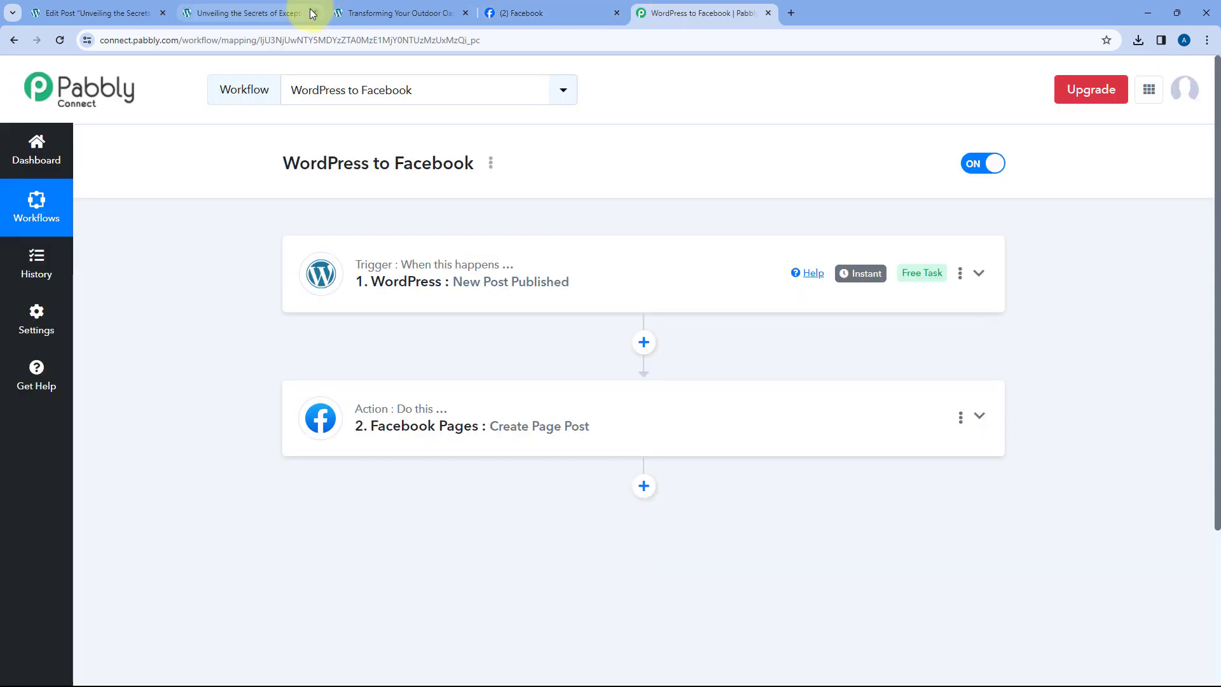
click(313, 13)
click(313, 13)
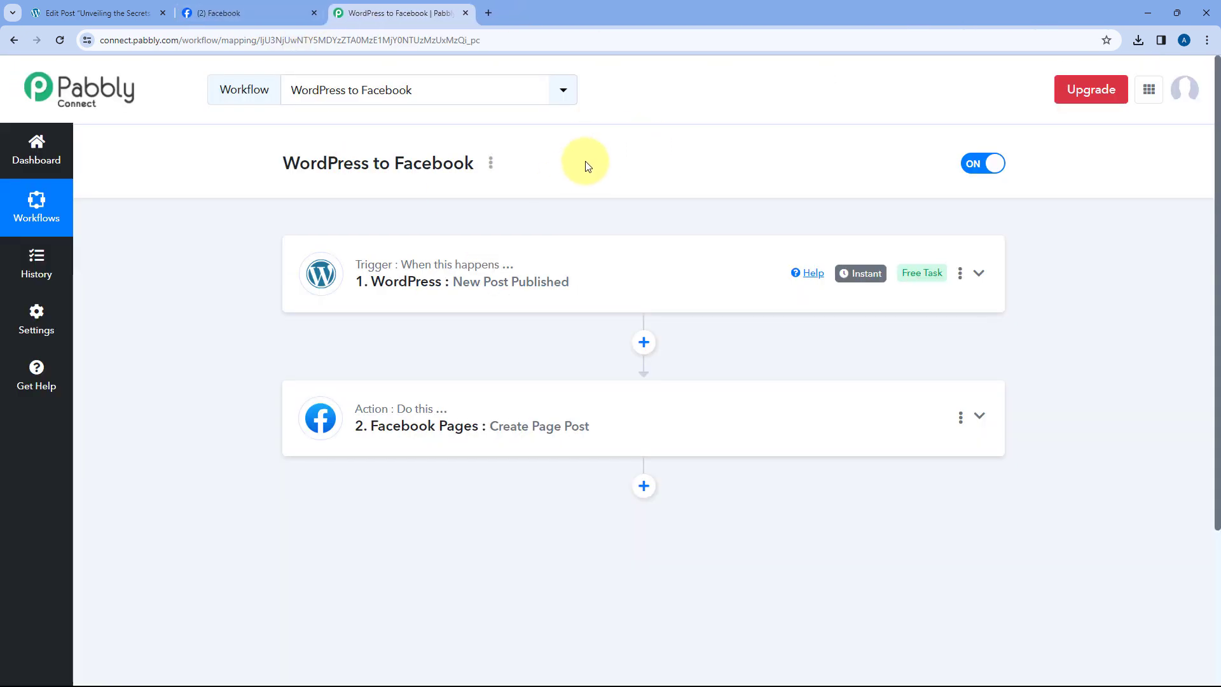